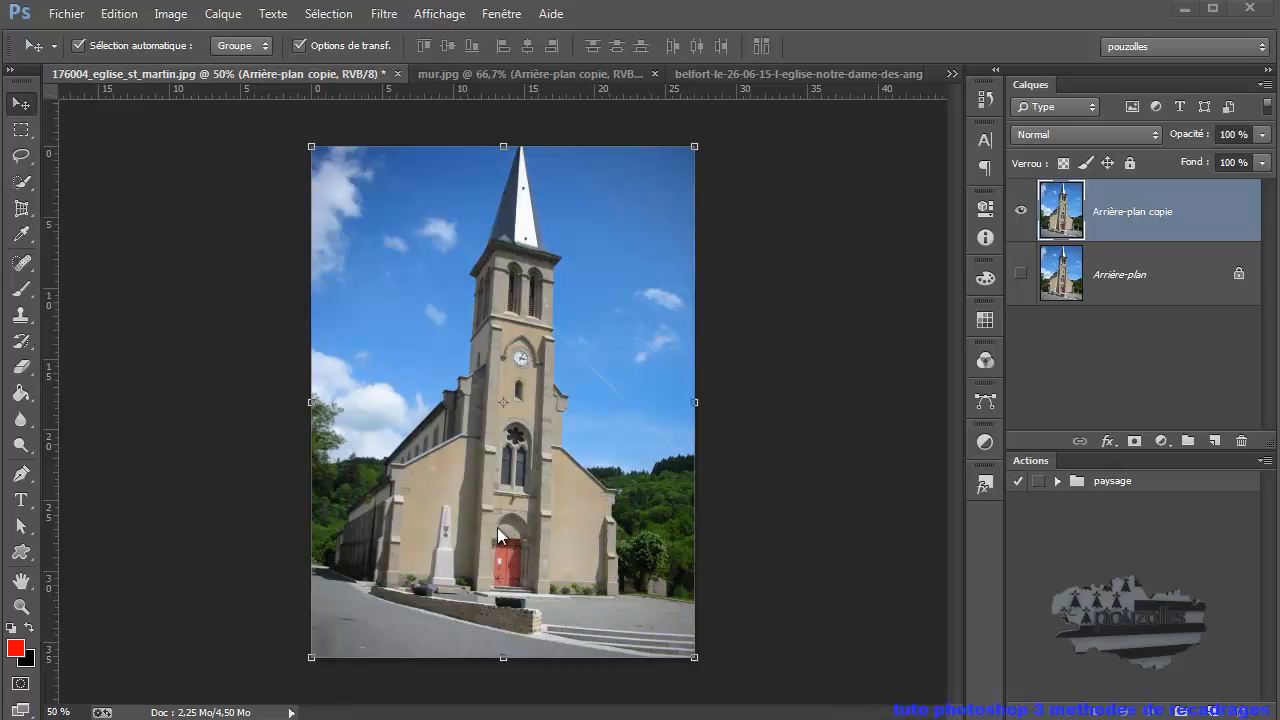
# - In mur.jpg, draw a rectangular marquee selection across the full width of the middle brick rows
pyautogui.click(495, 68)
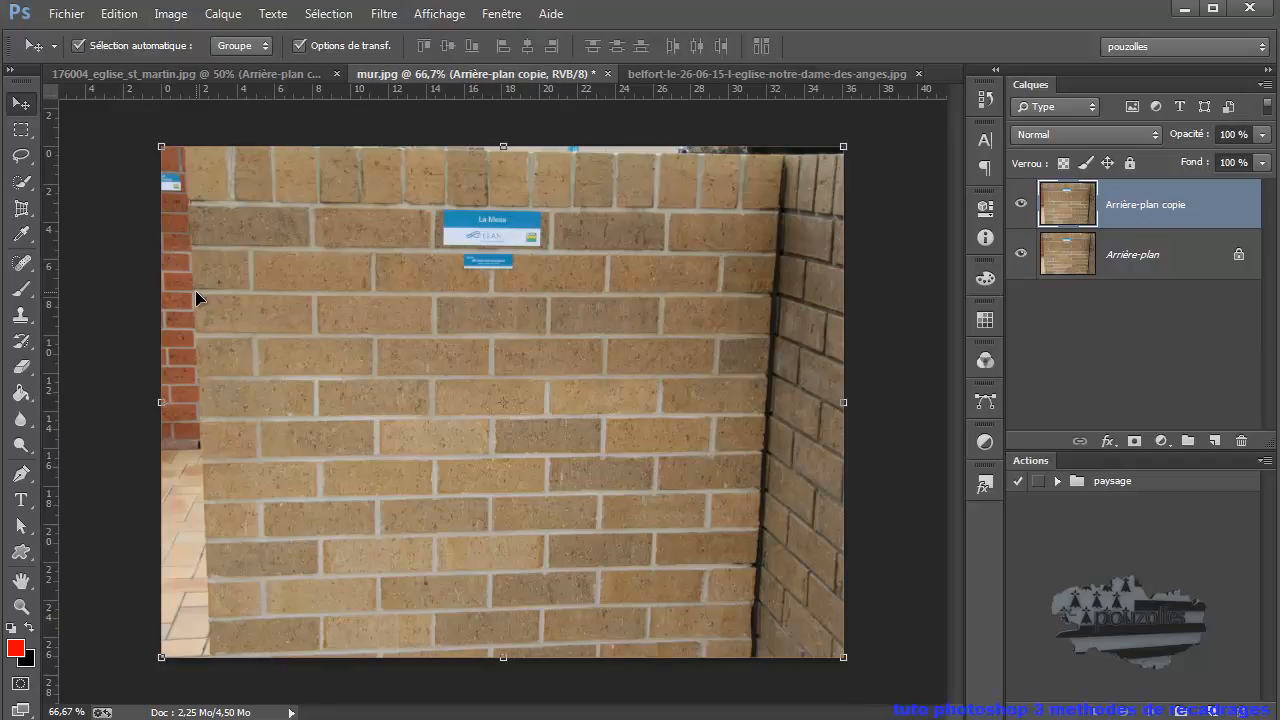
pyautogui.press('m')
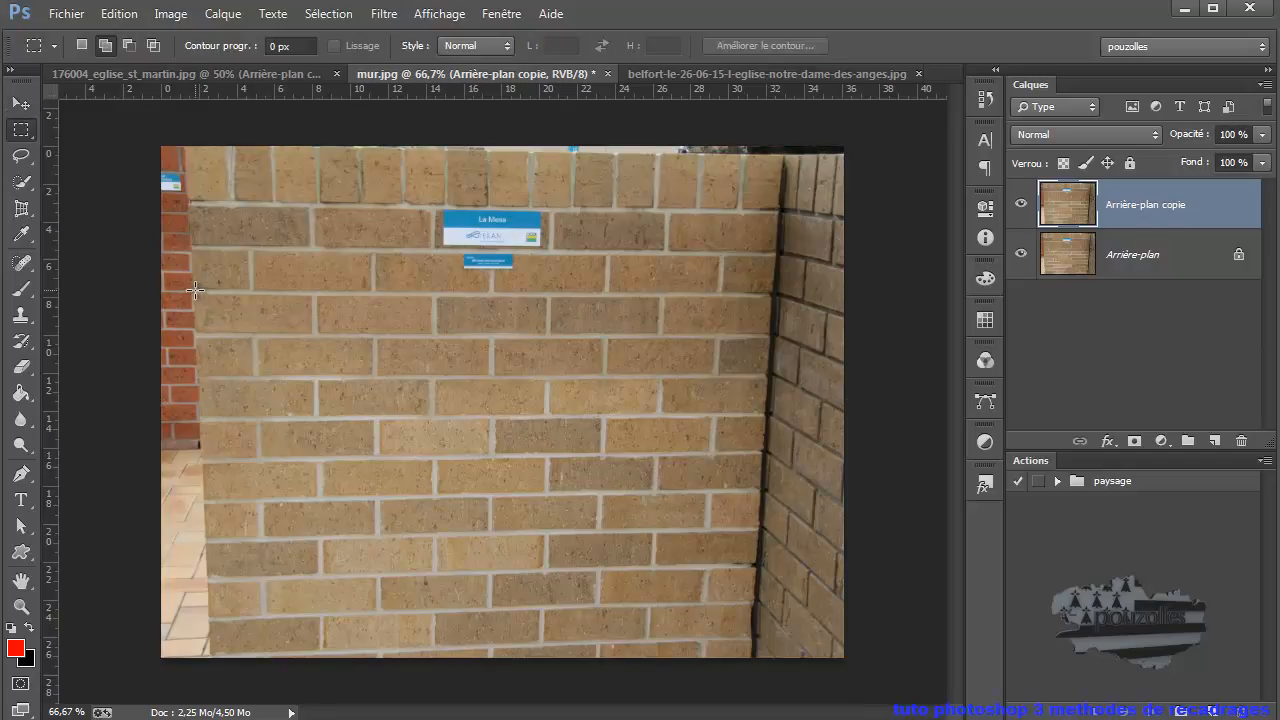
pyautogui.moveTo(193, 287); pyautogui.dragTo(777, 570)
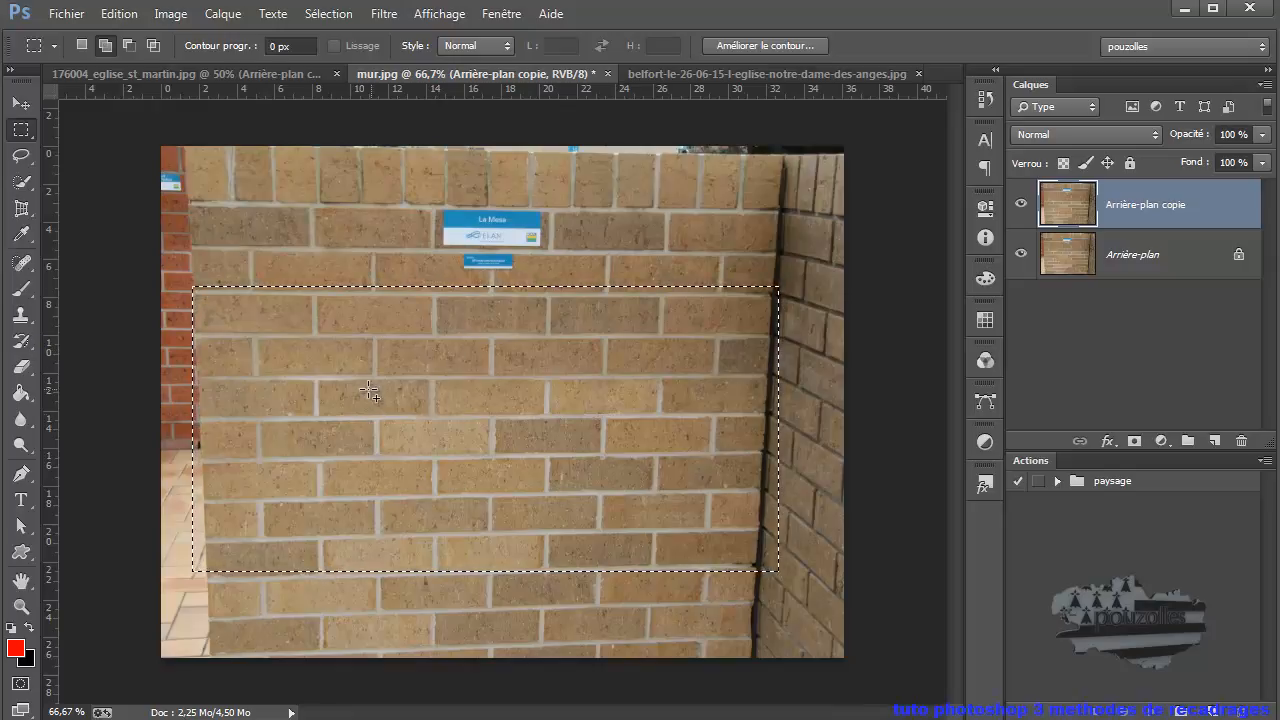
# - View the belfort church photo, return to 176004_eglise_st_martin.jpg and activate the standard Crop tool
pyautogui.click(733, 74)
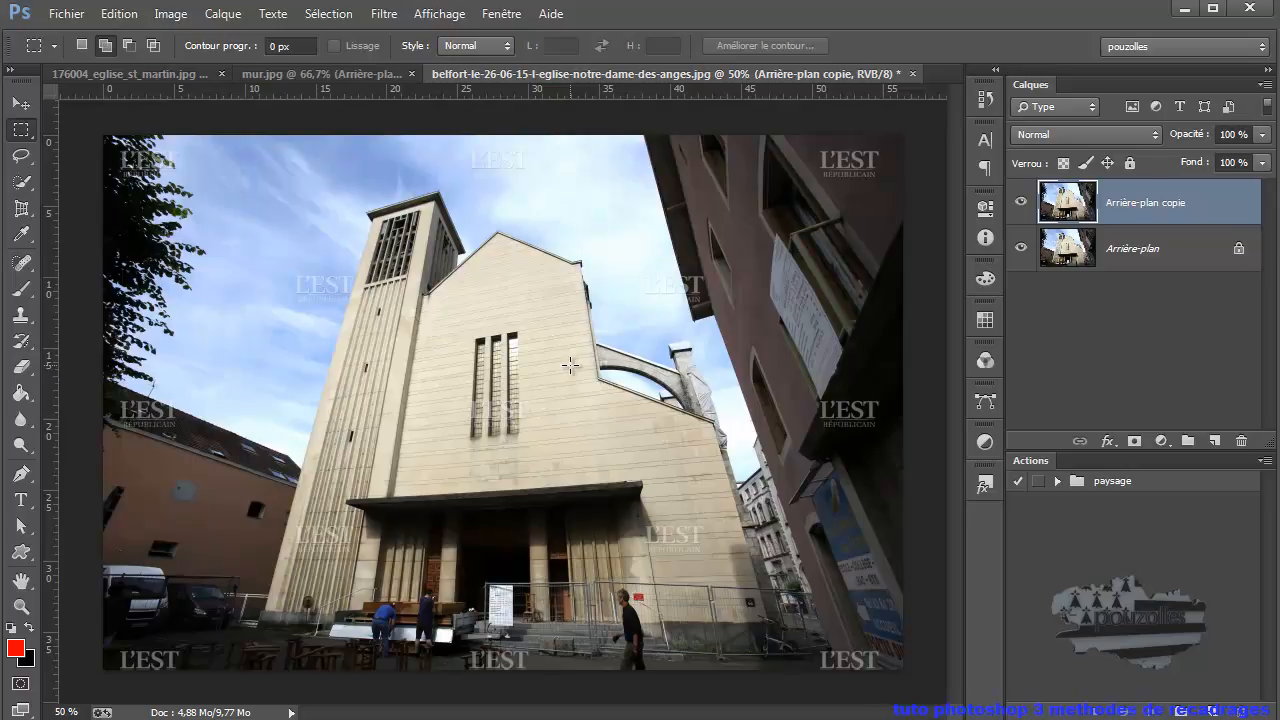
pyautogui.click(184, 73)
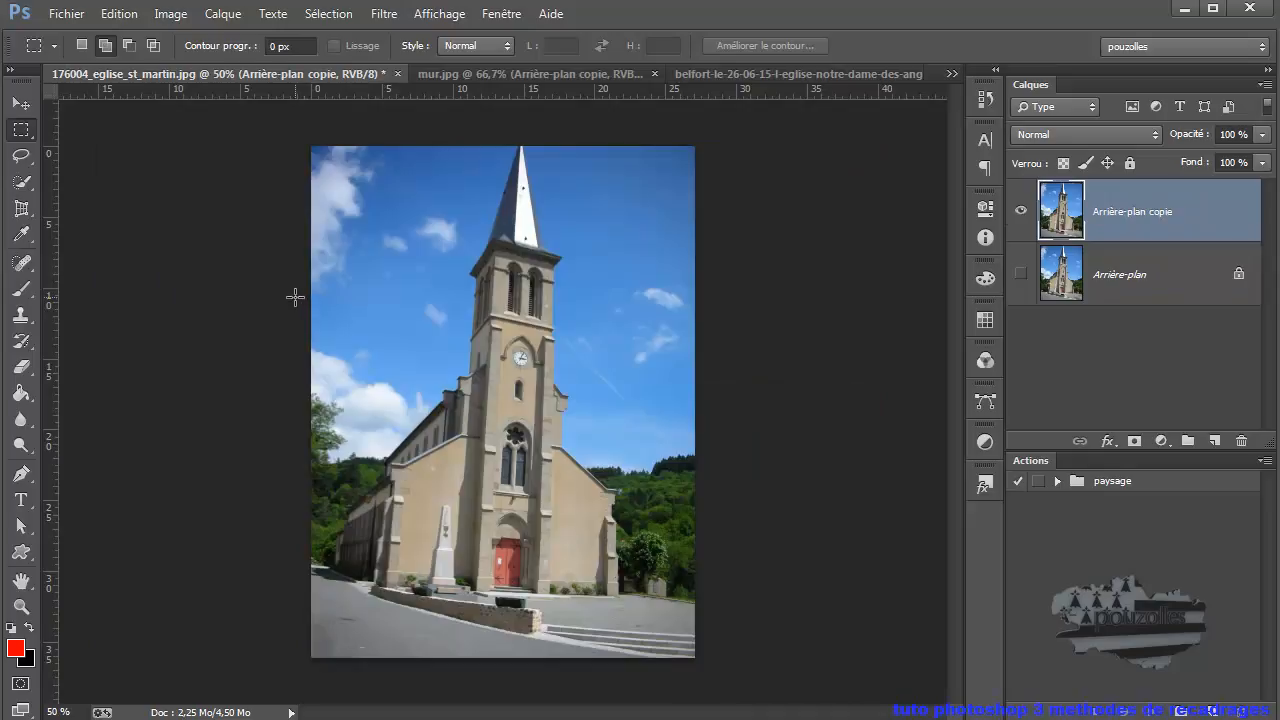
pyautogui.click(24, 208)
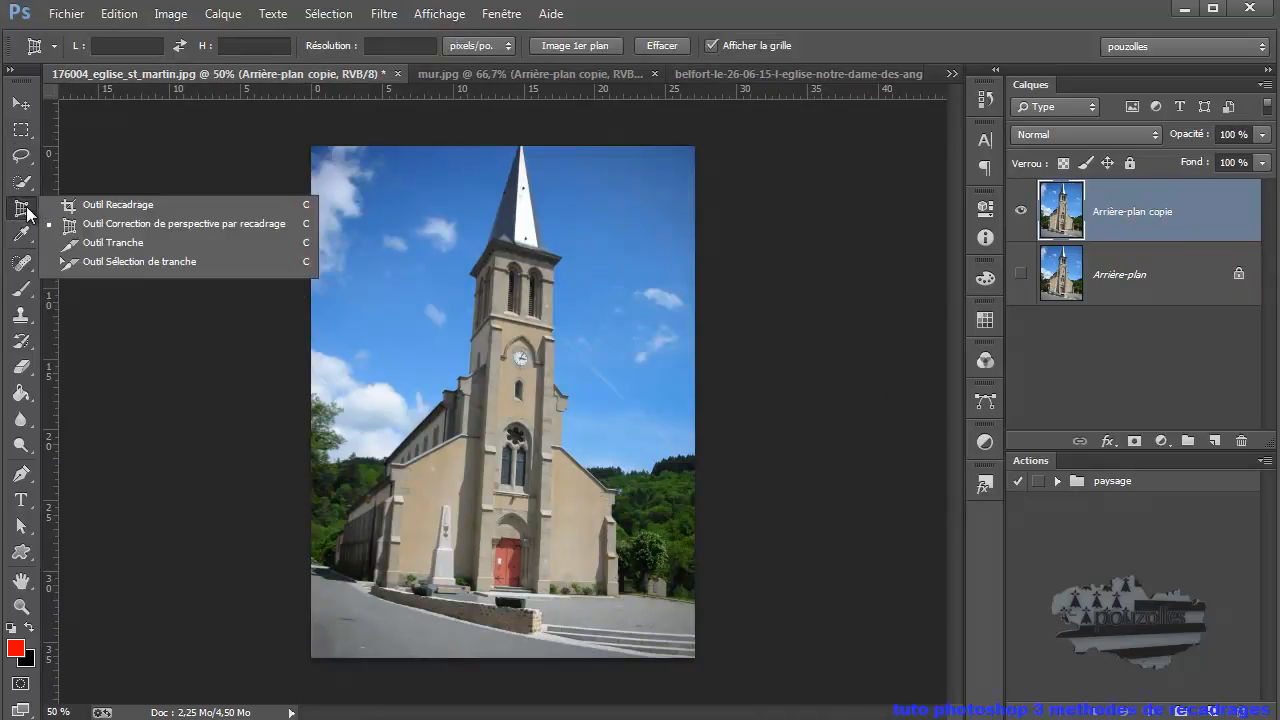
pyautogui.click(117, 204)
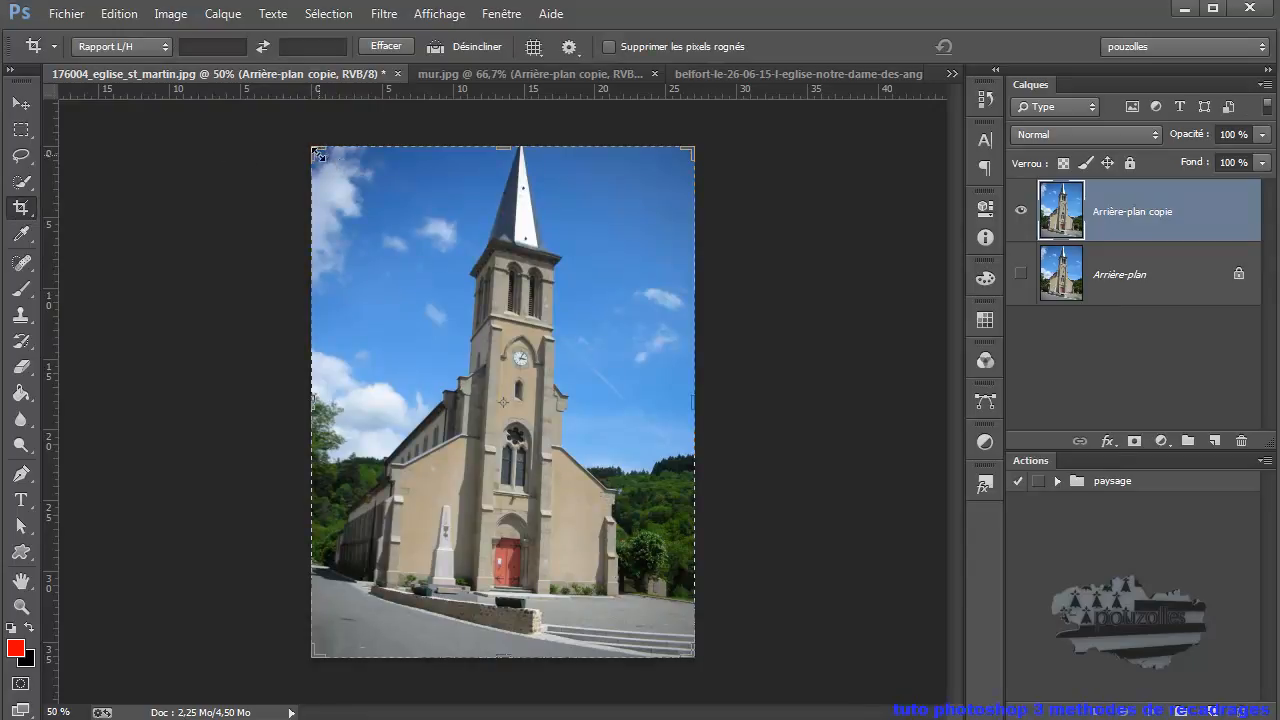
# - Try a crop slightly inside the edges of the church photo and cancel it
pyautogui.moveTo(330, 163); pyautogui.dragTo(677, 638)
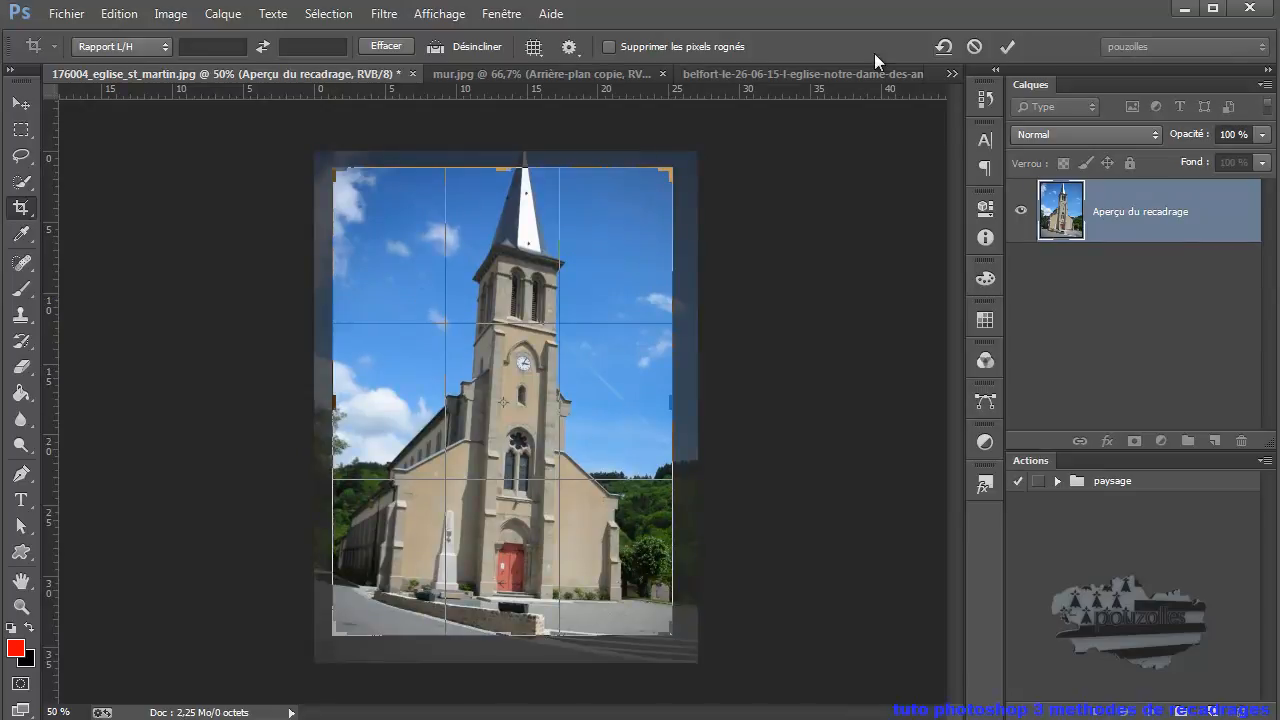
pyautogui.click(977, 46)
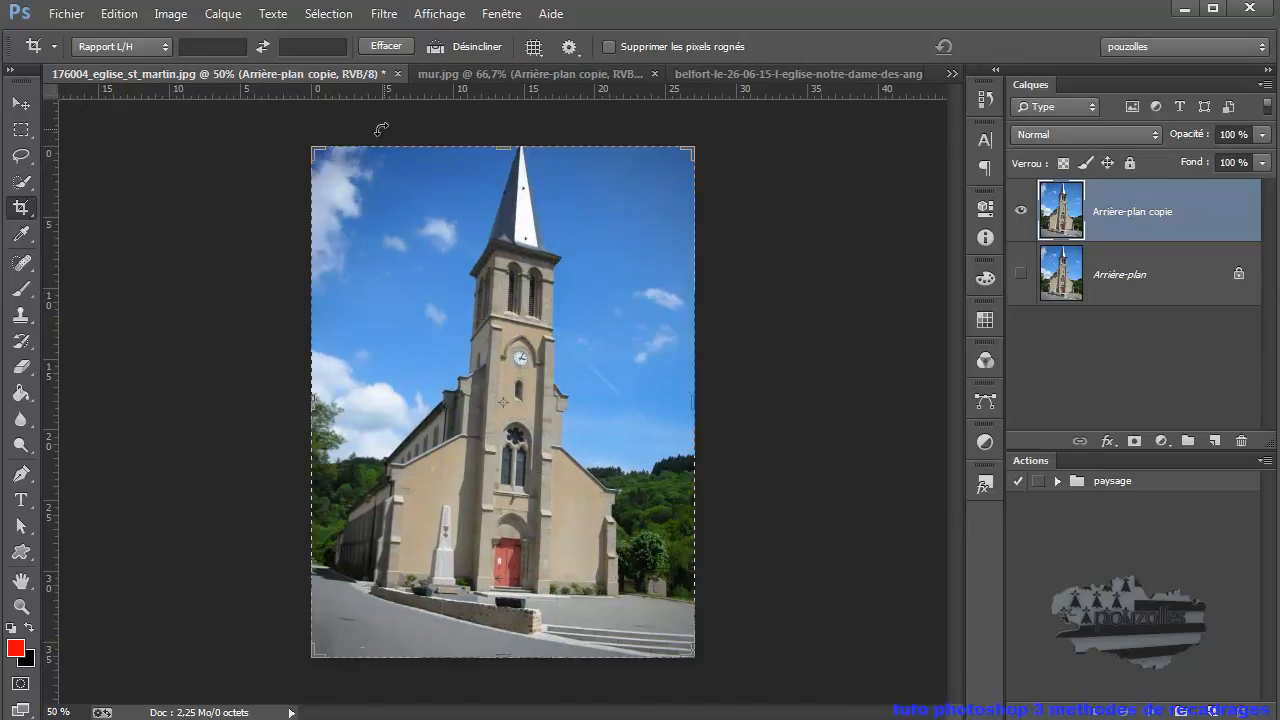
# - Try straightening the leaning steeple by rotating the crop slightly counterclockwise and applying it, and undo the crop
pyautogui.moveTo(310, 150)
pyautogui.mouseDown()
pyautogui.moveTo(336, 176)
pyautogui.moveTo(310, 148)
pyautogui.moveTo(318, 188)
pyautogui.moveTo(372, 192)
pyautogui.moveTo(368, 238)
pyautogui.moveTo(312, 150)
pyautogui.mouseUp()
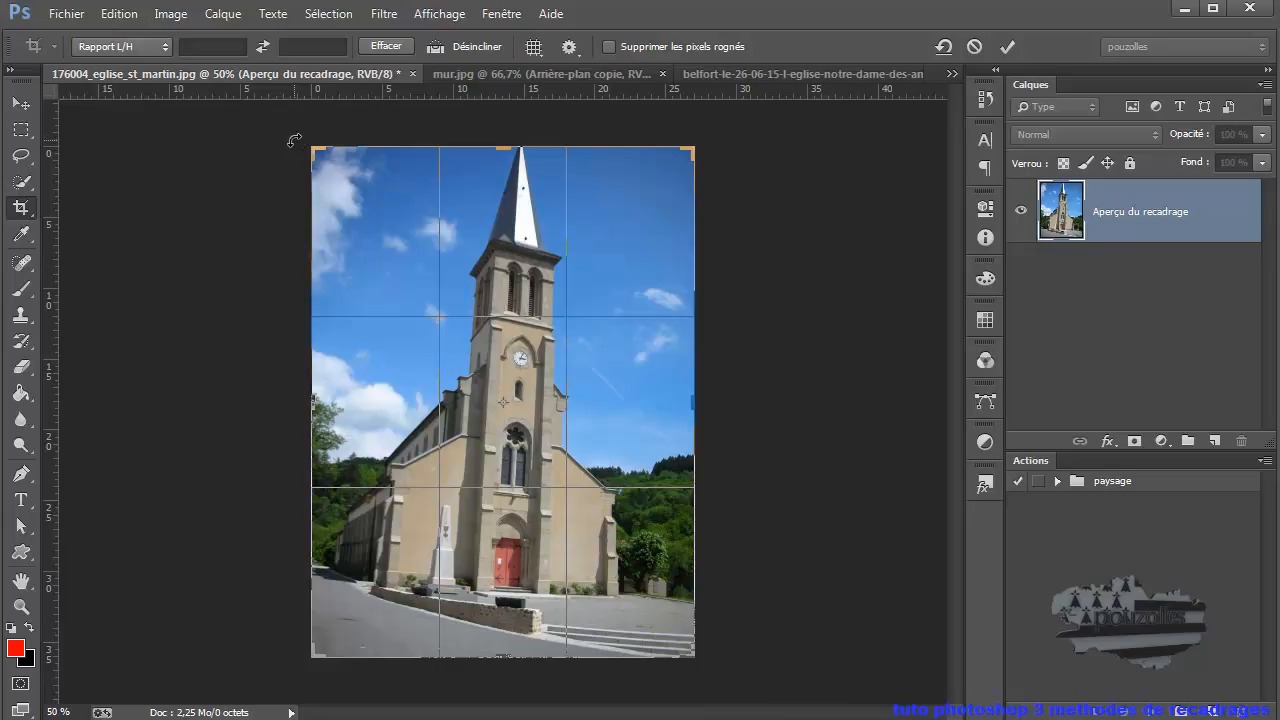
pyautogui.moveTo(298, 141); pyautogui.dragTo(298, 141)
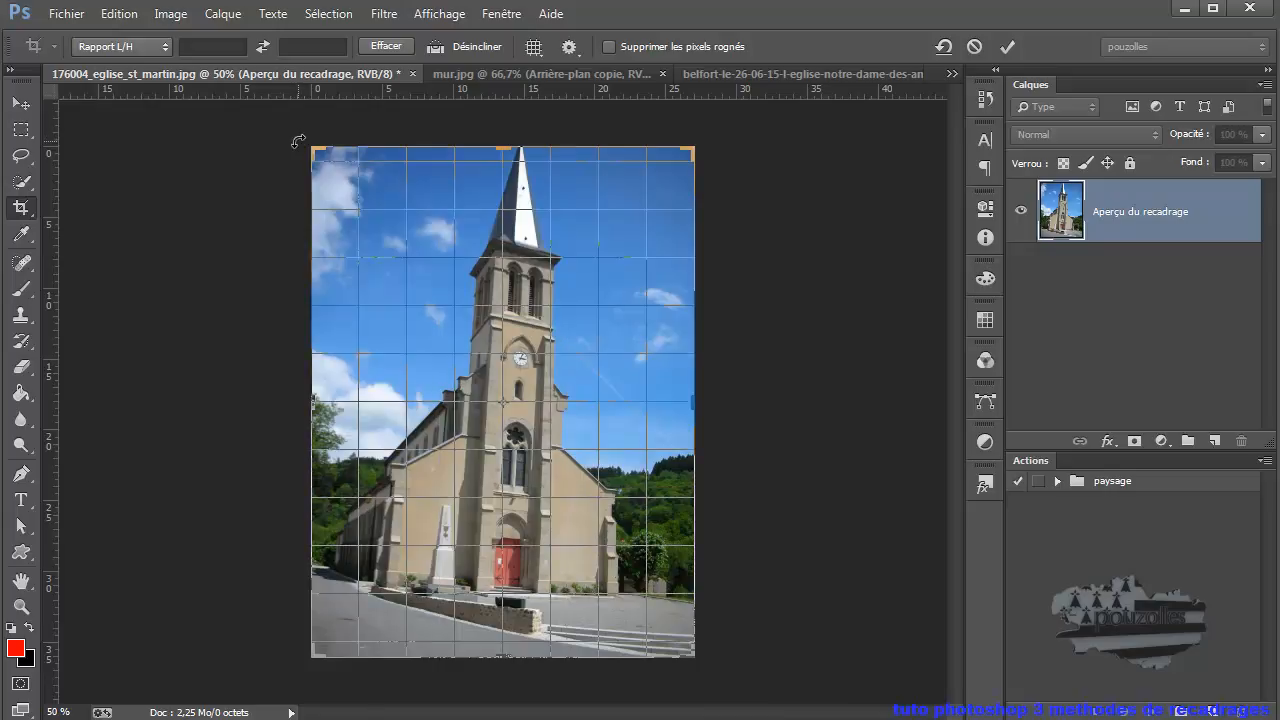
pyautogui.moveTo(297, 144); pyautogui.dragTo(286, 157)
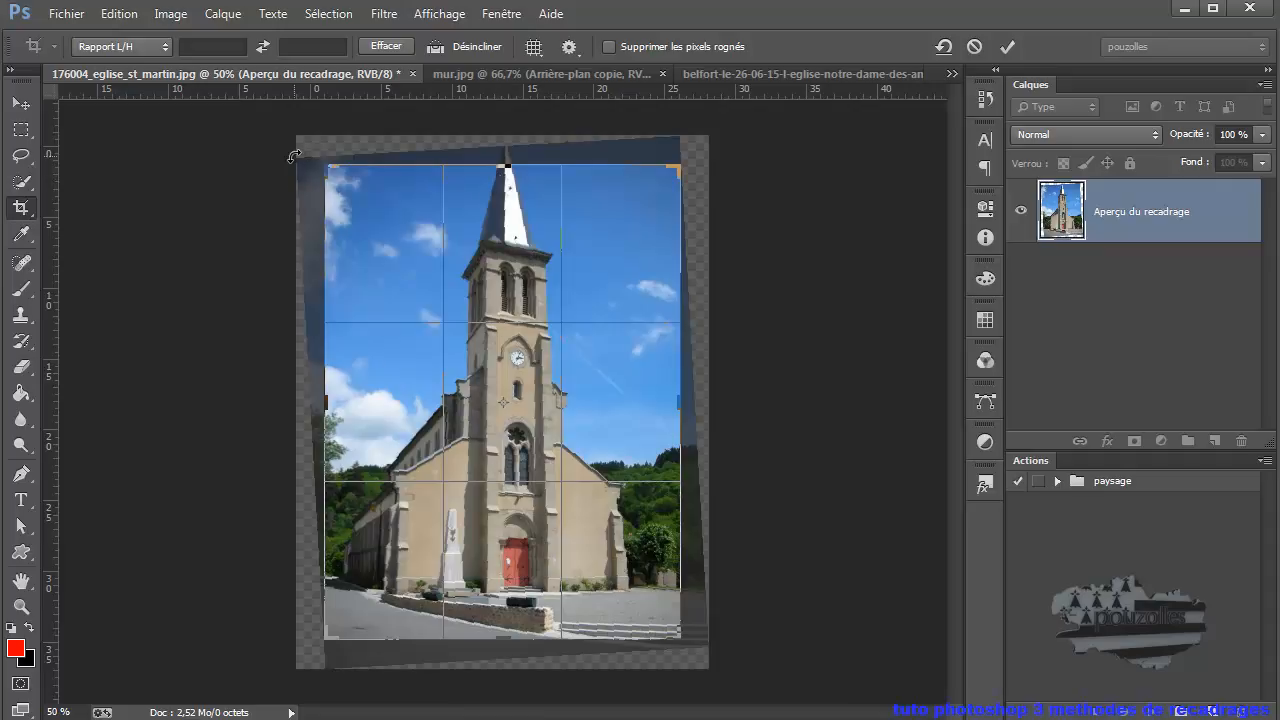
pyautogui.moveTo(294, 157); pyautogui.dragTo(294, 157)
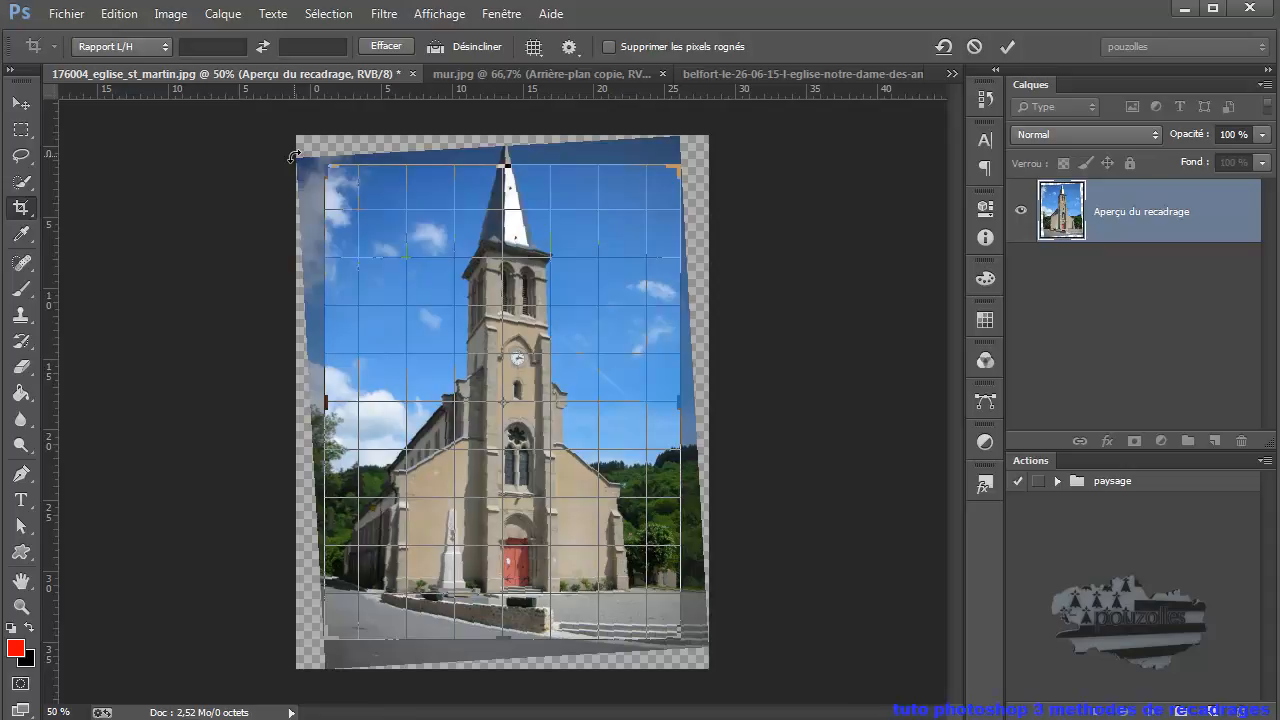
pyautogui.moveTo(294, 157); pyautogui.dragTo(294, 157)
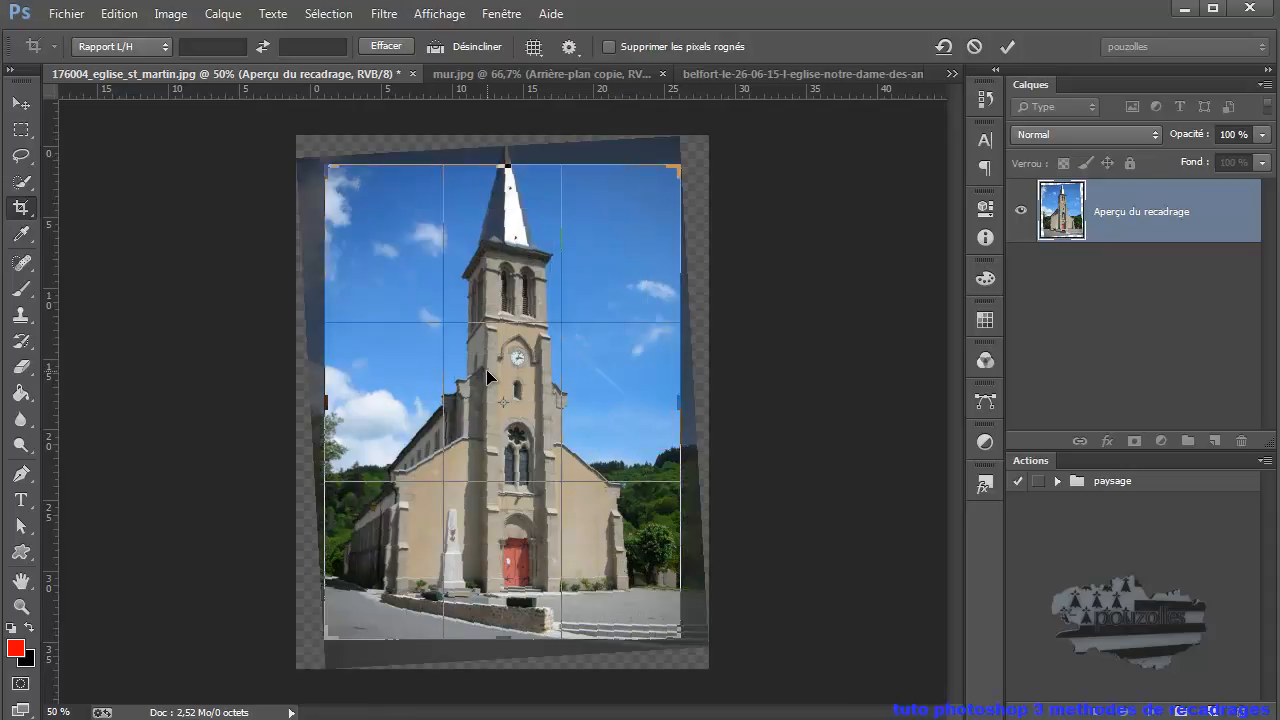
pyautogui.moveTo(291, 149); pyautogui.dragTo(284, 159)
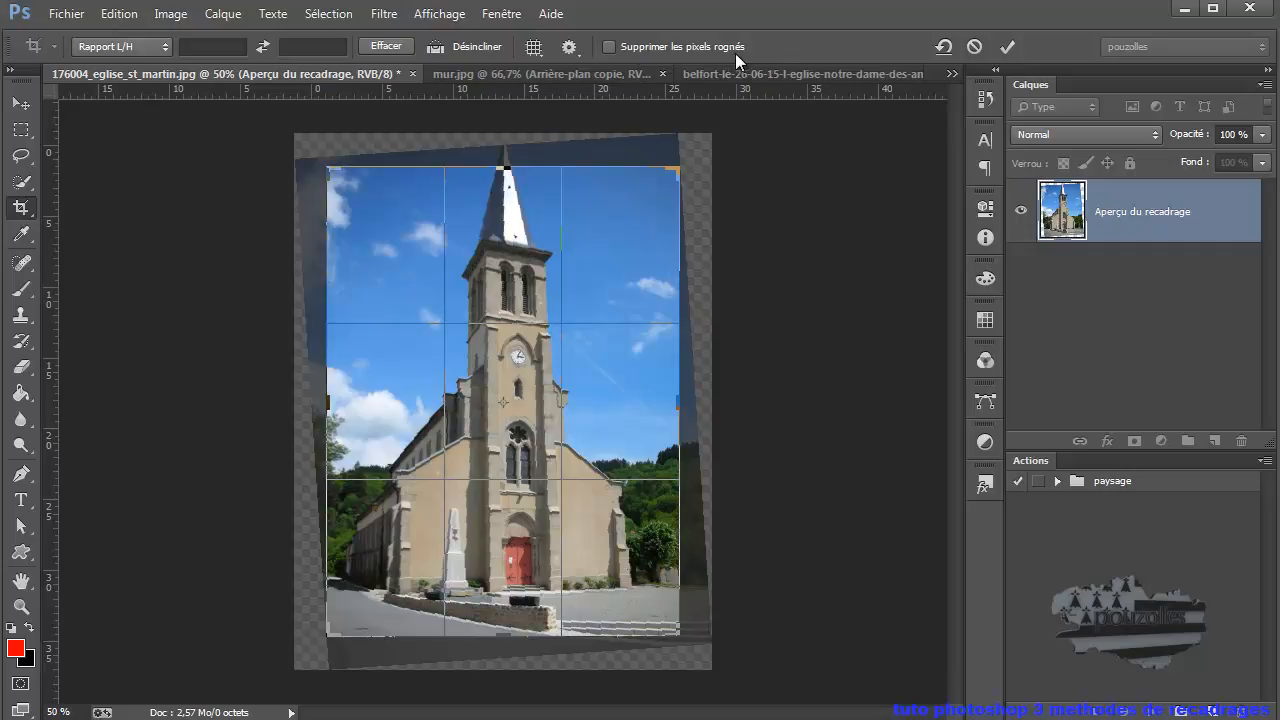
pyautogui.click(1007, 47)
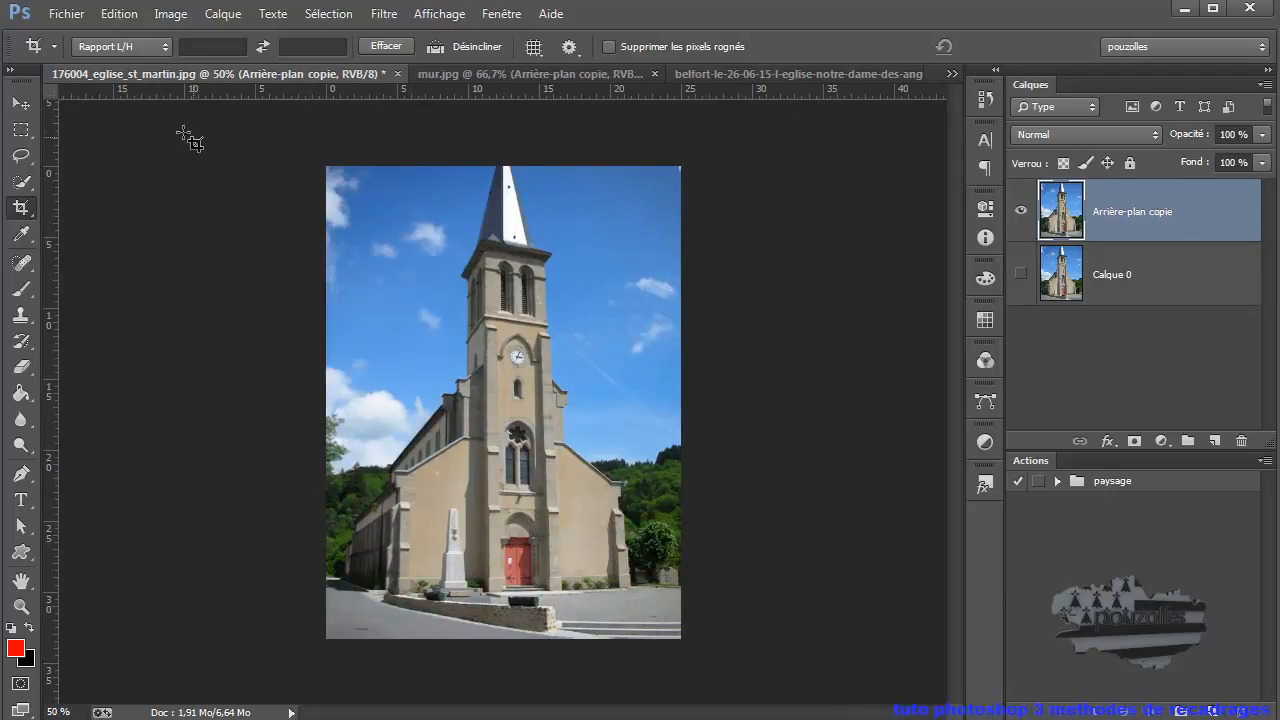
pyautogui.click(118, 13)
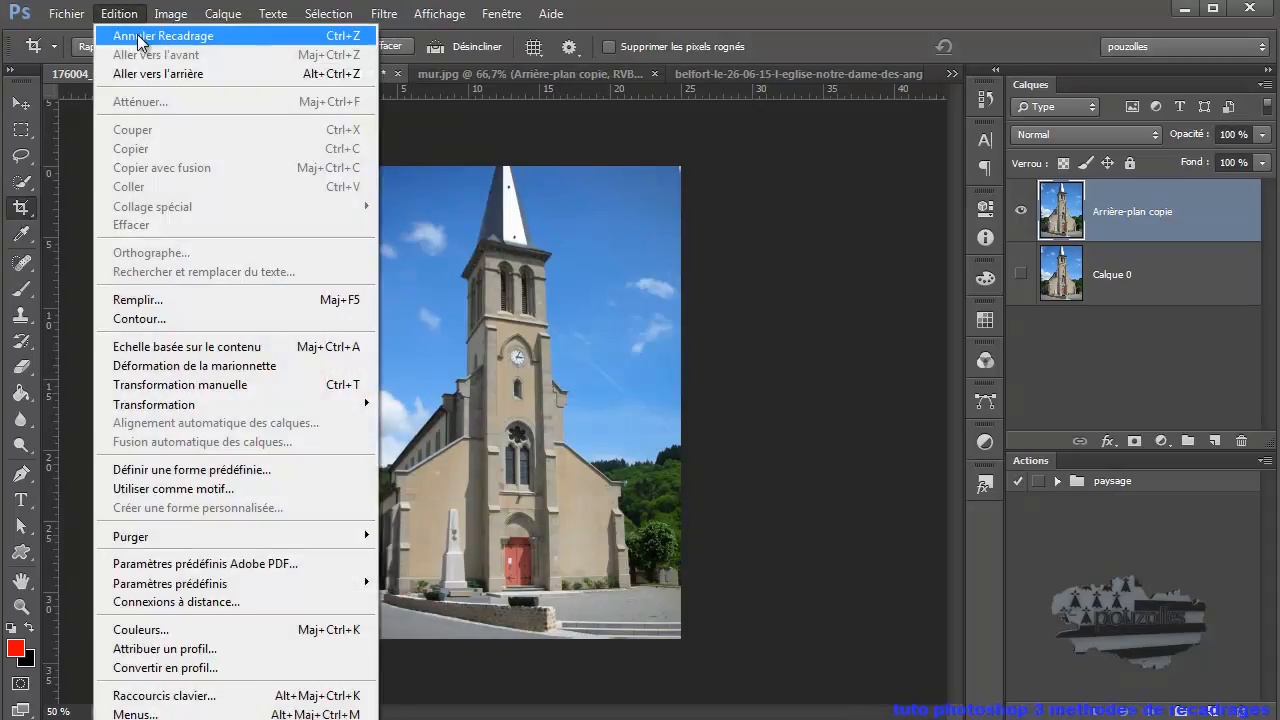
pyautogui.click(137, 34)
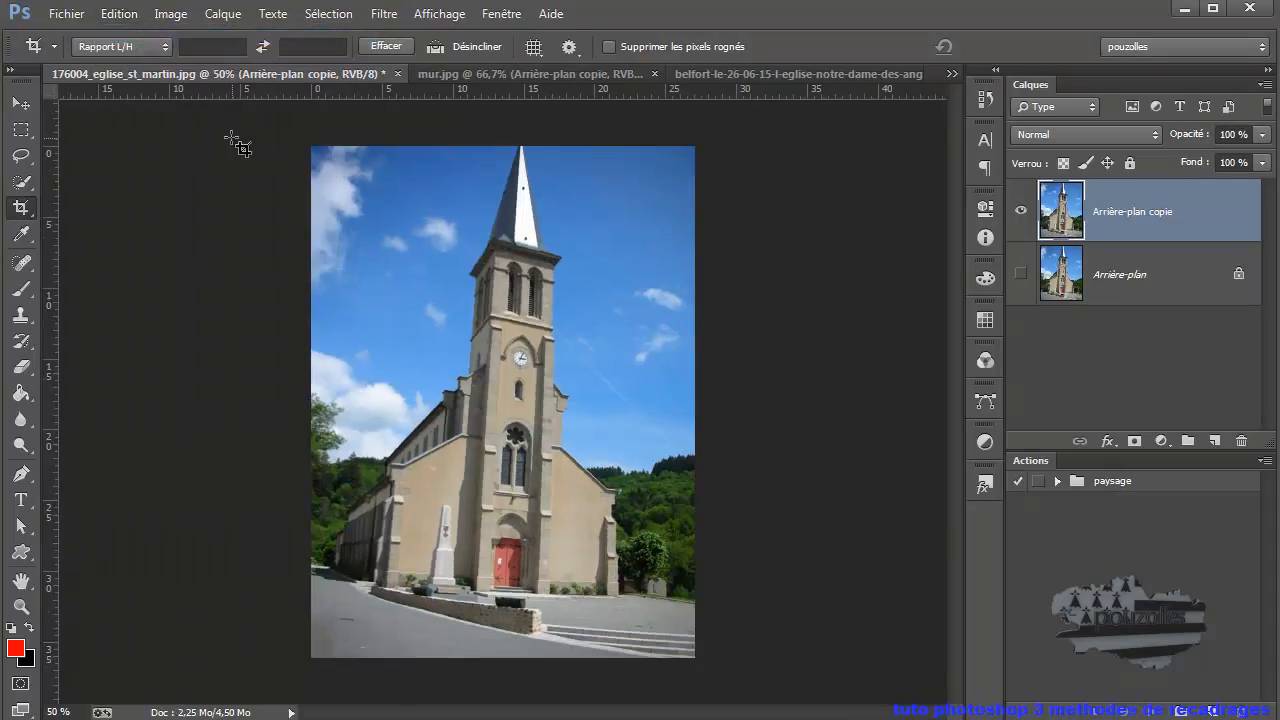
# - Try a crop rotated about -3.7° without deleting the cropped pixels, and undo it
pyautogui.click(37, 205)
pyautogui.moveTo(293, 134); pyautogui.dragTo(279, 148)
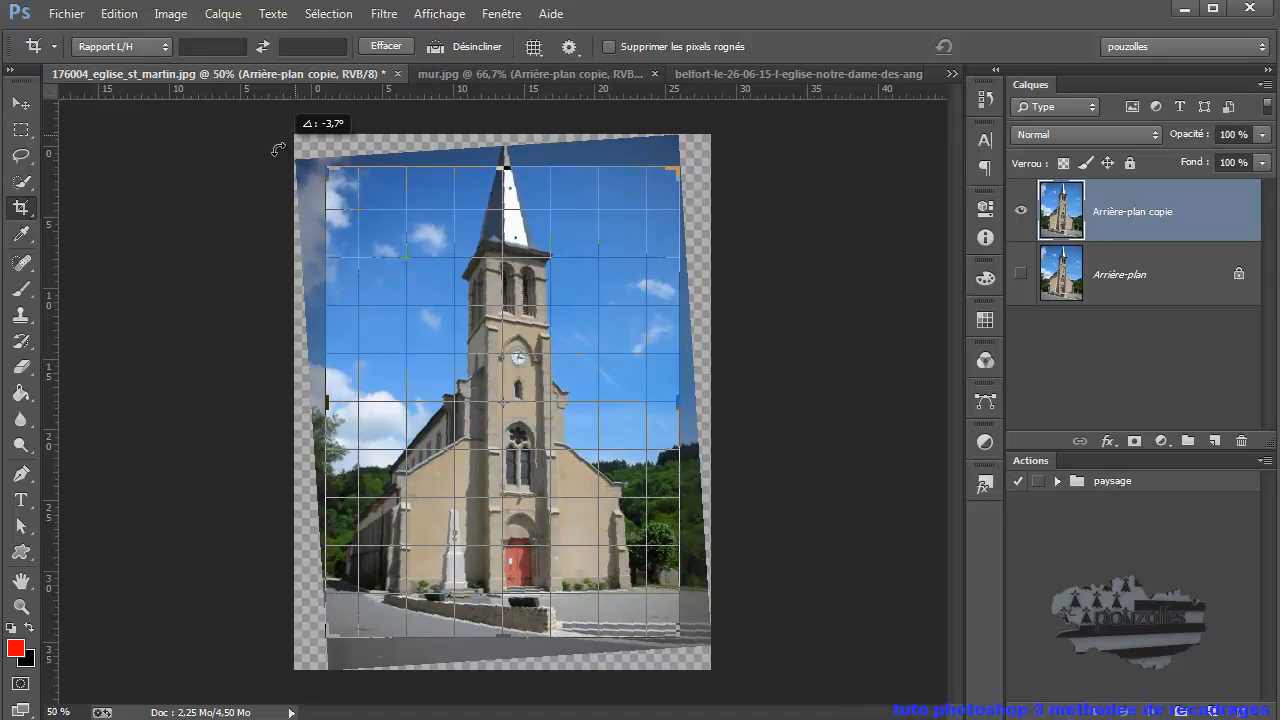
pyautogui.moveTo(278, 148); pyautogui.dragTo(278, 148)
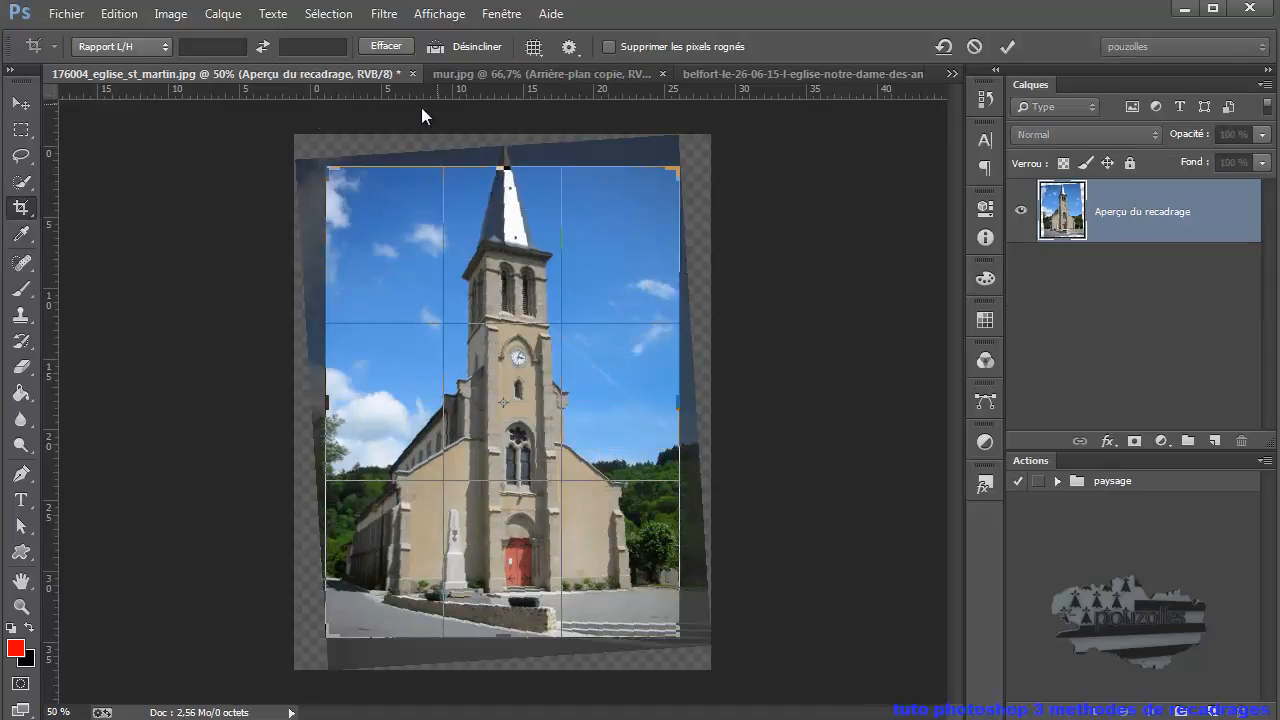
pyautogui.click(1008, 46)
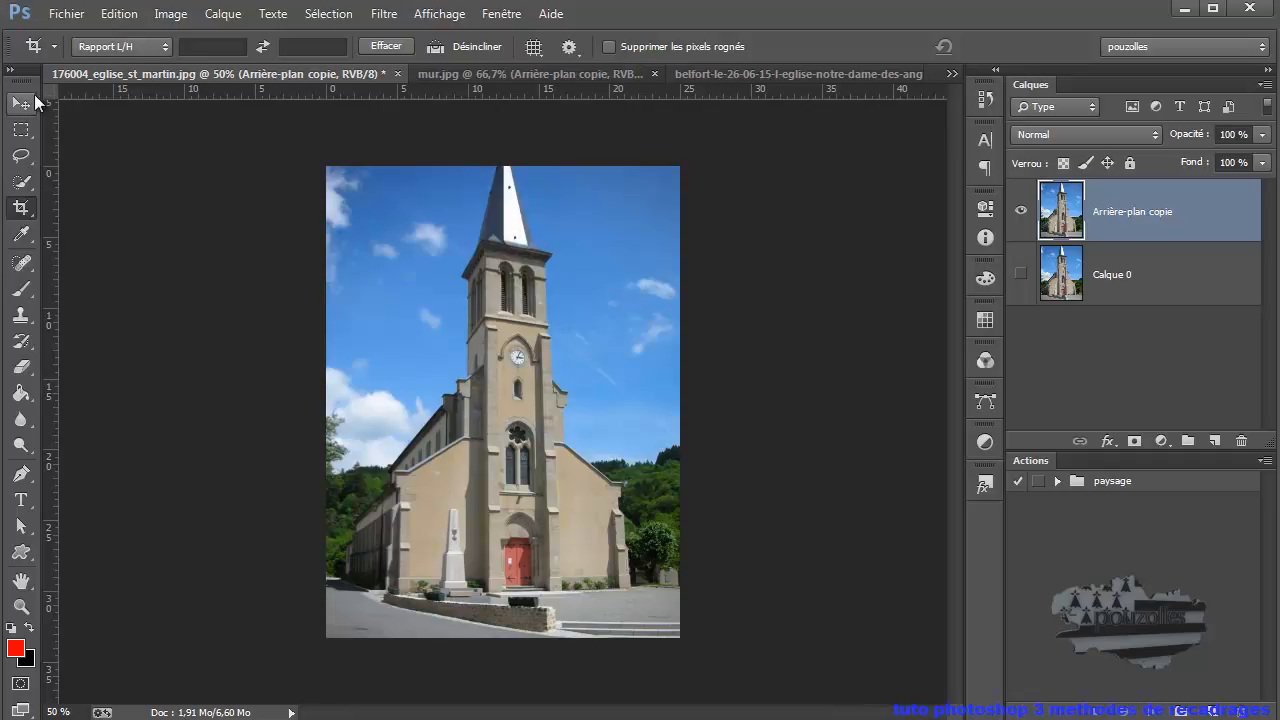
pyautogui.click(119, 13)
pyautogui.click(128, 36)
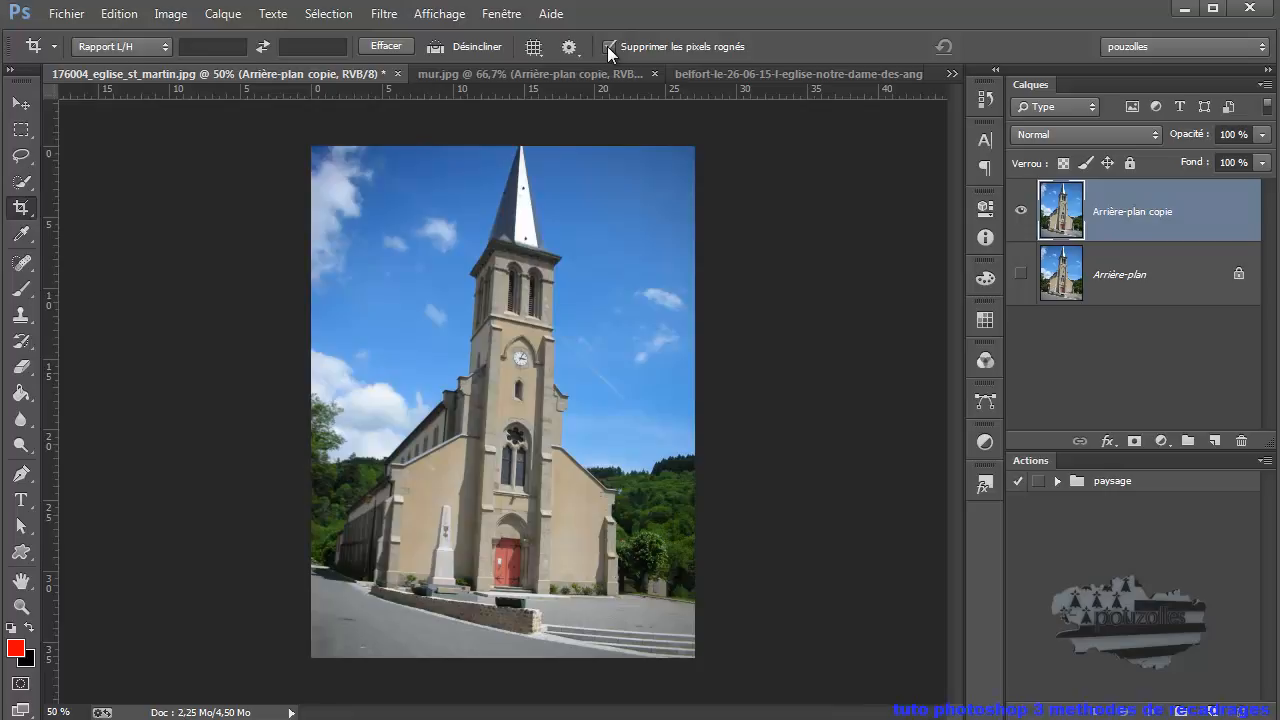
# - Convert the "Arrière-plan copie" layer to a smart object
pyautogui.rightClick(1197, 208)
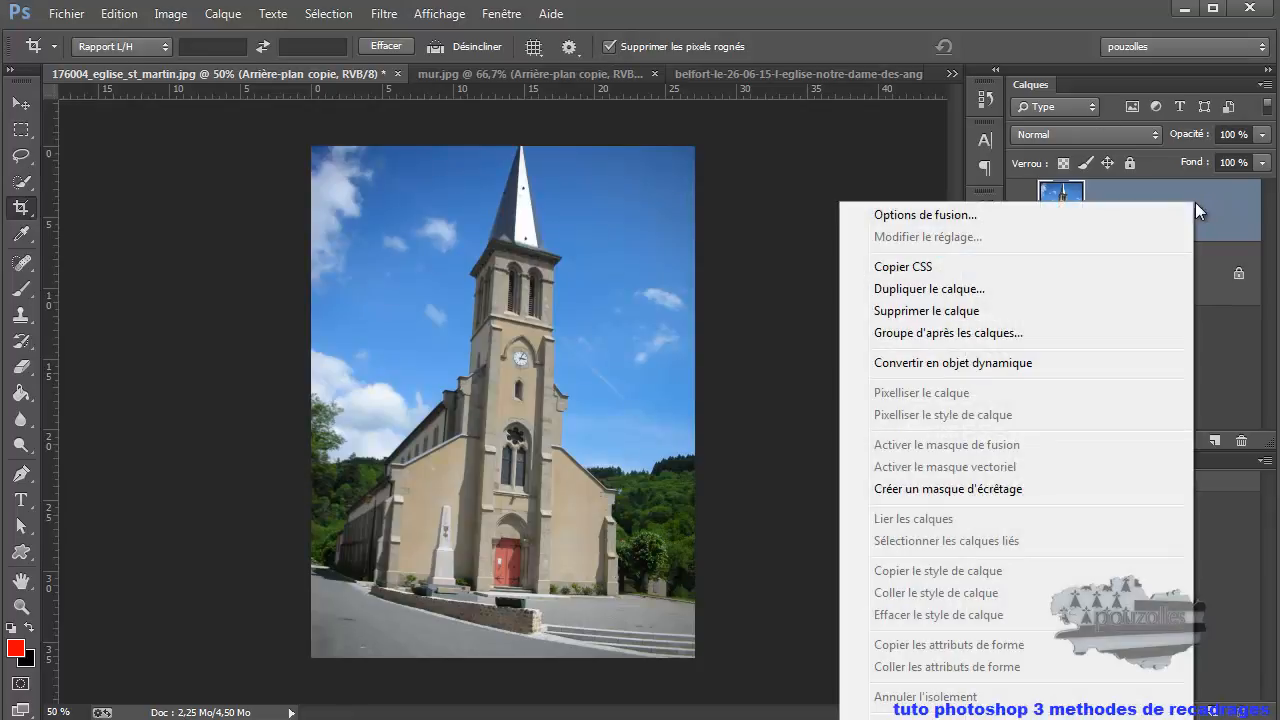
pyautogui.click(1049, 367)
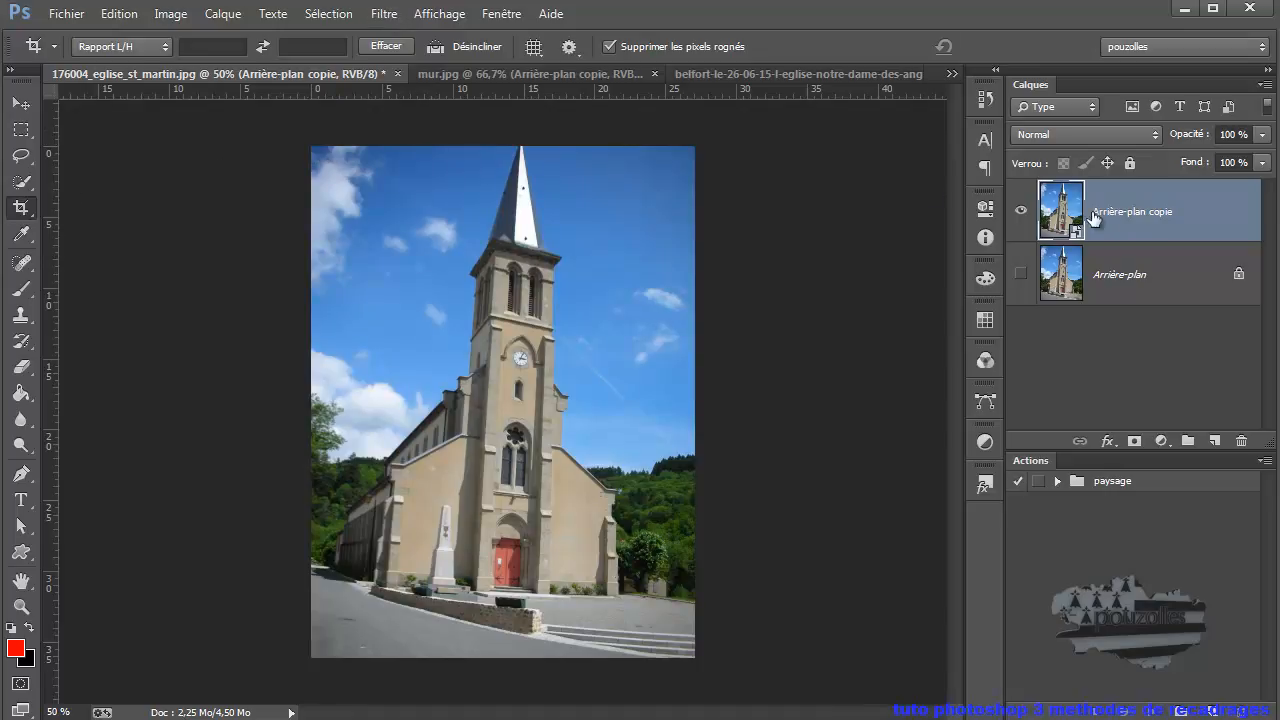
# - Try a slightly counterclockwise-rotated crop on the smart object with deletion of cropped pixels enabled, and undo it
pyautogui.click(286, 144)
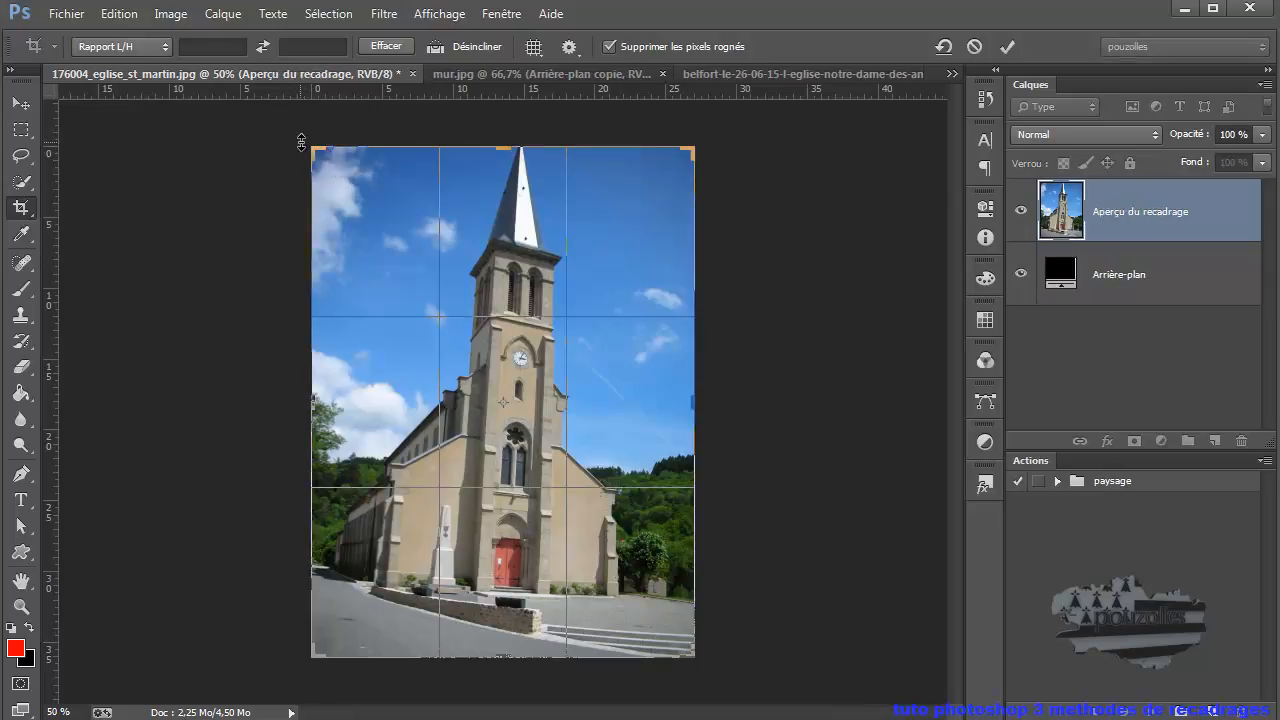
pyautogui.moveTo(298, 143); pyautogui.dragTo(285, 155)
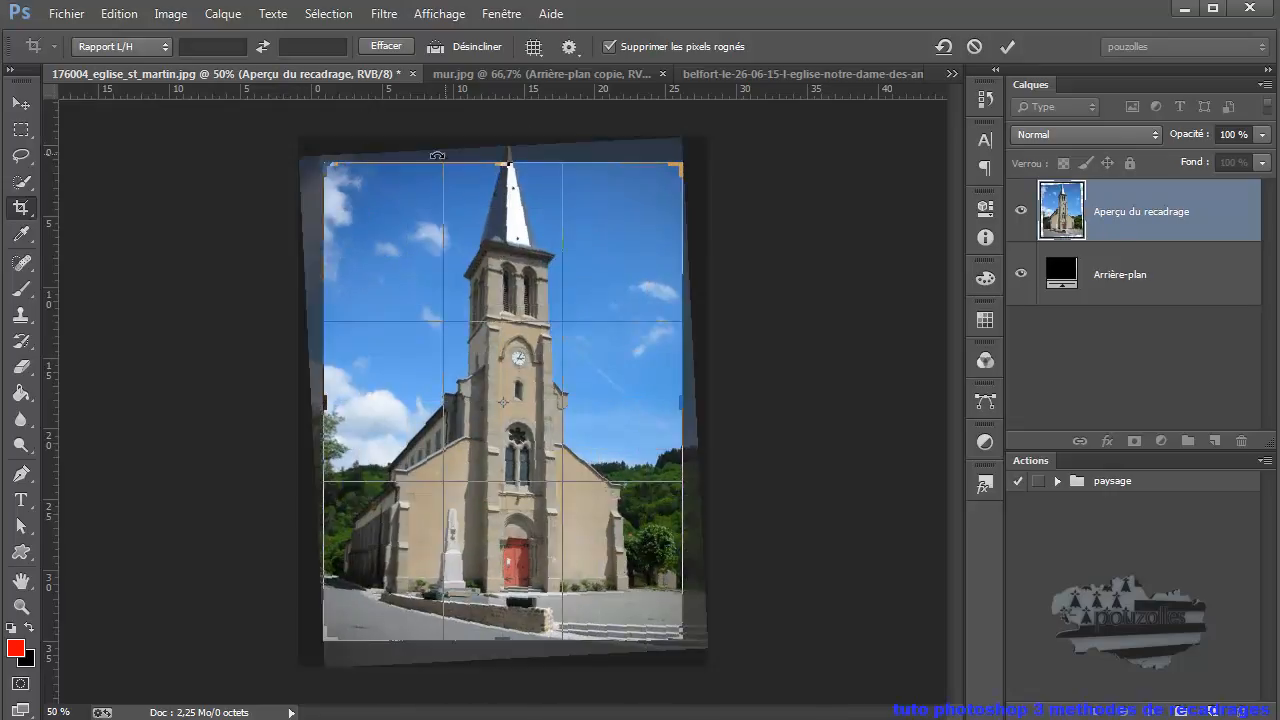
pyautogui.click(1006, 46)
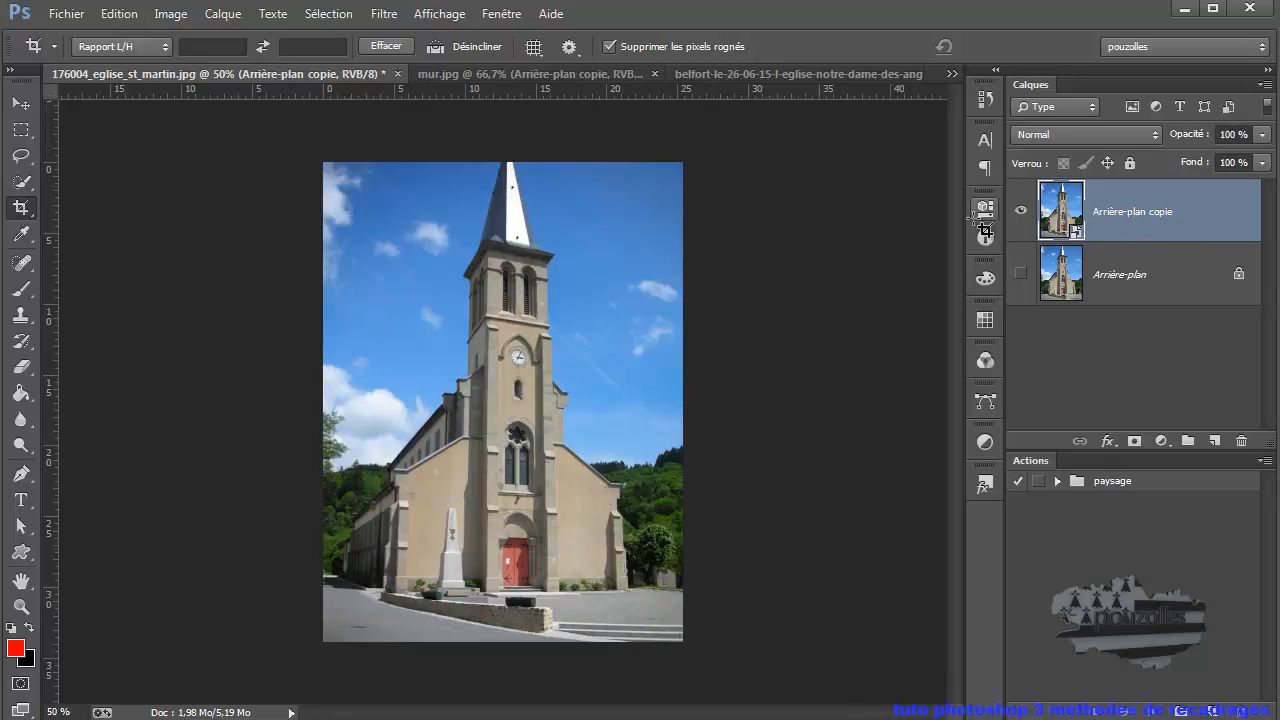
pyautogui.click(121, 16)
pyautogui.click(145, 38)
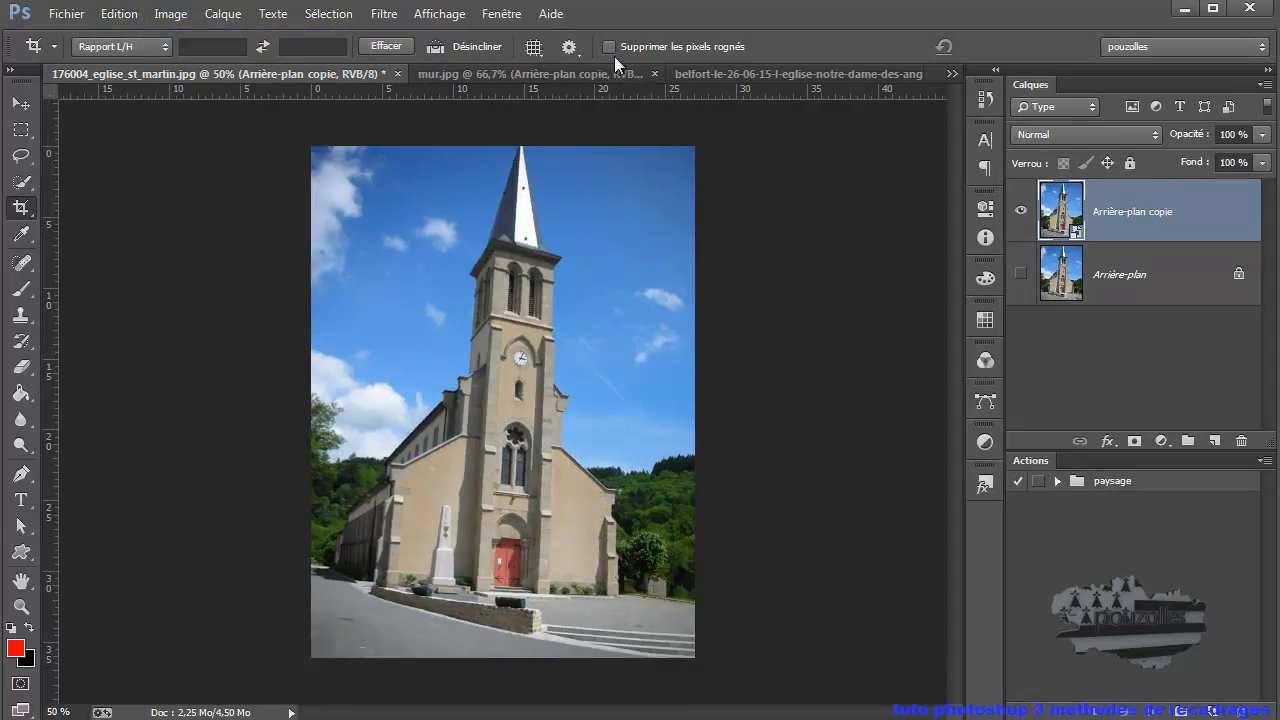
# - Straighten the church with a counterclockwise-rotated crop that keeps the cropped pixels, and apply a second crop rotated slightly further
pyautogui.click(316, 158)
pyautogui.moveTo(294, 131); pyautogui.dragTo(283, 149)
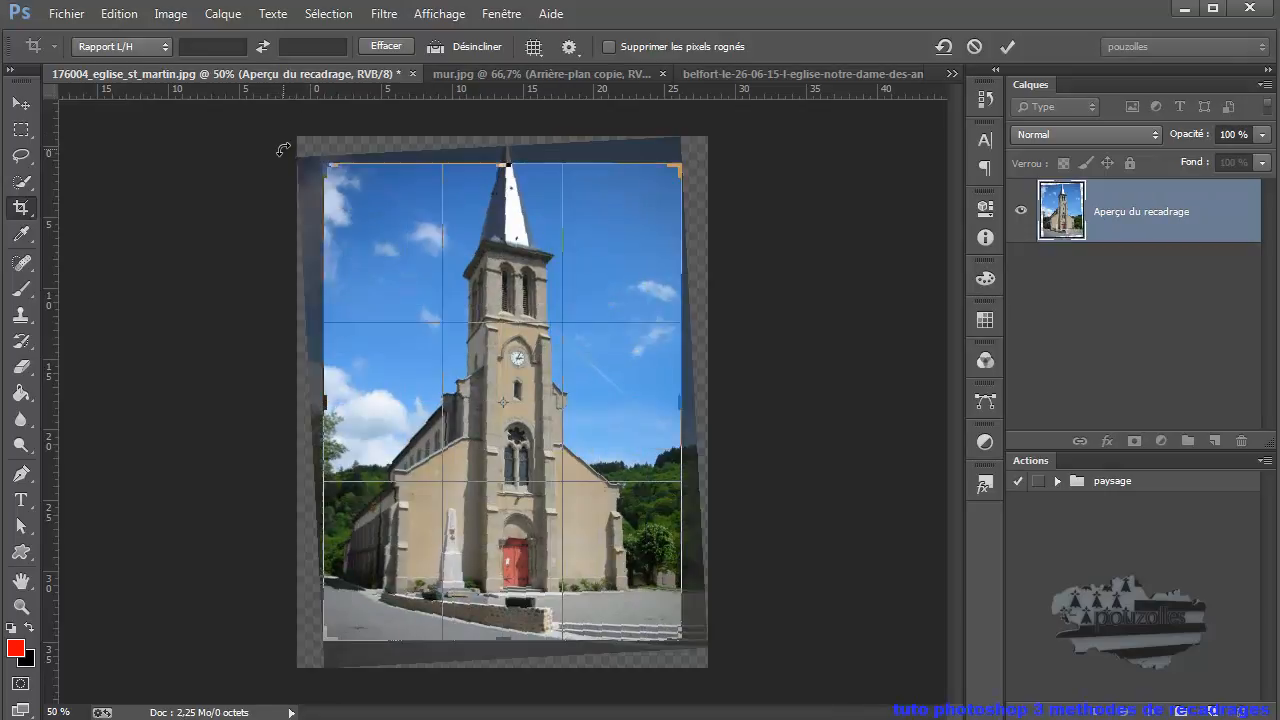
pyautogui.click(1008, 49)
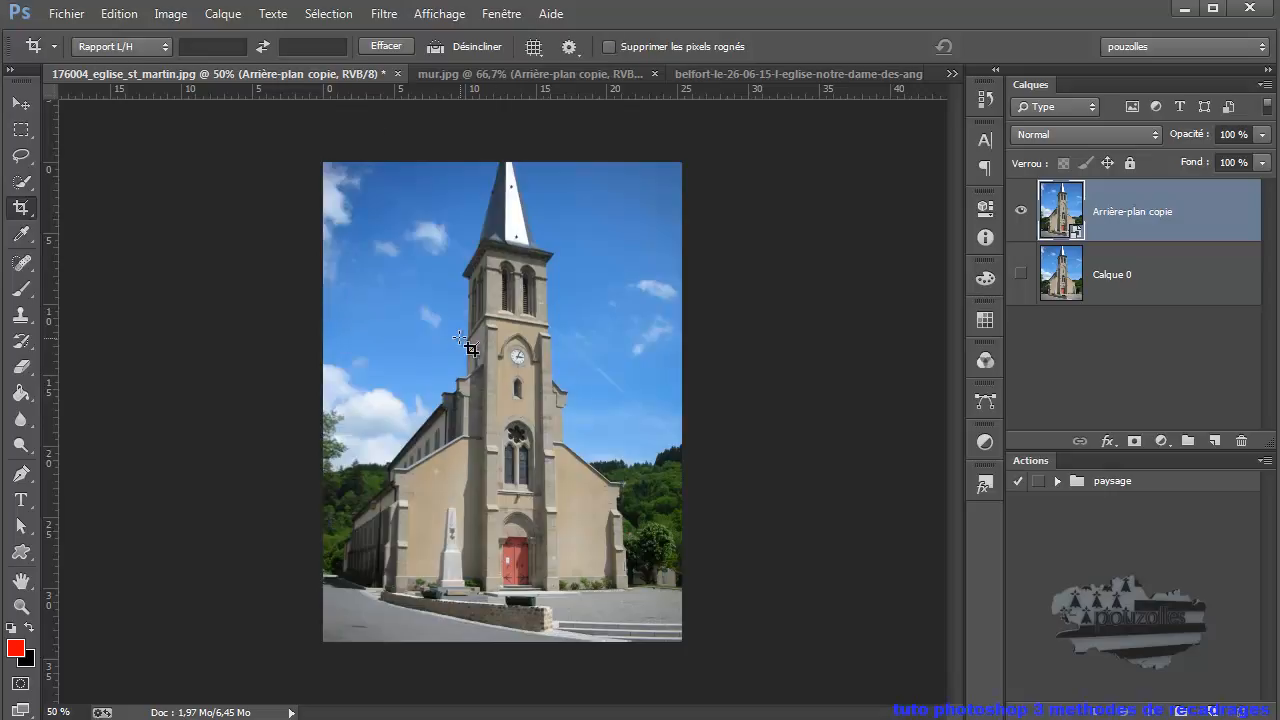
pyautogui.moveTo(328, 172); pyautogui.dragTo(288, 165)
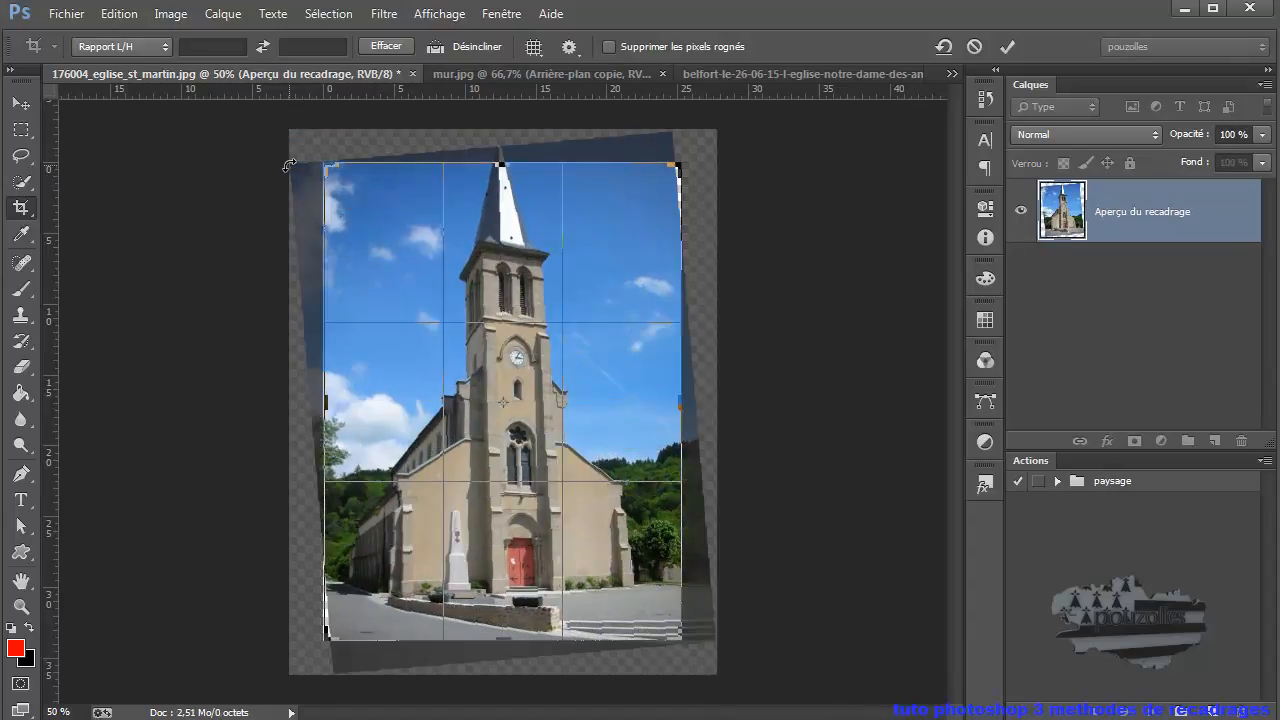
pyautogui.click(1005, 48)
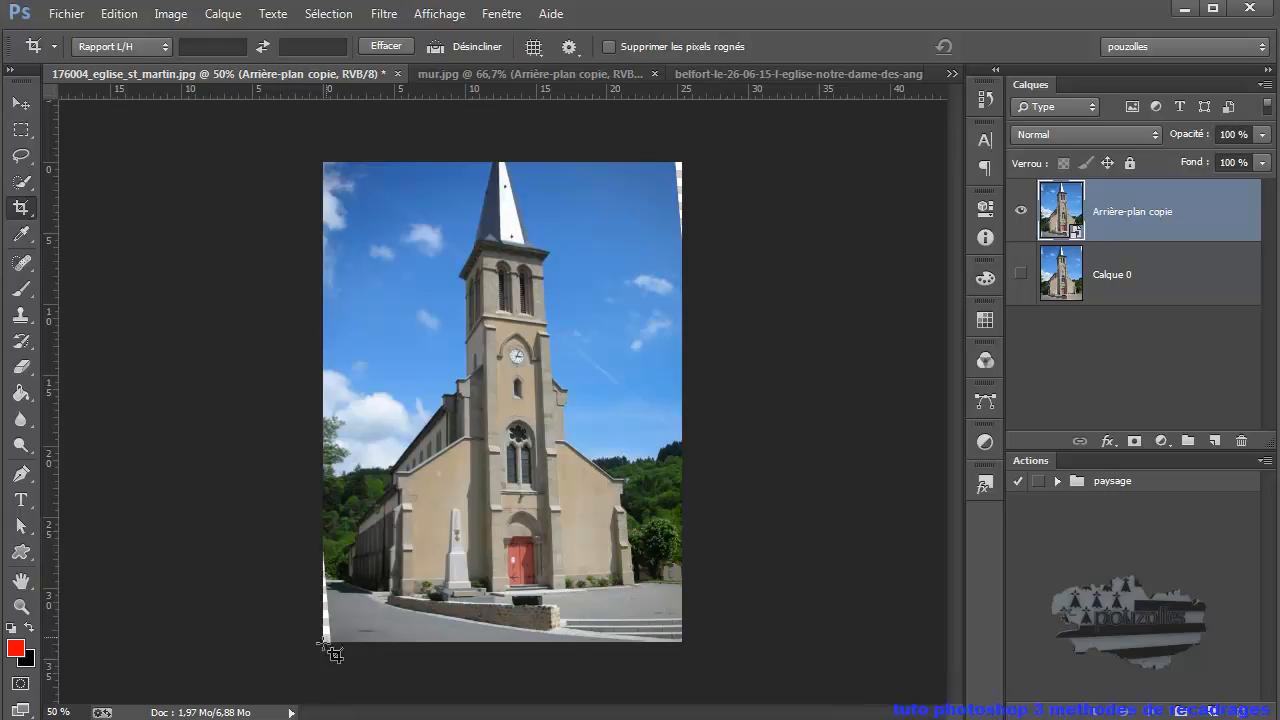
# - Open the contents of the "Arrière-plan copie" smart object and straighten the church with a counterclockwise-rotated crop that keeps the cropped pixels
pyautogui.doubleClick(1061, 213)
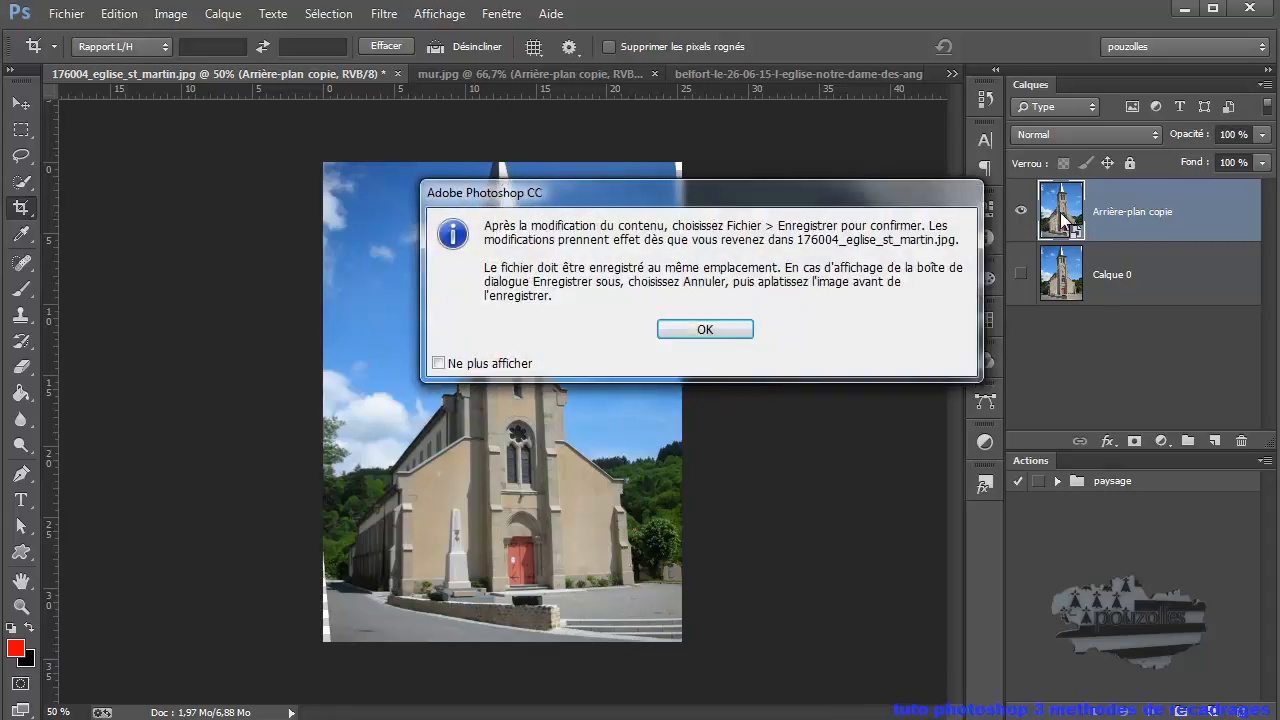
pyautogui.click(709, 332)
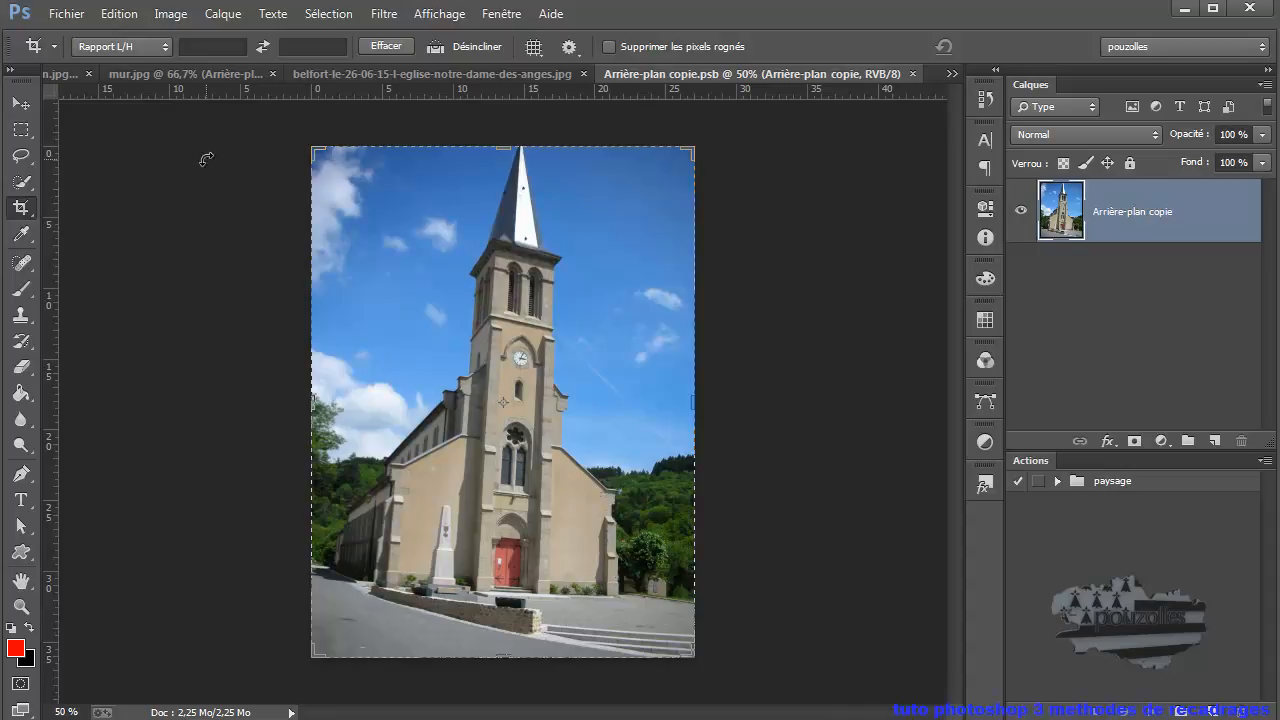
pyautogui.moveTo(293, 144); pyautogui.dragTo(276, 173)
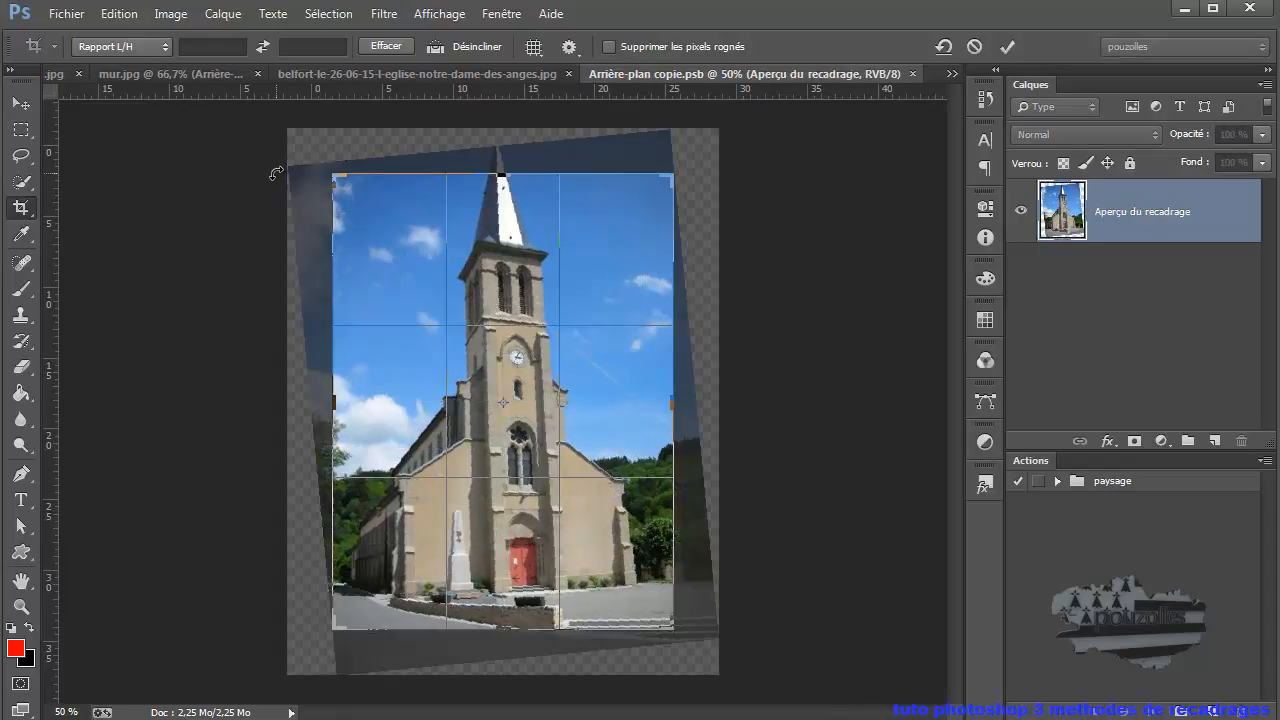
pyautogui.click(1006, 47)
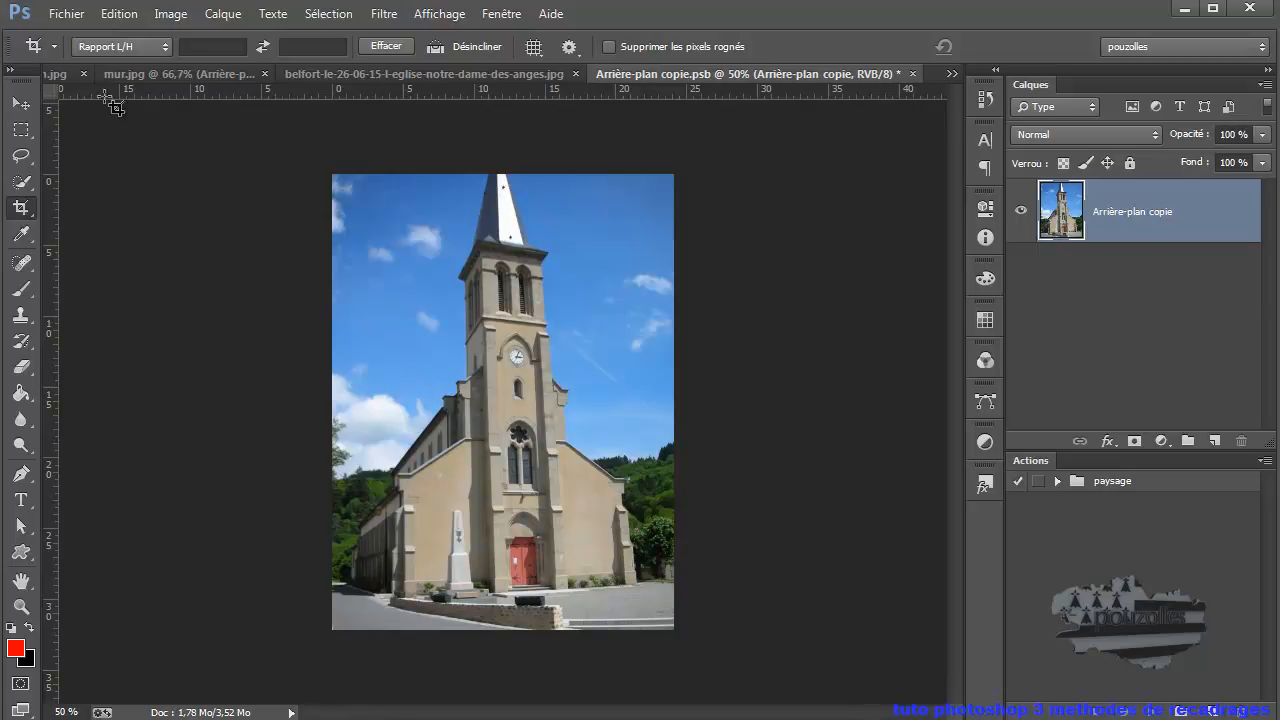
# - Extend the crop on all four sides to include the whole rotated photo and its transparent corners, and apply it
pyautogui.click(330, 170)
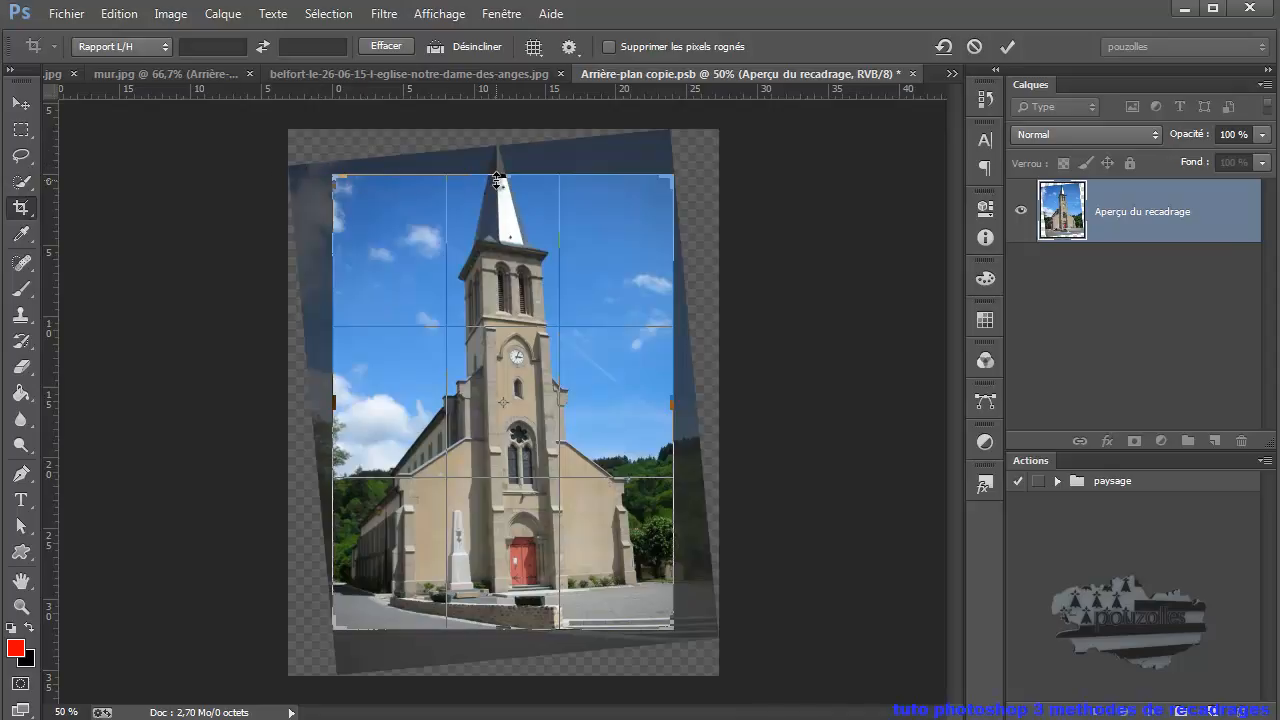
pyautogui.moveTo(503, 178); pyautogui.dragTo(504, 154)
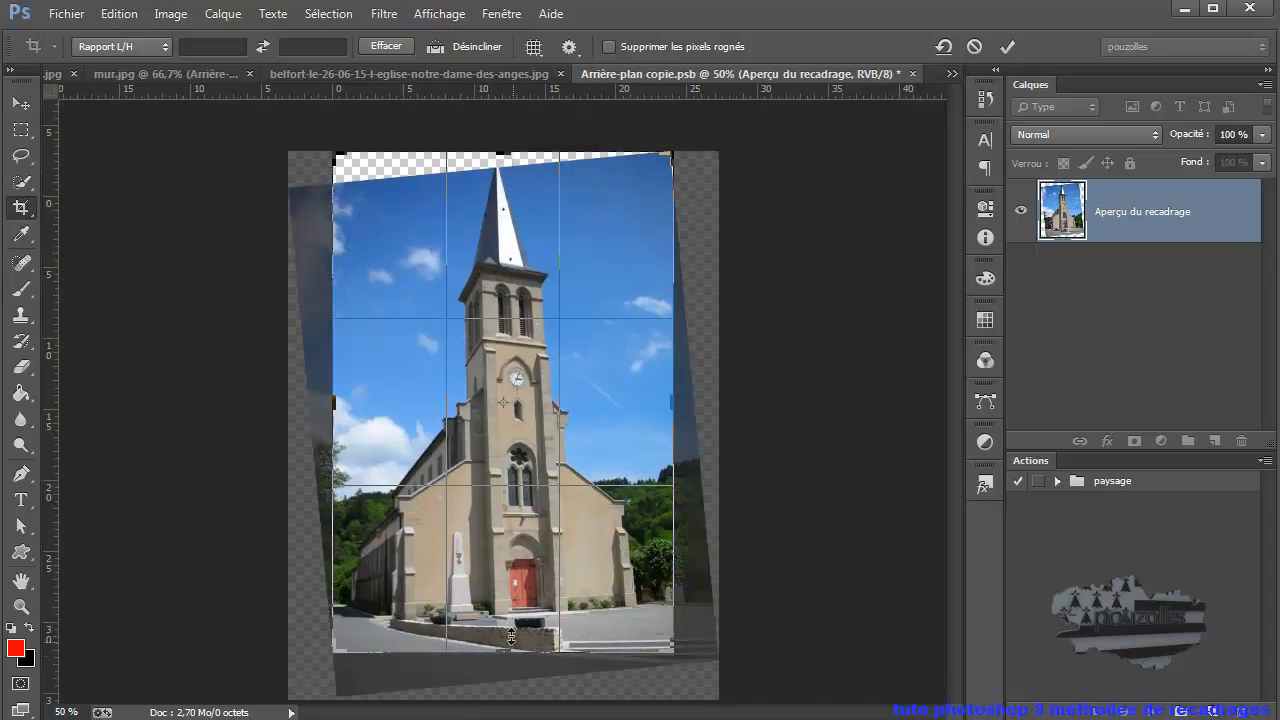
pyautogui.moveTo(519, 655); pyautogui.dragTo(512, 677)
pyautogui.moveTo(672, 403); pyautogui.dragTo(694, 403)
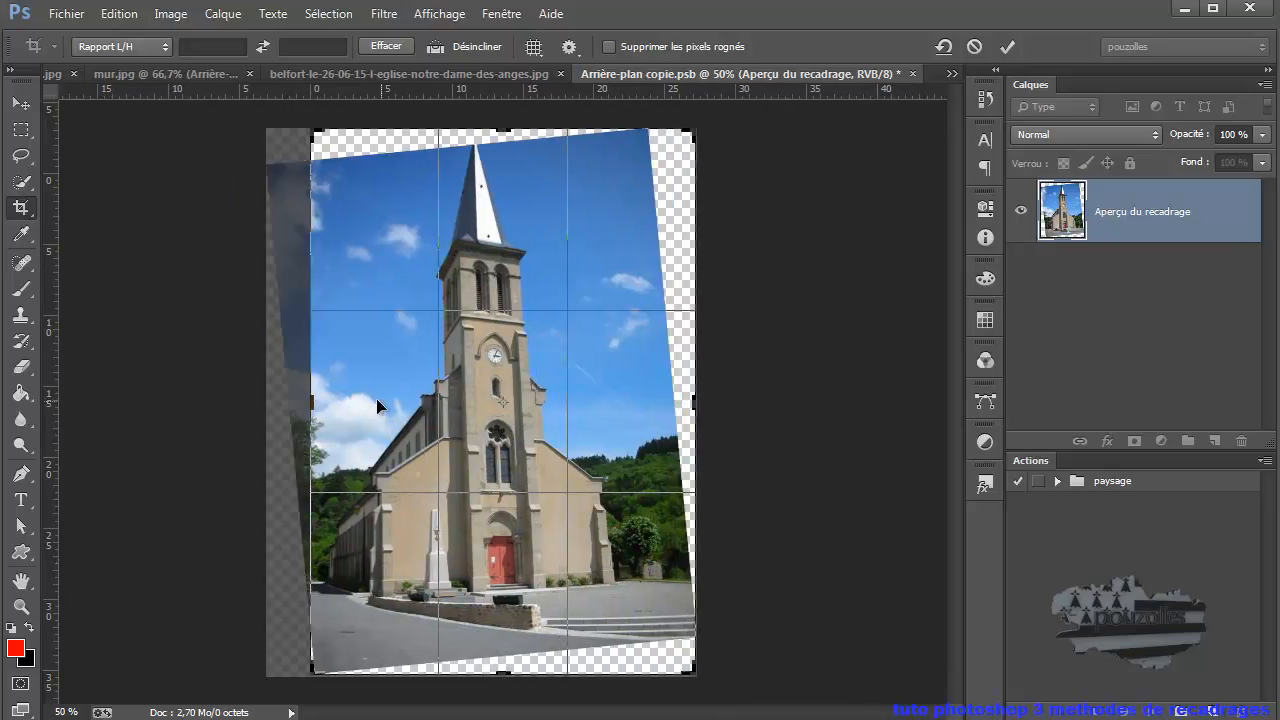
pyautogui.moveTo(313, 403); pyautogui.dragTo(296, 405)
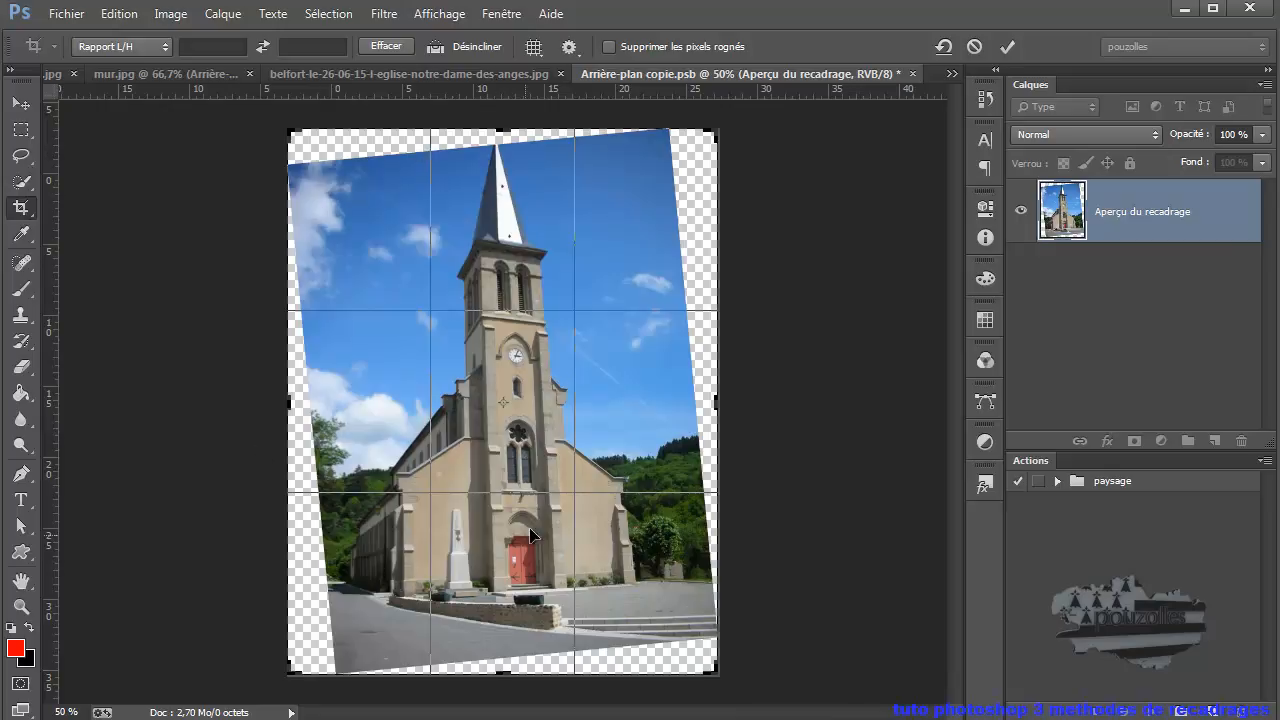
pyautogui.click(1007, 46)
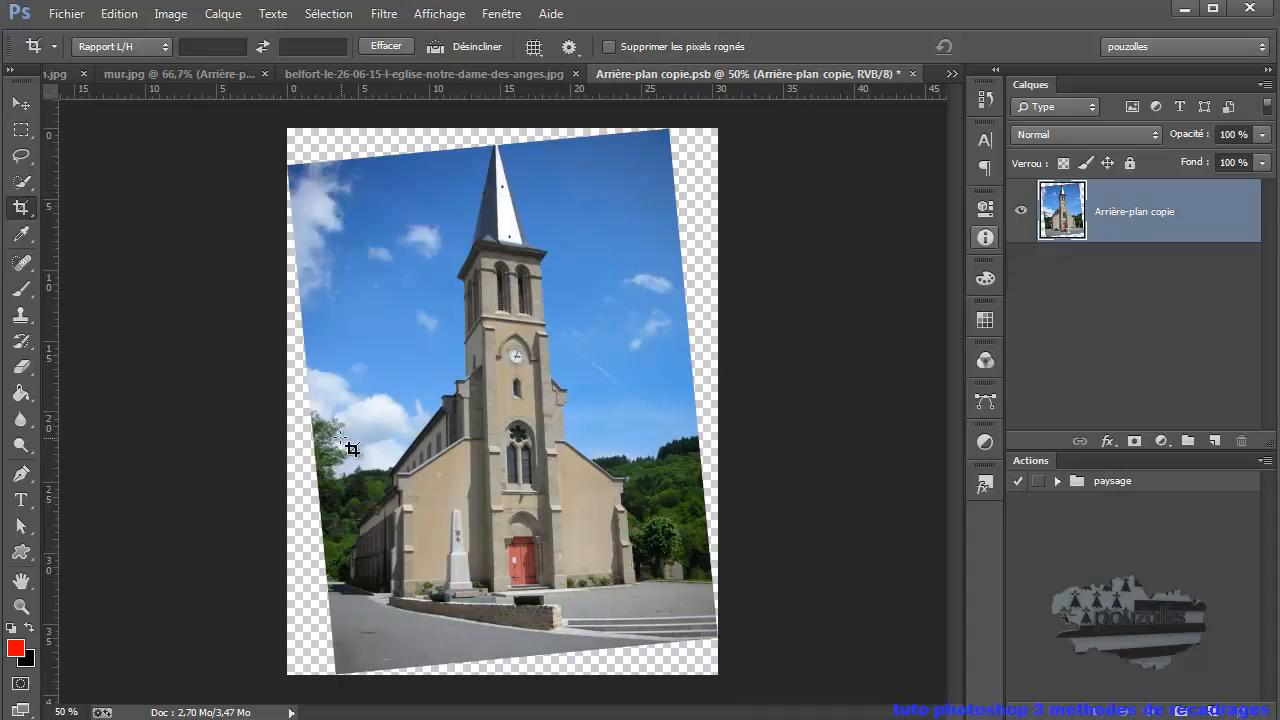
# - Load the photo layer's outline as a selection and invert it to select the transparent border areas
pyautogui.doubleClick(1072, 211)
pyautogui.click(820, 297)
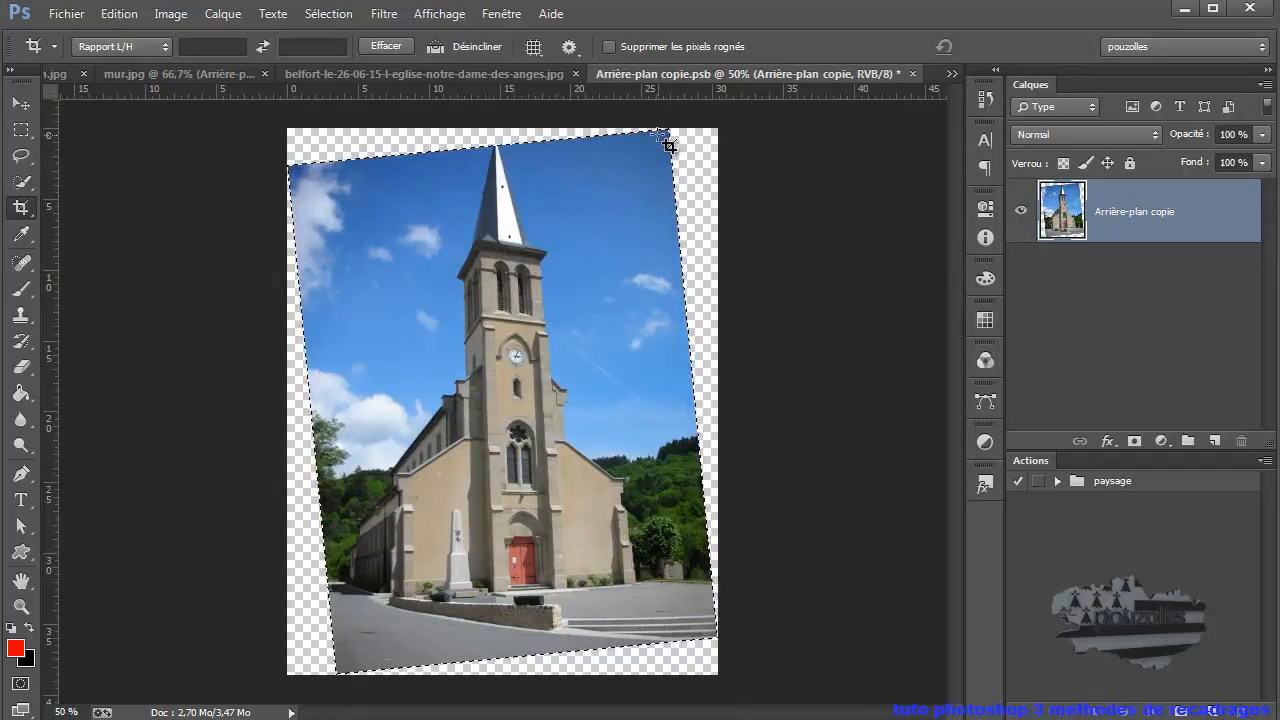
pyautogui.click(328, 17)
pyautogui.click(339, 88)
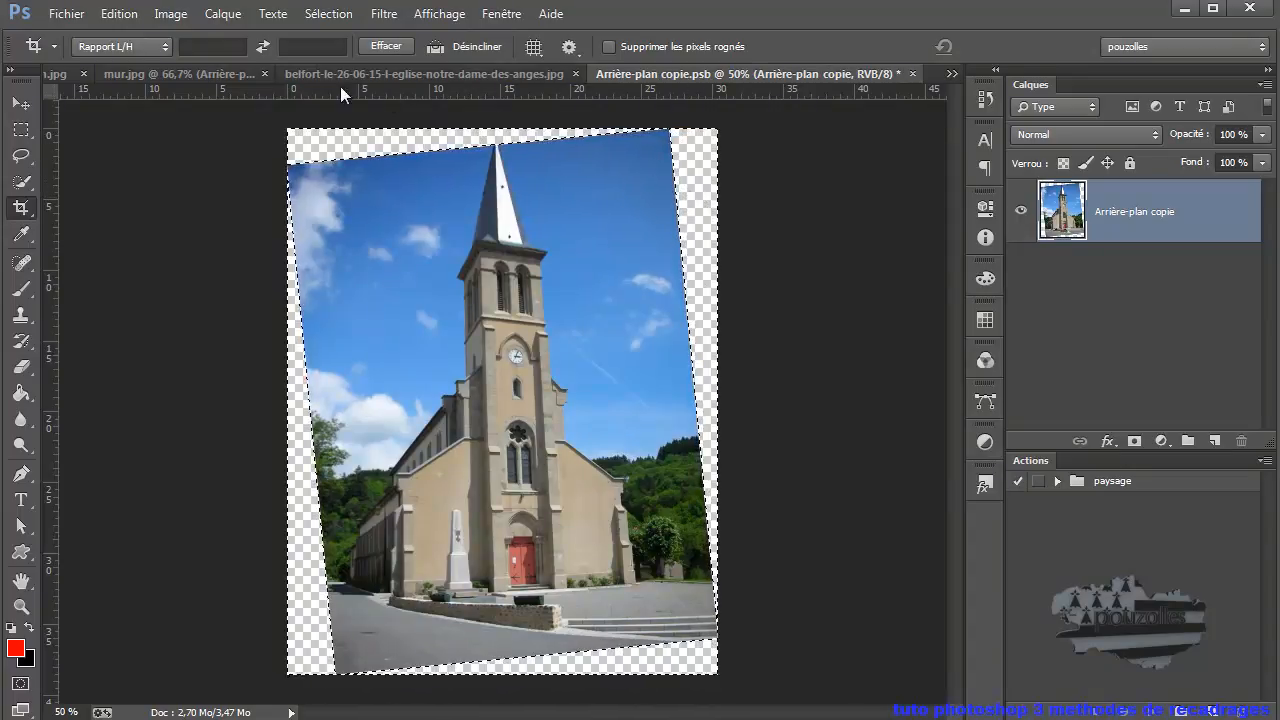
# - Expand the selection of the transparent borders by 15 pixels
pyautogui.click(322, 14)
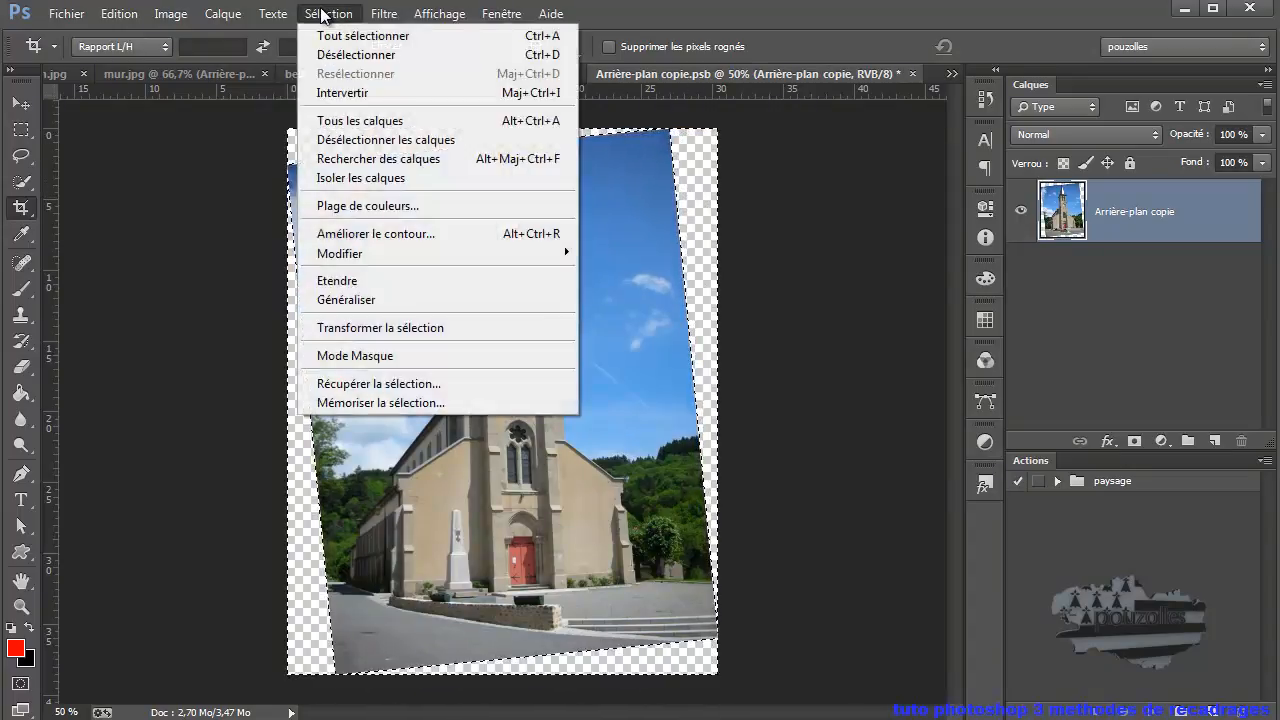
pyautogui.moveTo(337, 254)
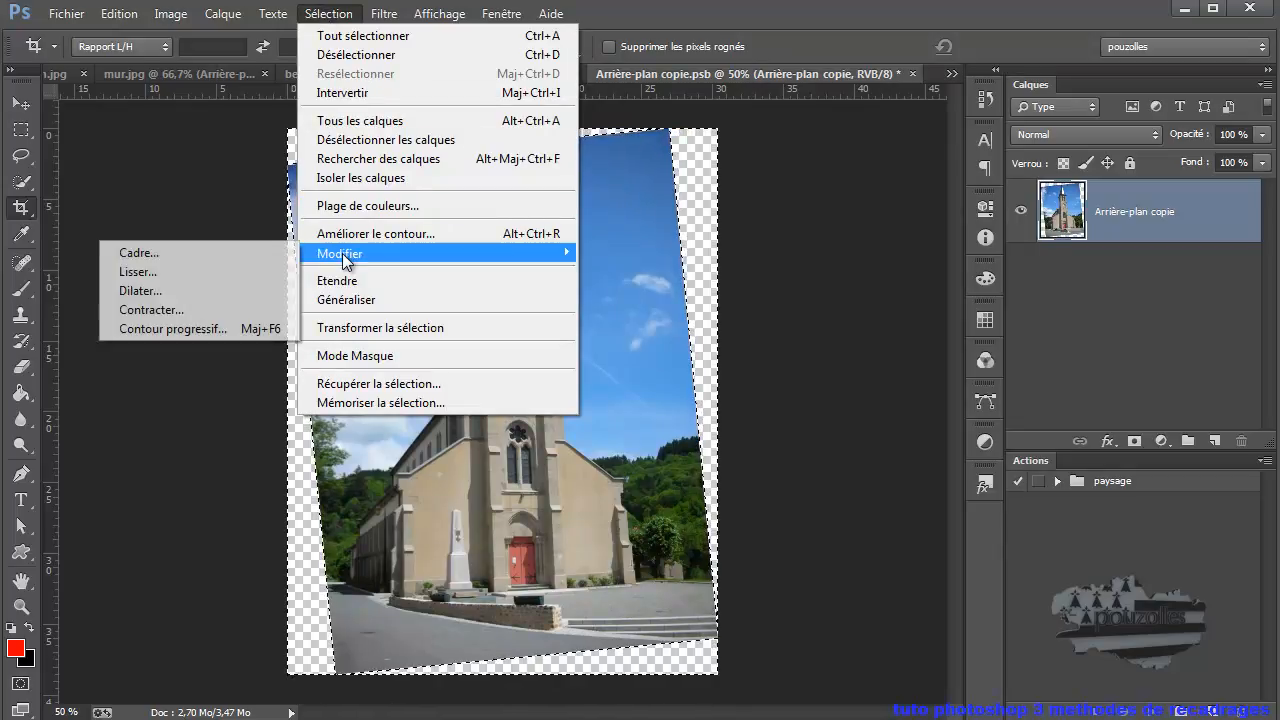
pyautogui.click(191, 289)
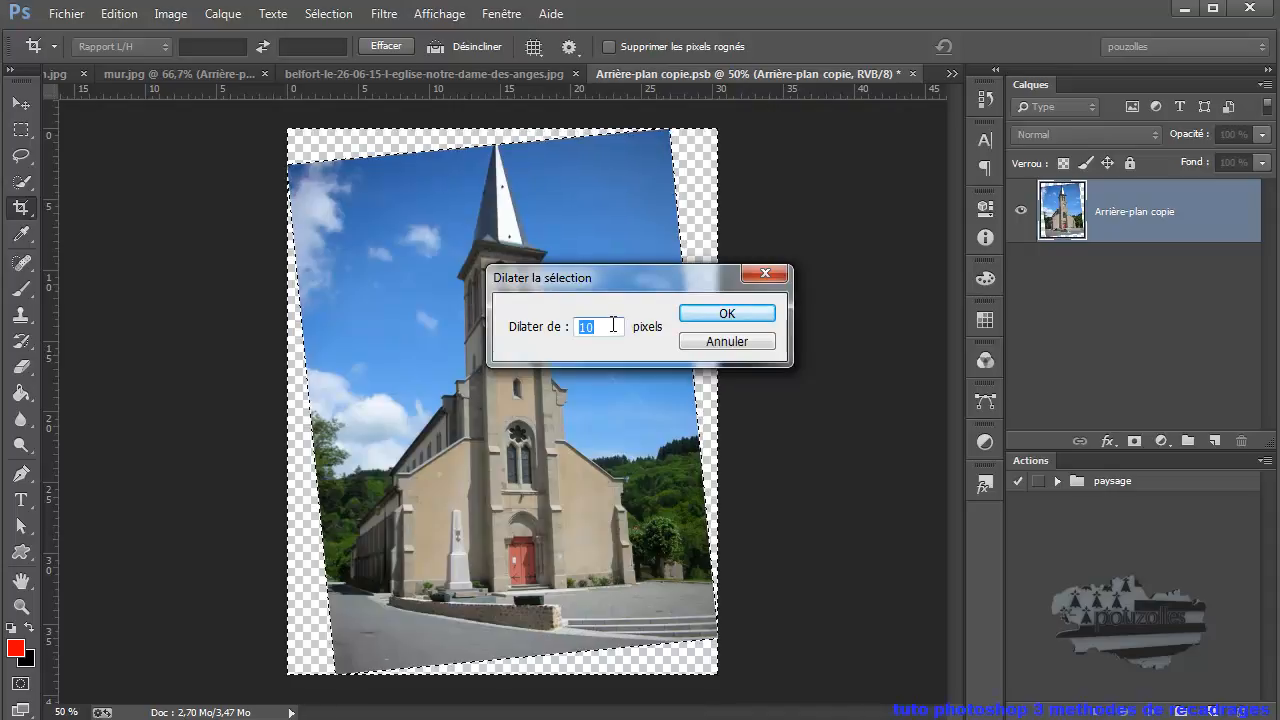
pyautogui.write('15')
pyautogui.click(722, 314)
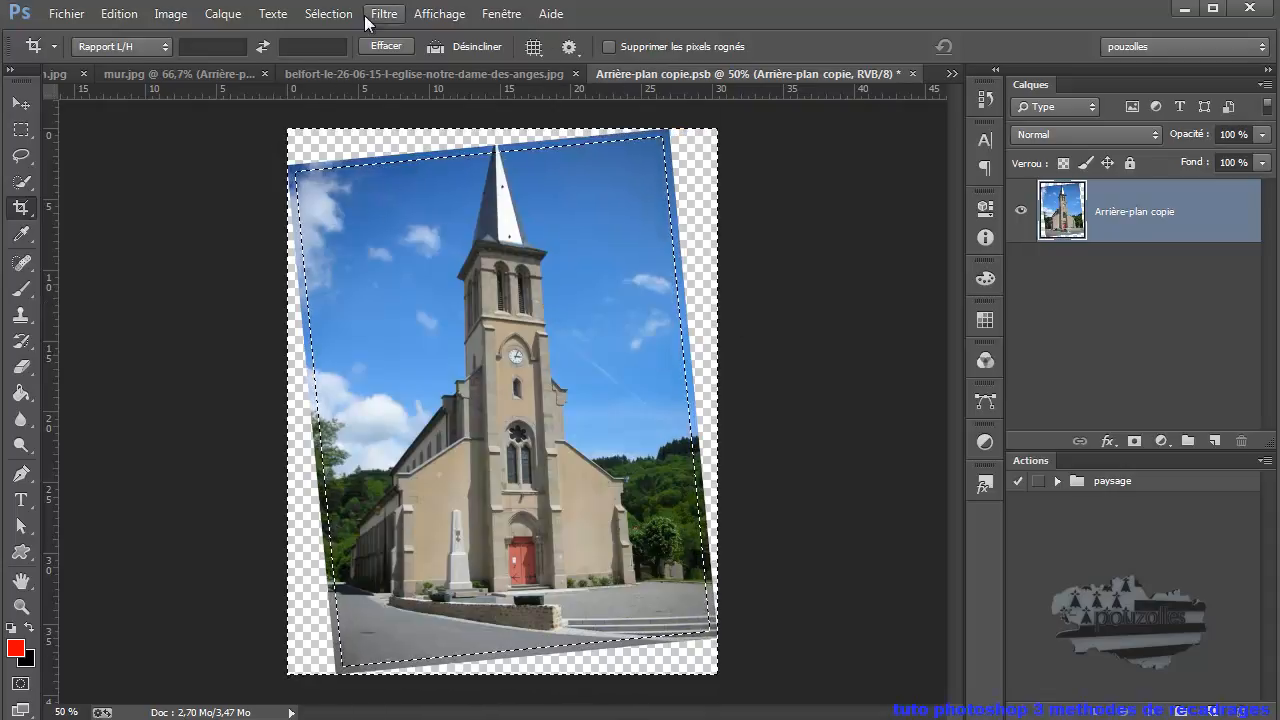
# - Fill the selected borders with "Contenu pris en compte" in Normal mode at 100% opacity, and deselect
pyautogui.click(114, 14)
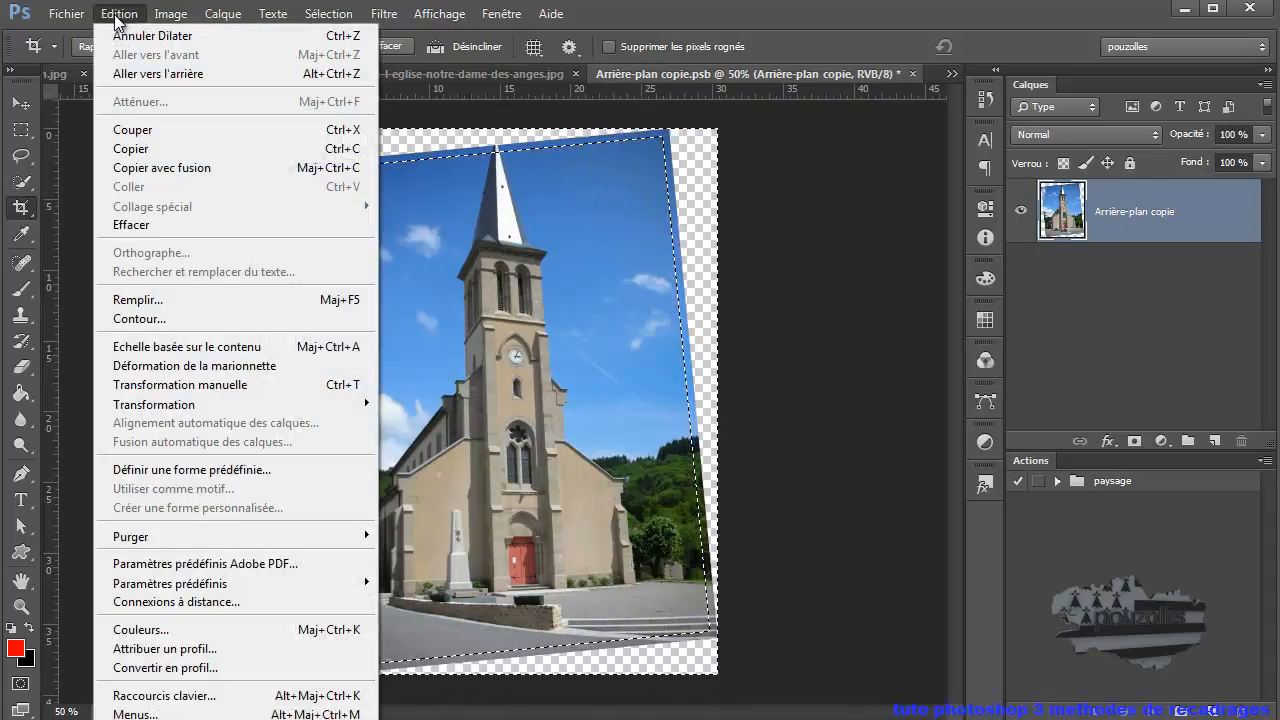
pyautogui.click(135, 299)
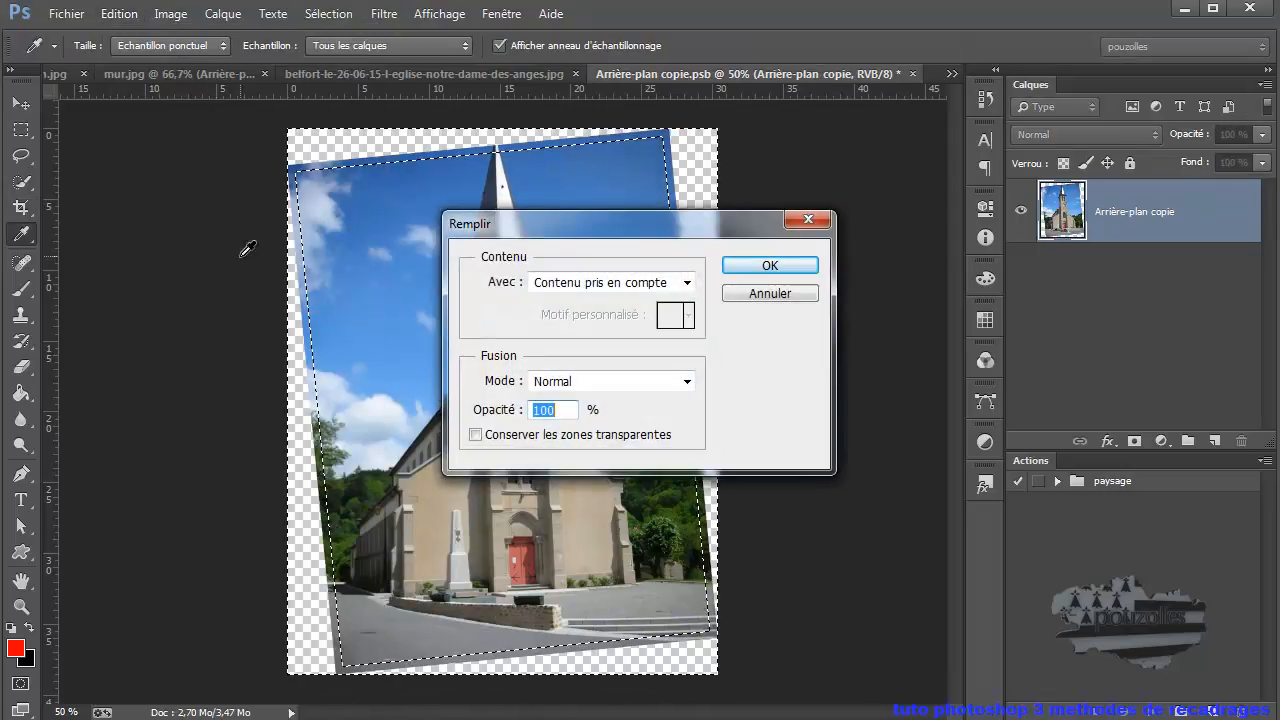
pyautogui.click(585, 283)
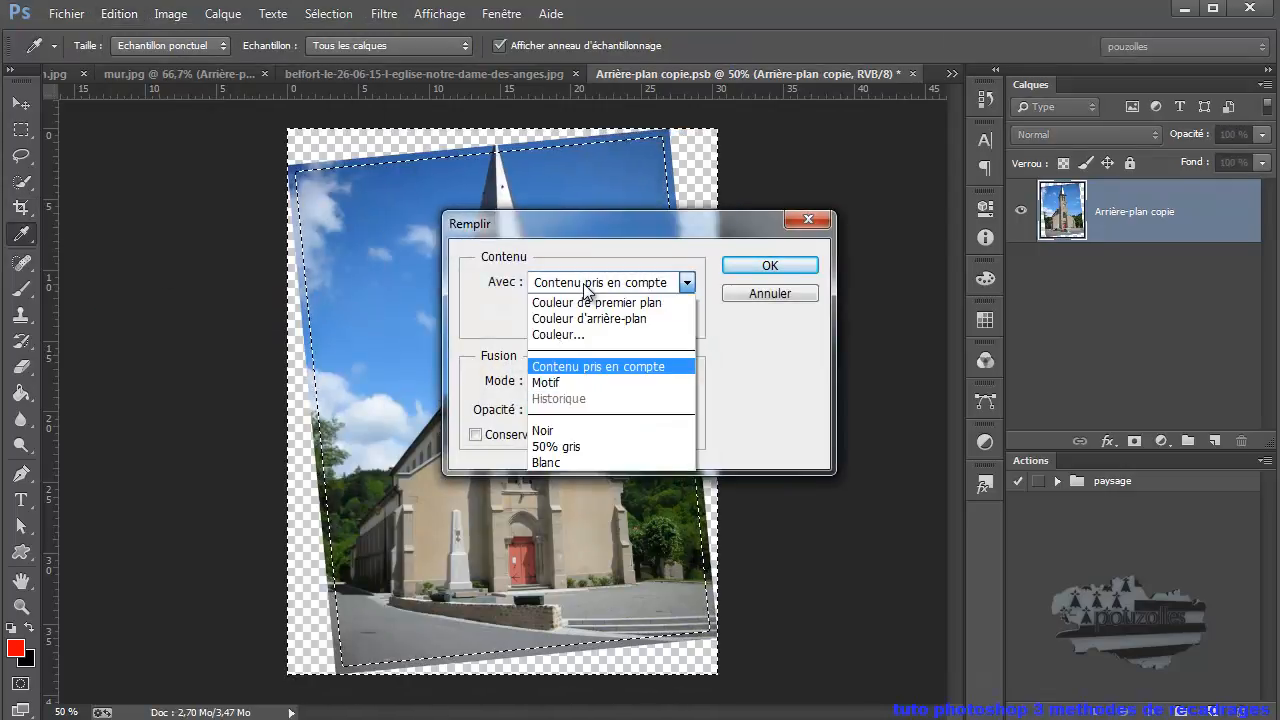
pyautogui.click(680, 283)
pyautogui.click(682, 283)
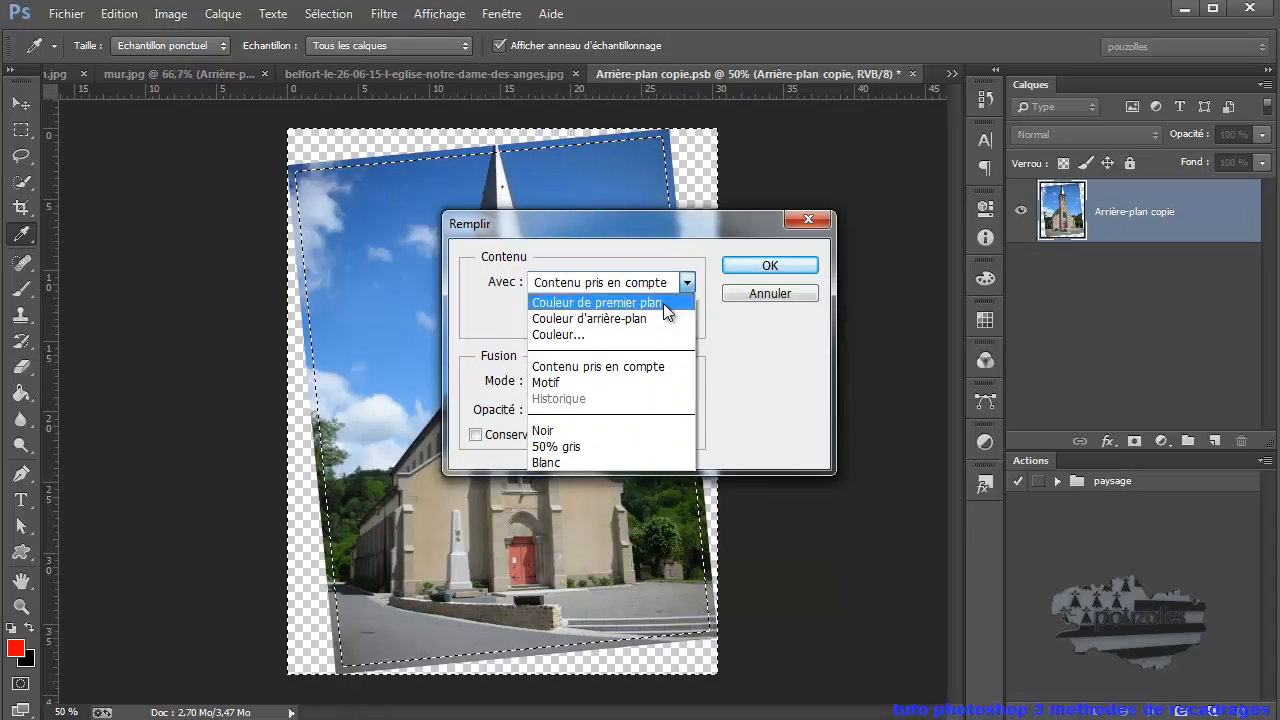
pyautogui.click(612, 366)
pyautogui.click(768, 266)
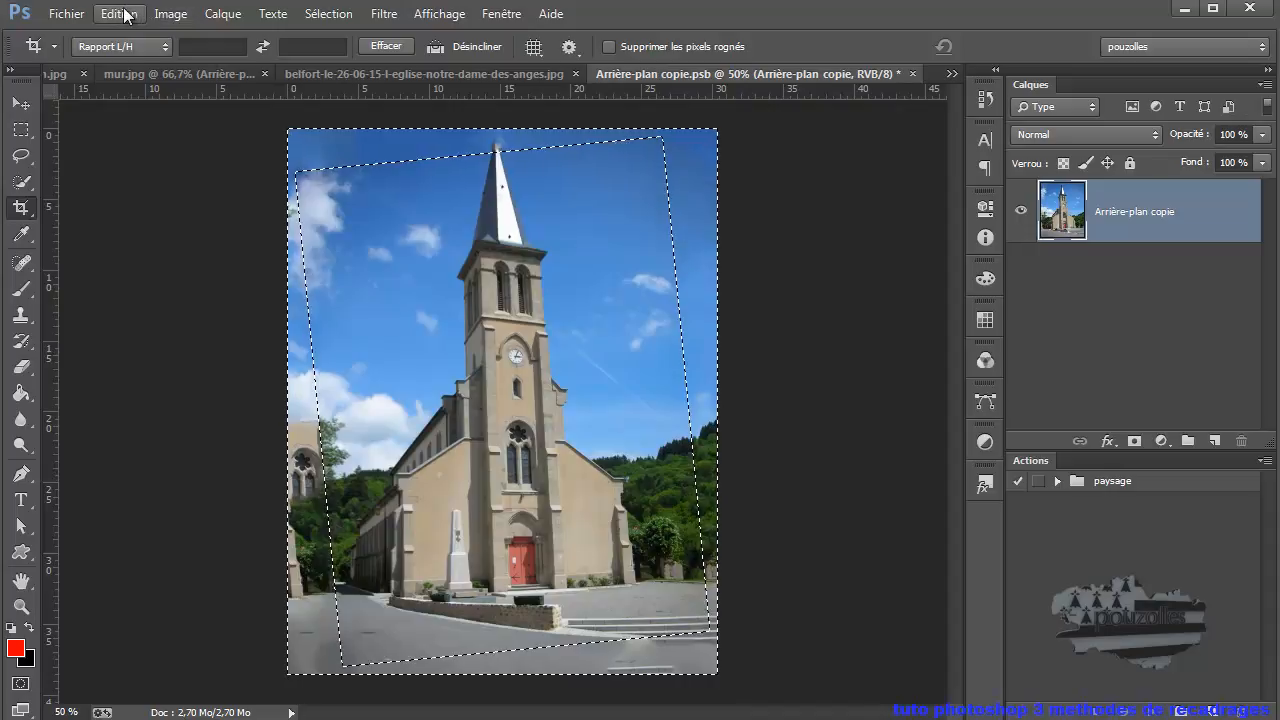
pyautogui.click(326, 14)
pyautogui.click(336, 49)
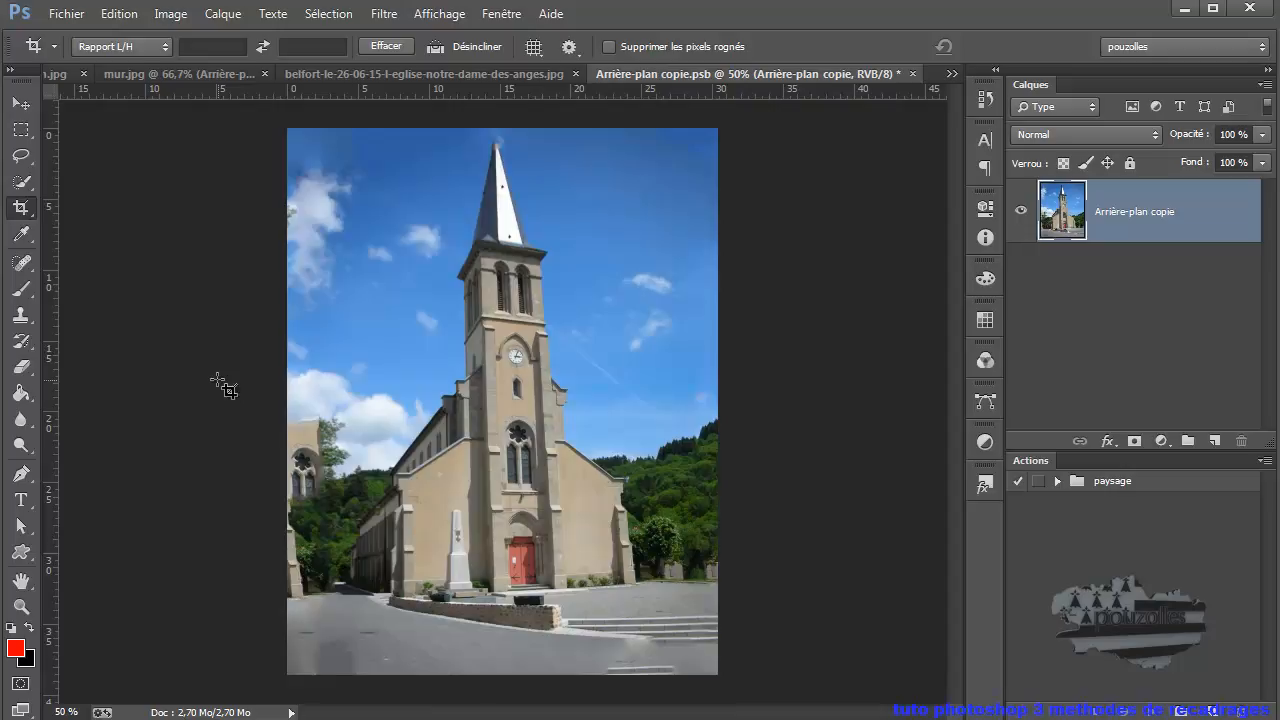
# - Switch to the belfort-le-26-06-15-l-eglise-notre-dame-des-anges.jpg document and activate the Move tool
pyautogui.click(370, 72)
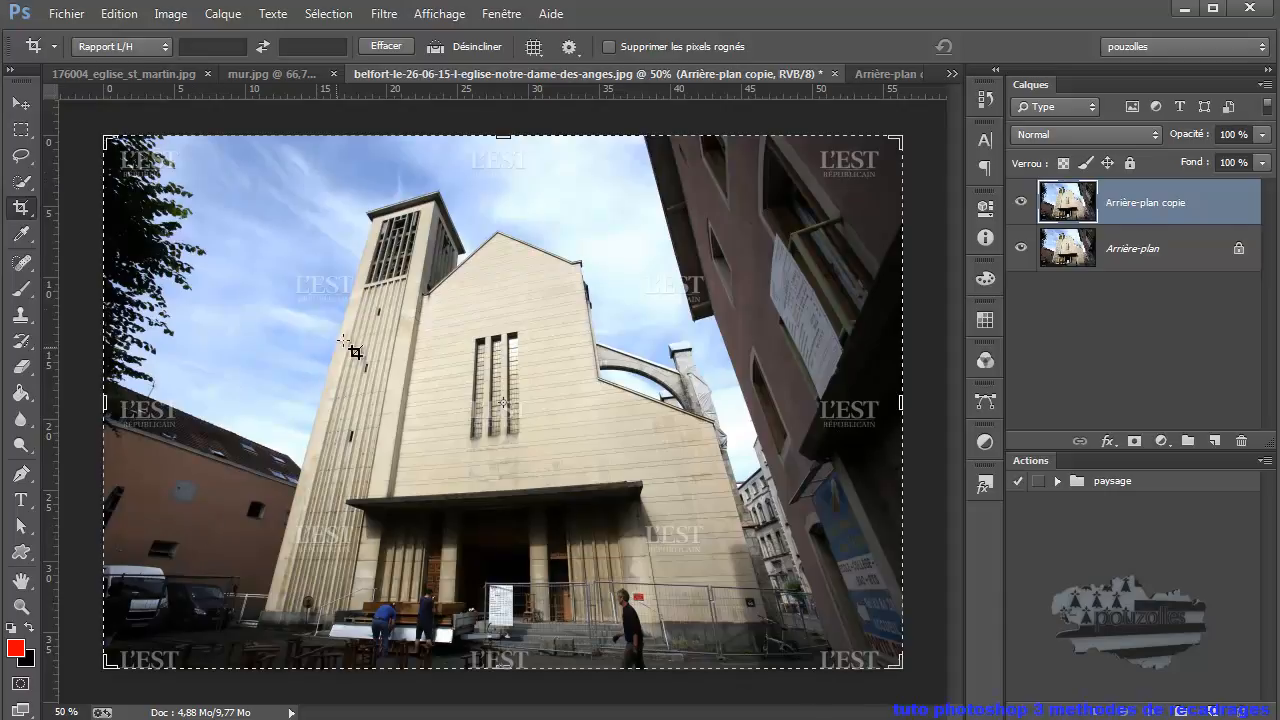
pyautogui.click(20, 103)
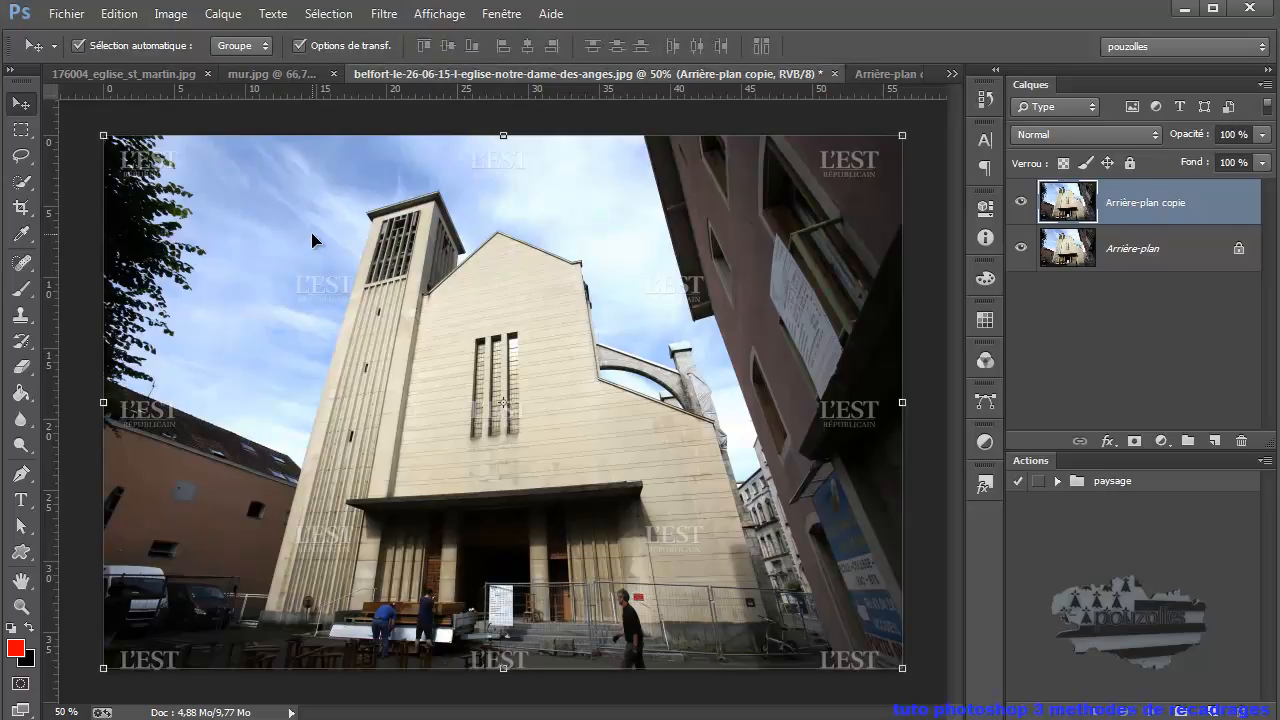
pyautogui.click(385, 16)
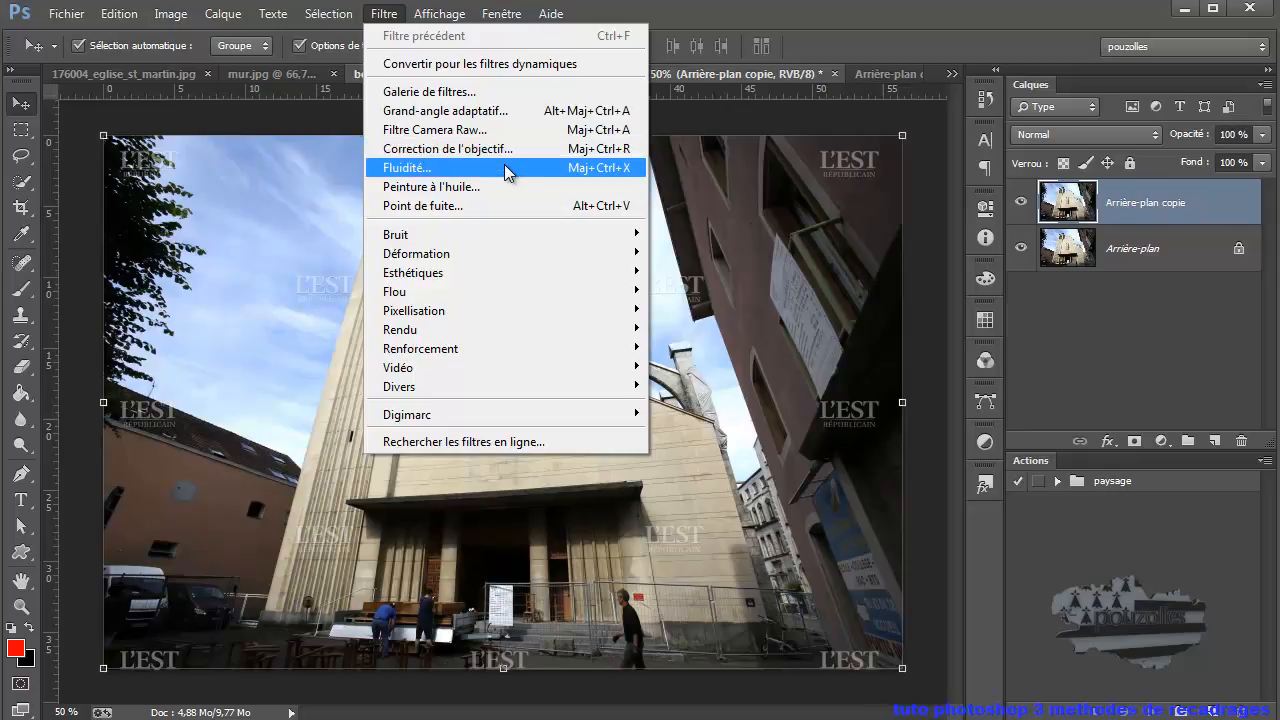
pyautogui.click(464, 205)
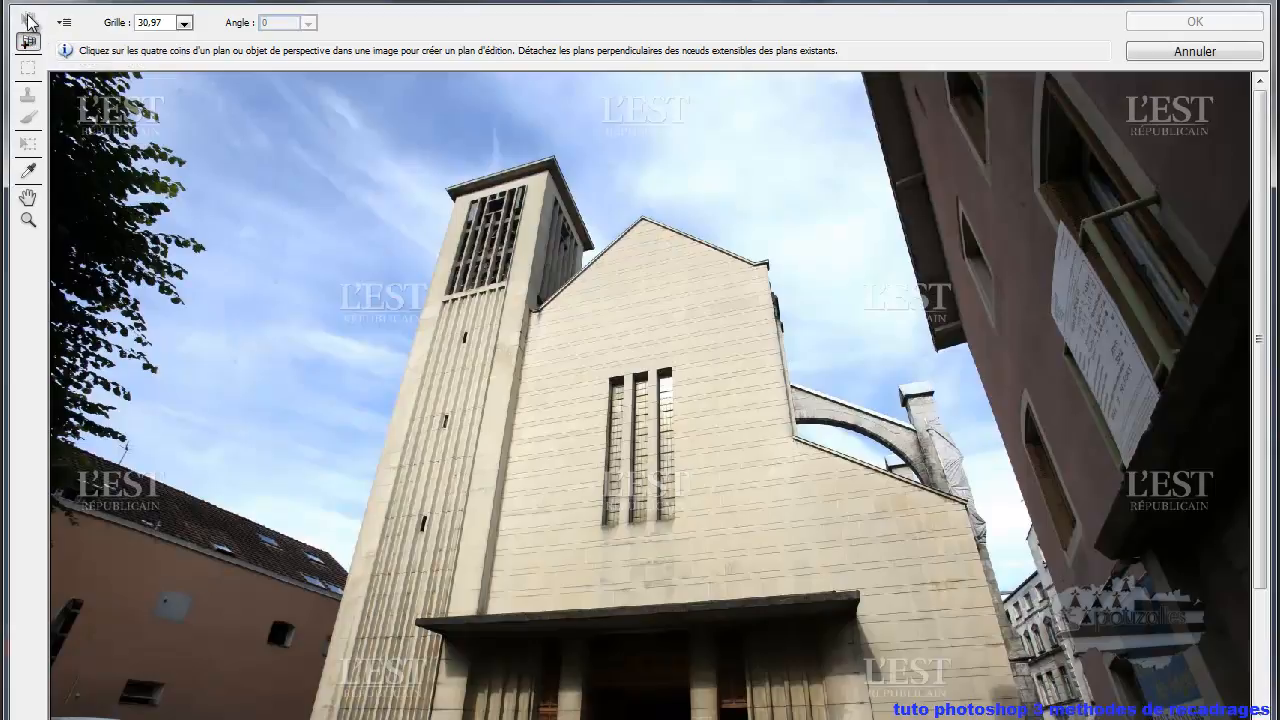
pyautogui.click(1195, 52)
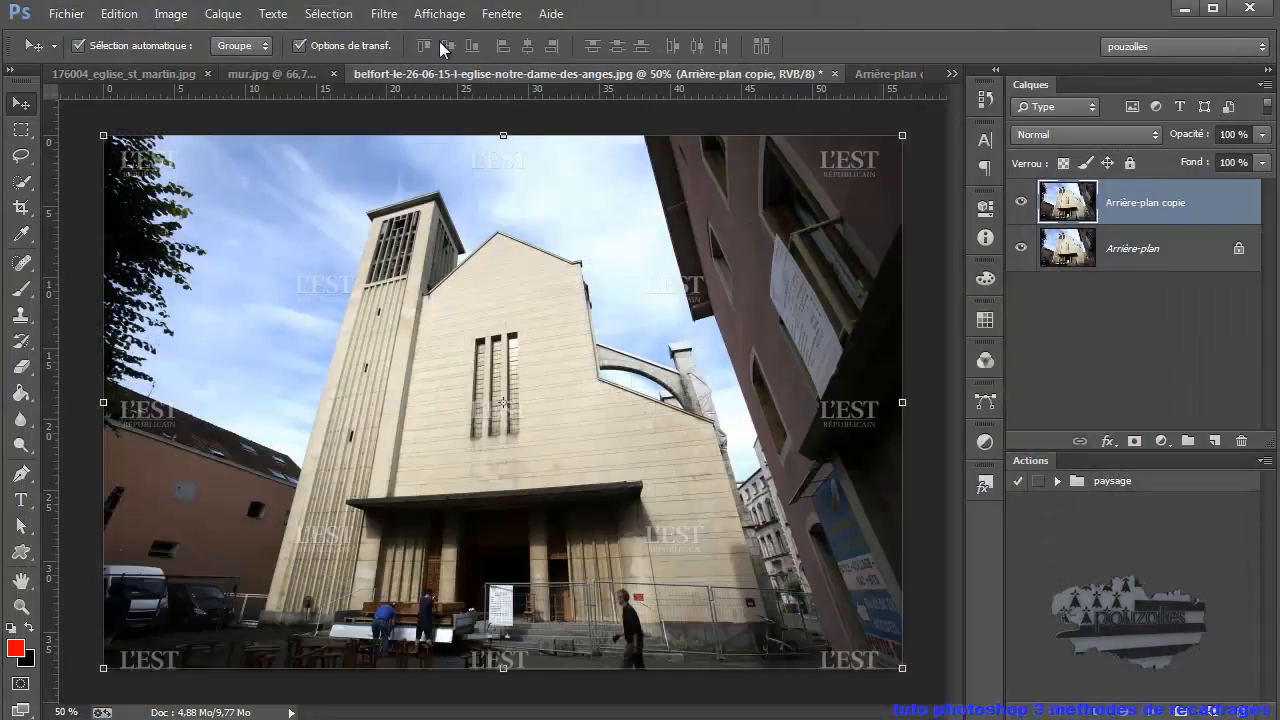
# - Try a Lens Correction distortion of about +82.73 on the church facade with the Remove Distortion tool, and discard it
pyautogui.click(385, 16)
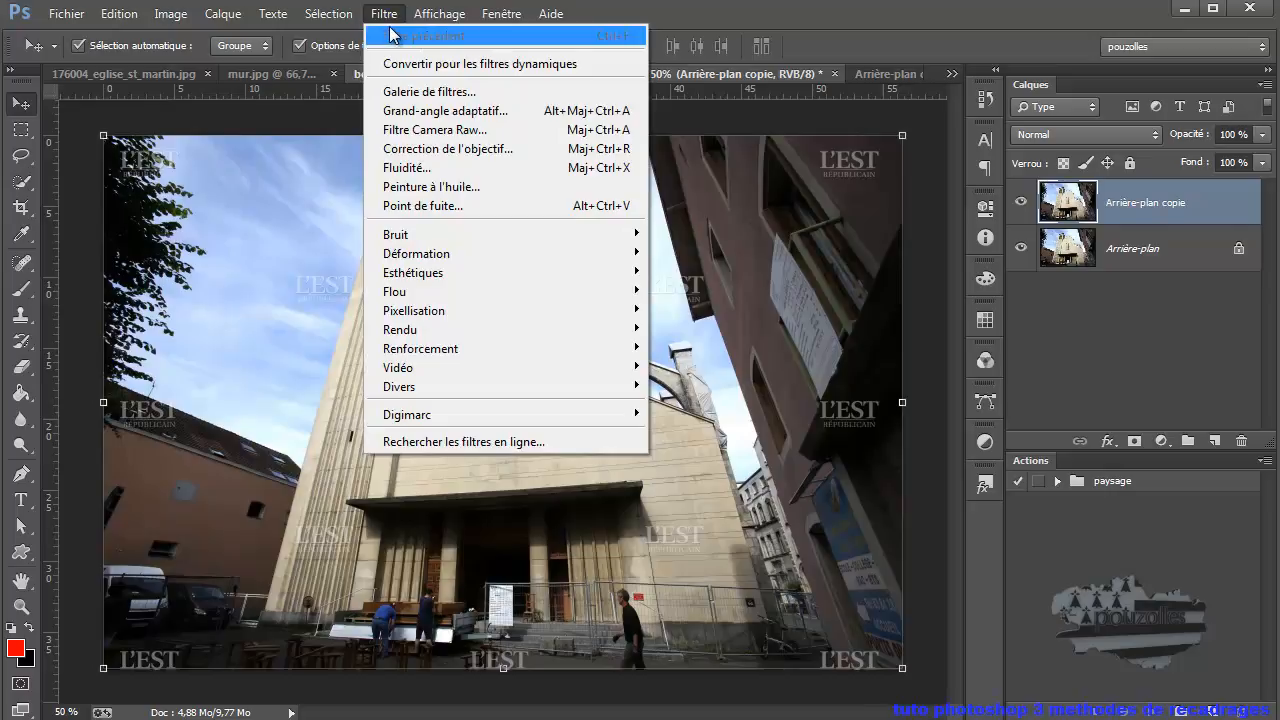
pyautogui.click(434, 152)
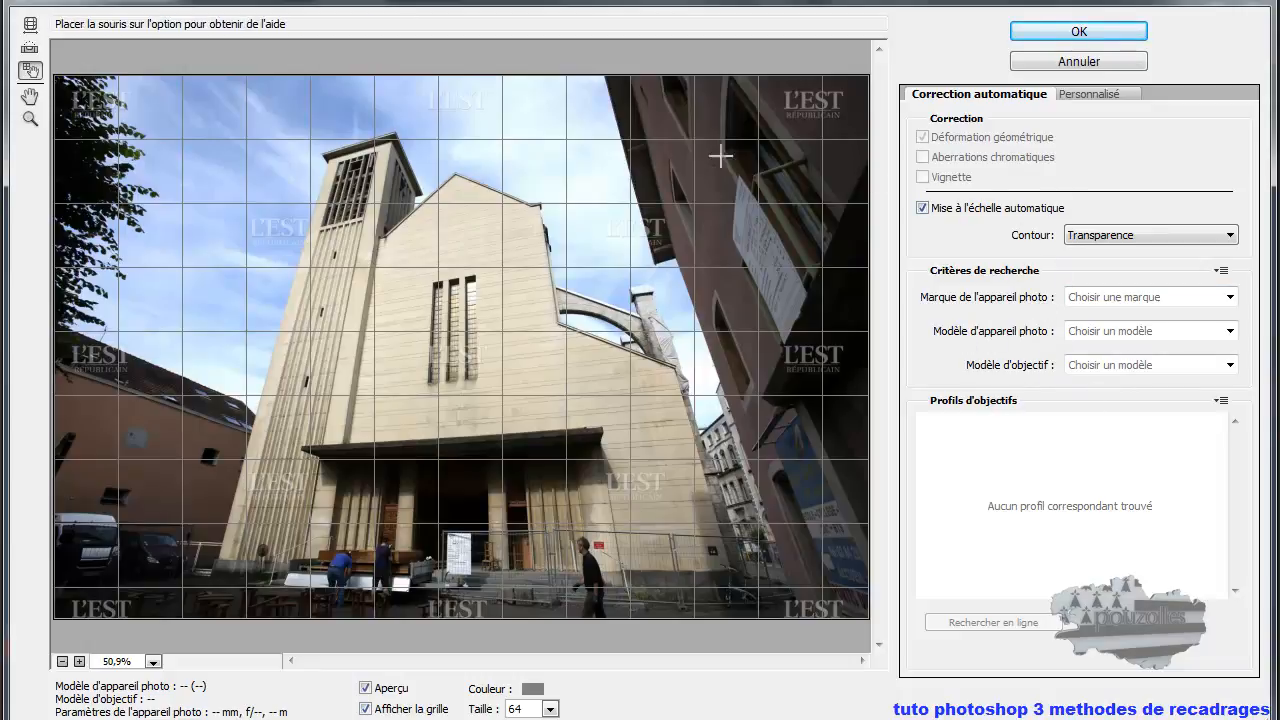
pyautogui.click(31, 25)
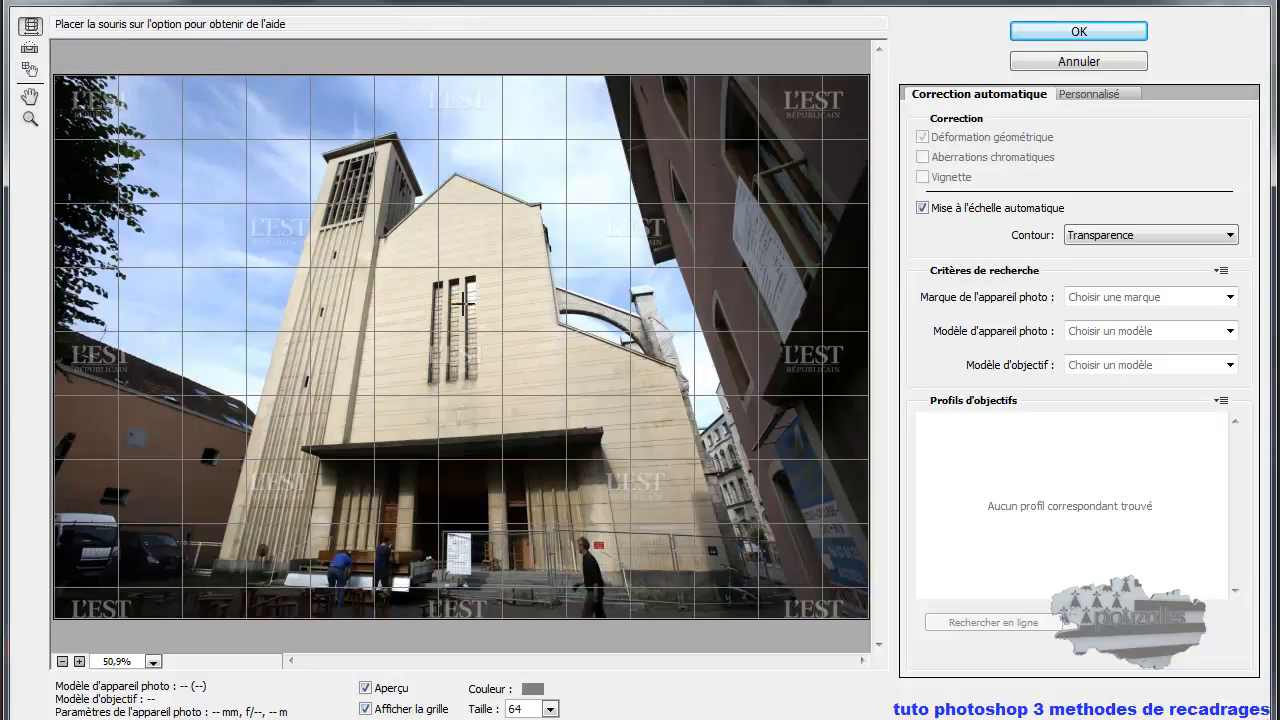
pyautogui.moveTo(463, 300); pyautogui.dragTo(446, 351)
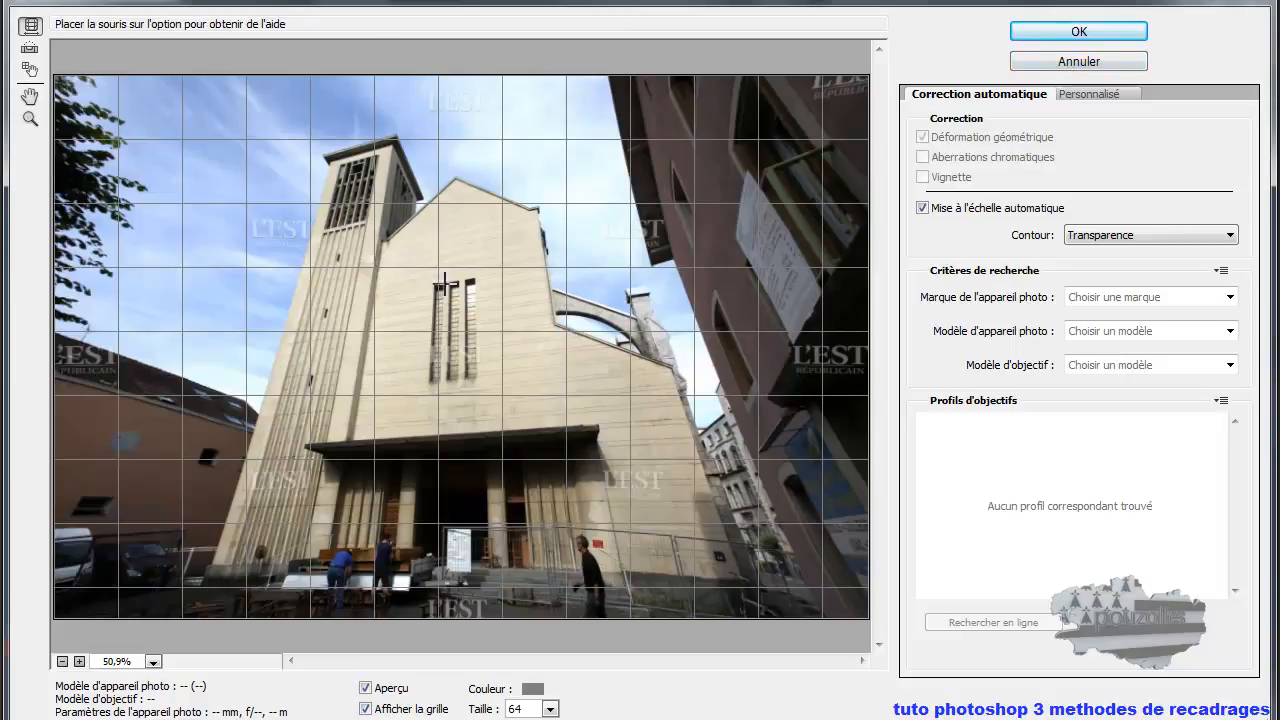
pyautogui.click(1096, 93)
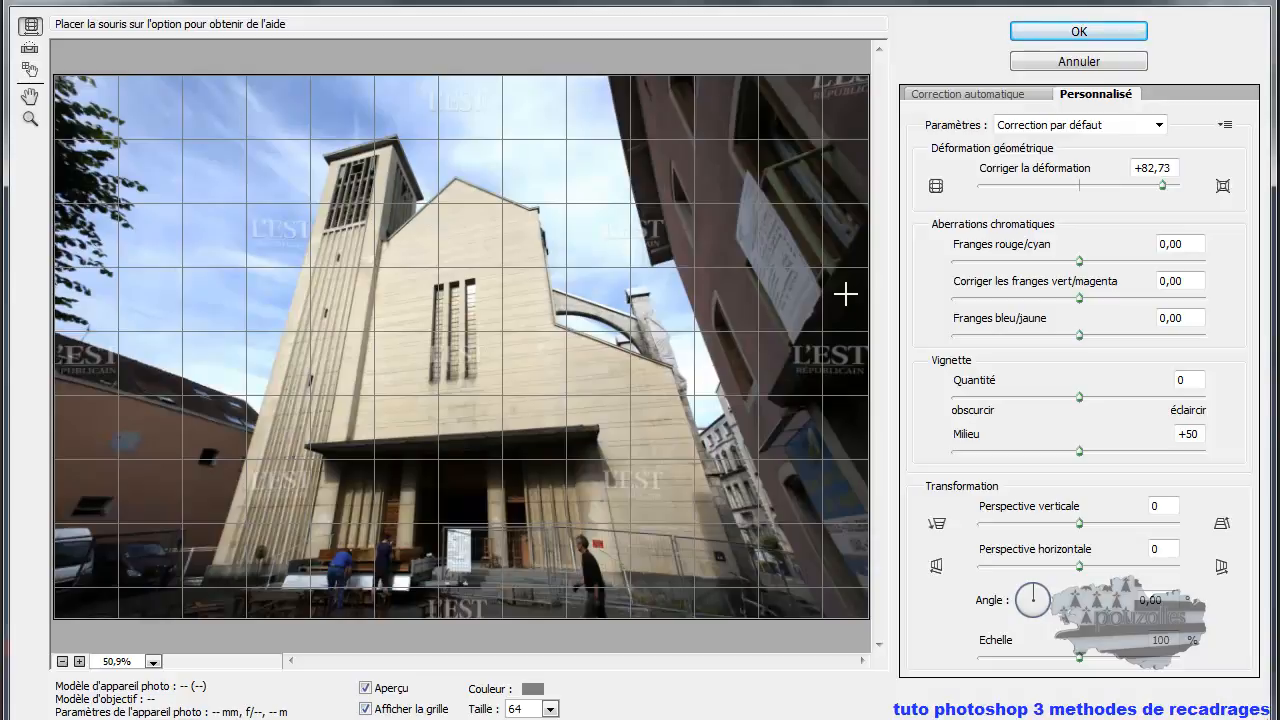
pyautogui.click(1065, 62)
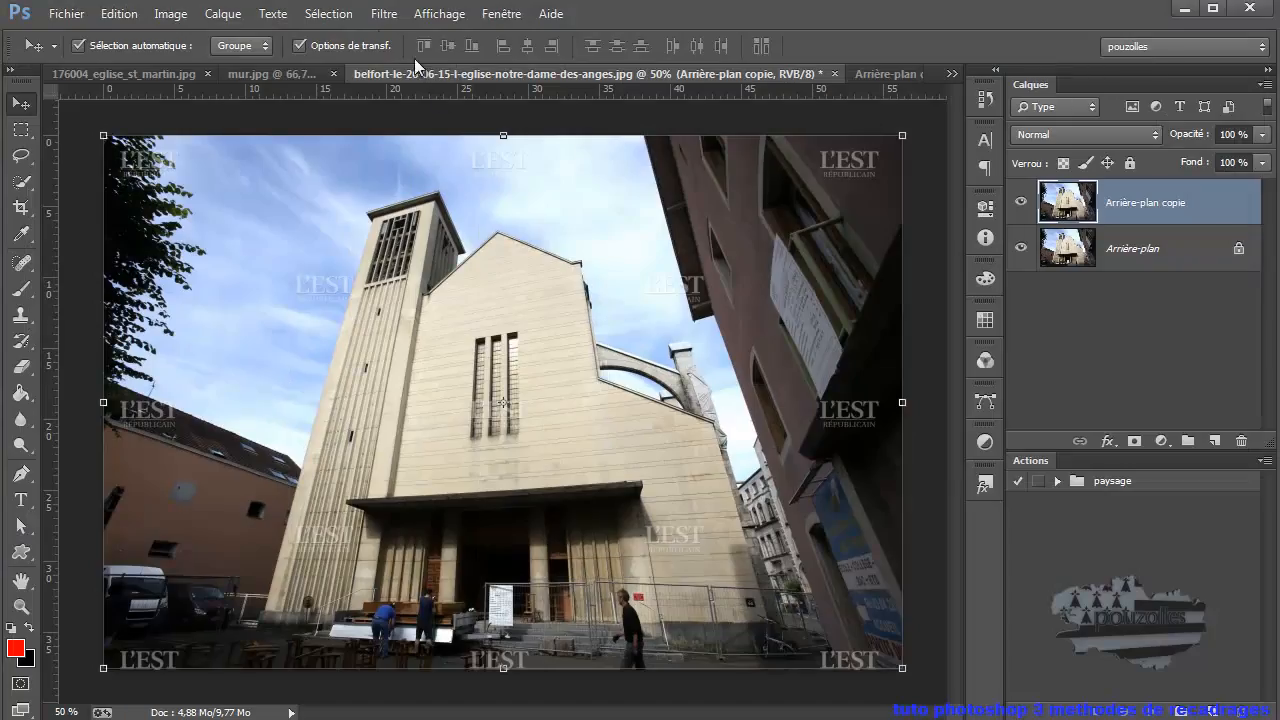
# - Open Lens Correction on the Arrière-plan copie layer, show the custom settings, and activate the Remove Distortion tool
pyautogui.click(384, 14)
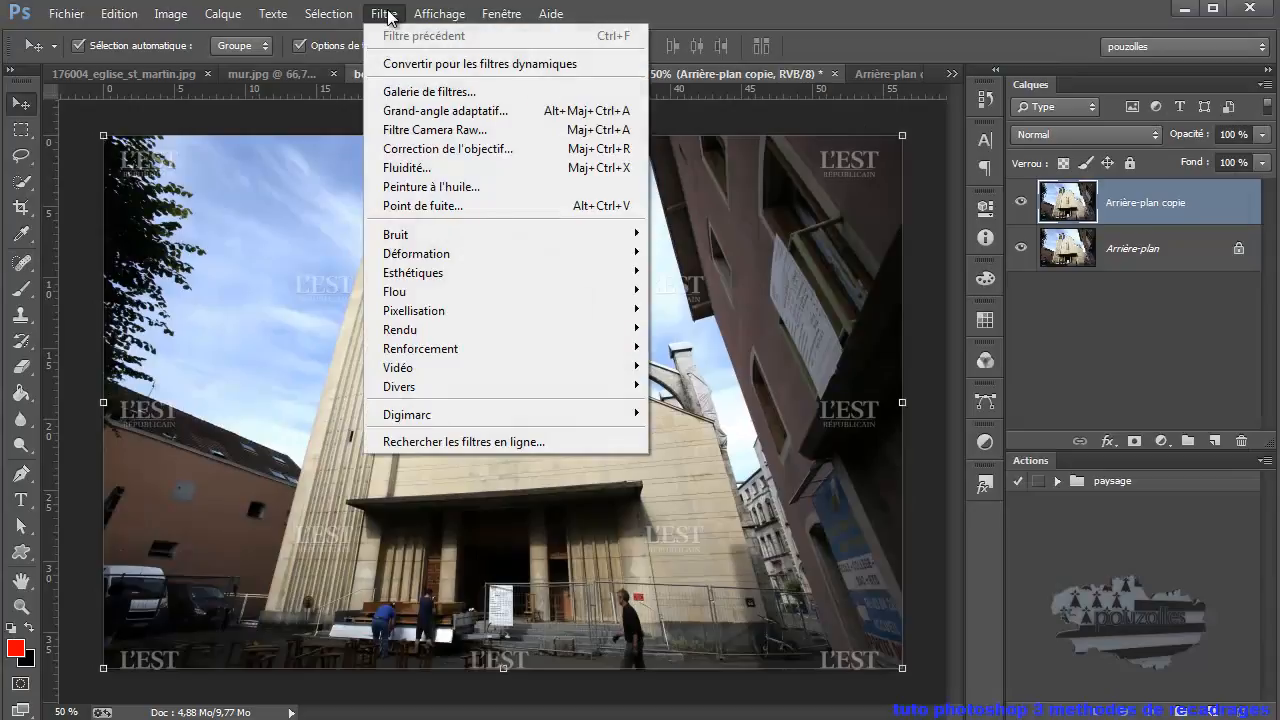
pyautogui.click(418, 149)
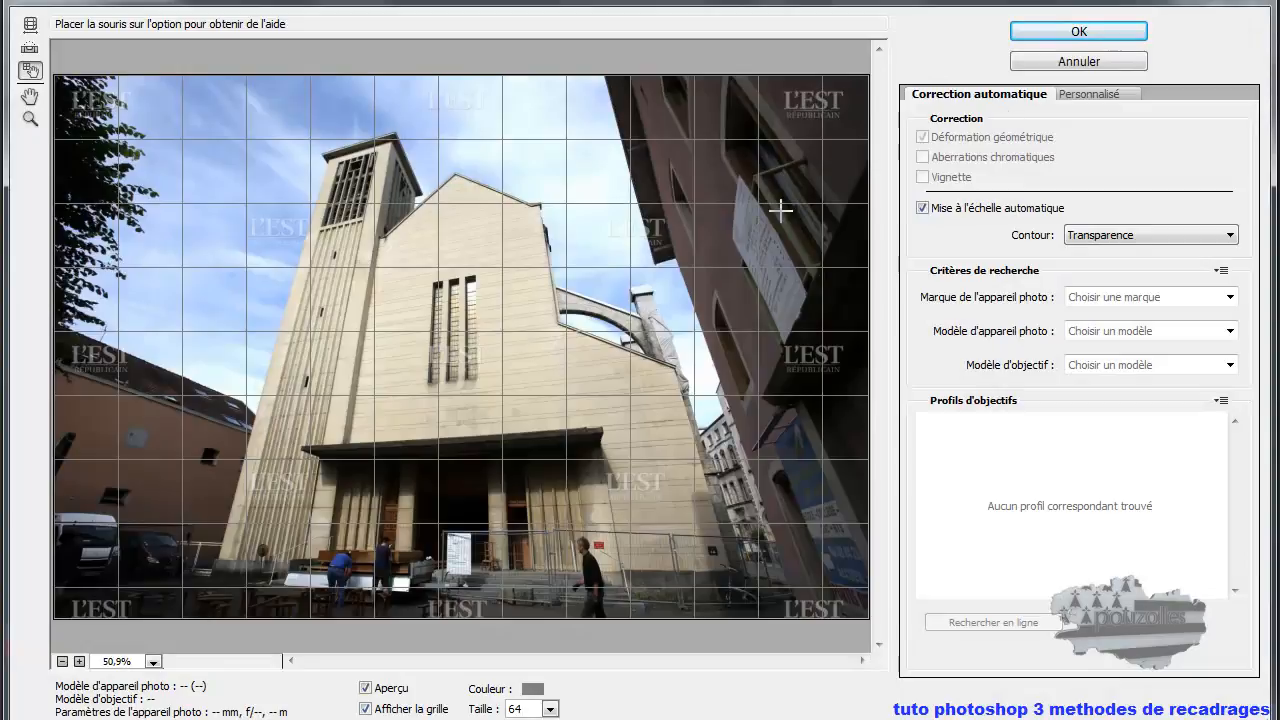
pyautogui.click(1090, 95)
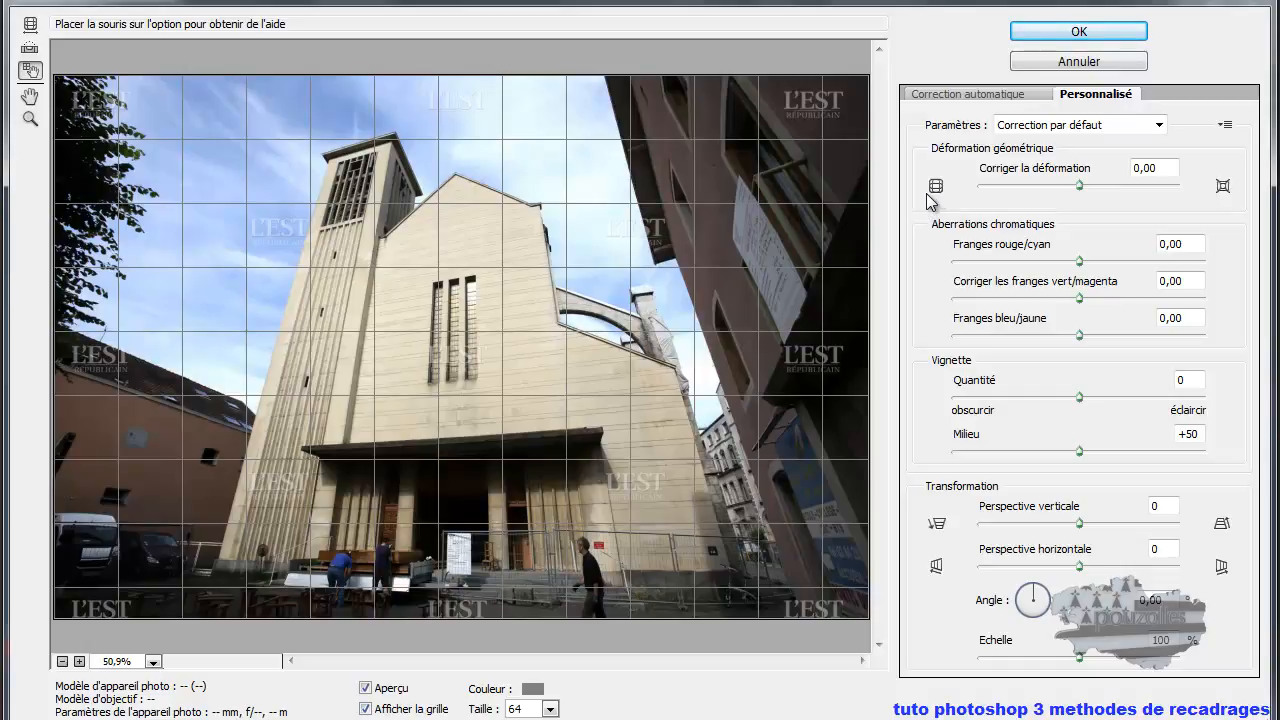
pyautogui.click(997, 95)
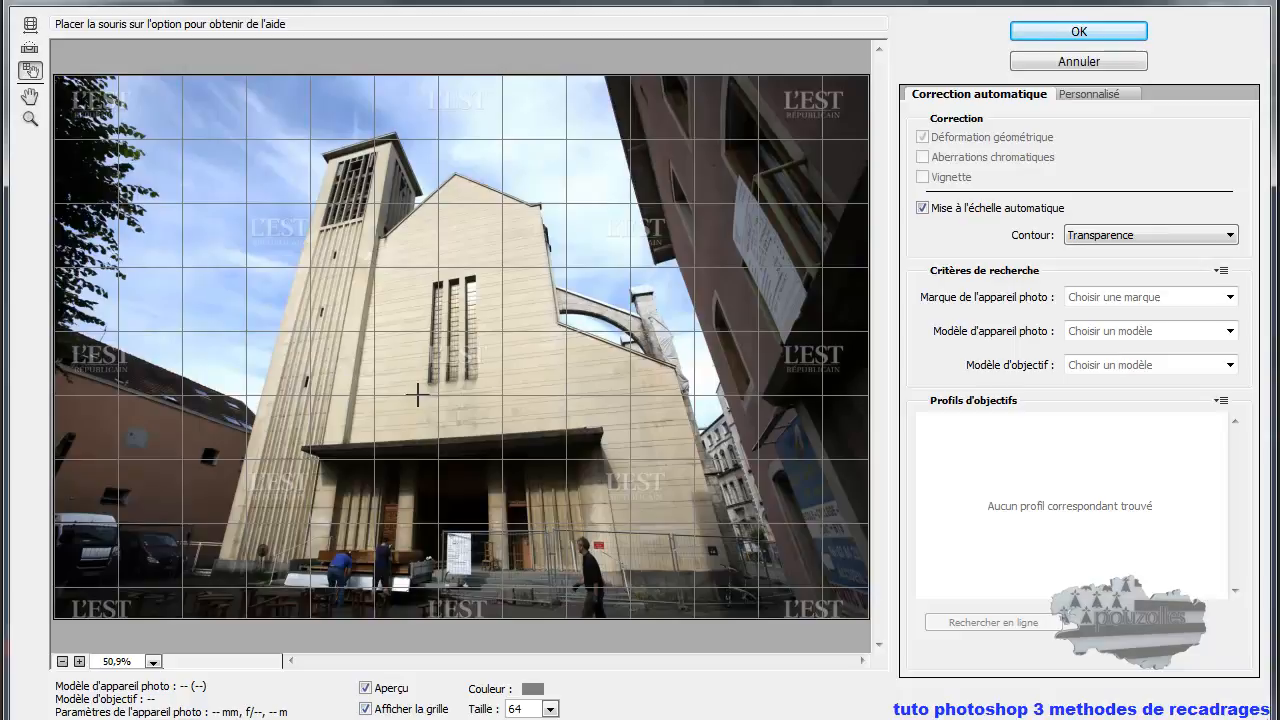
pyautogui.click(1090, 94)
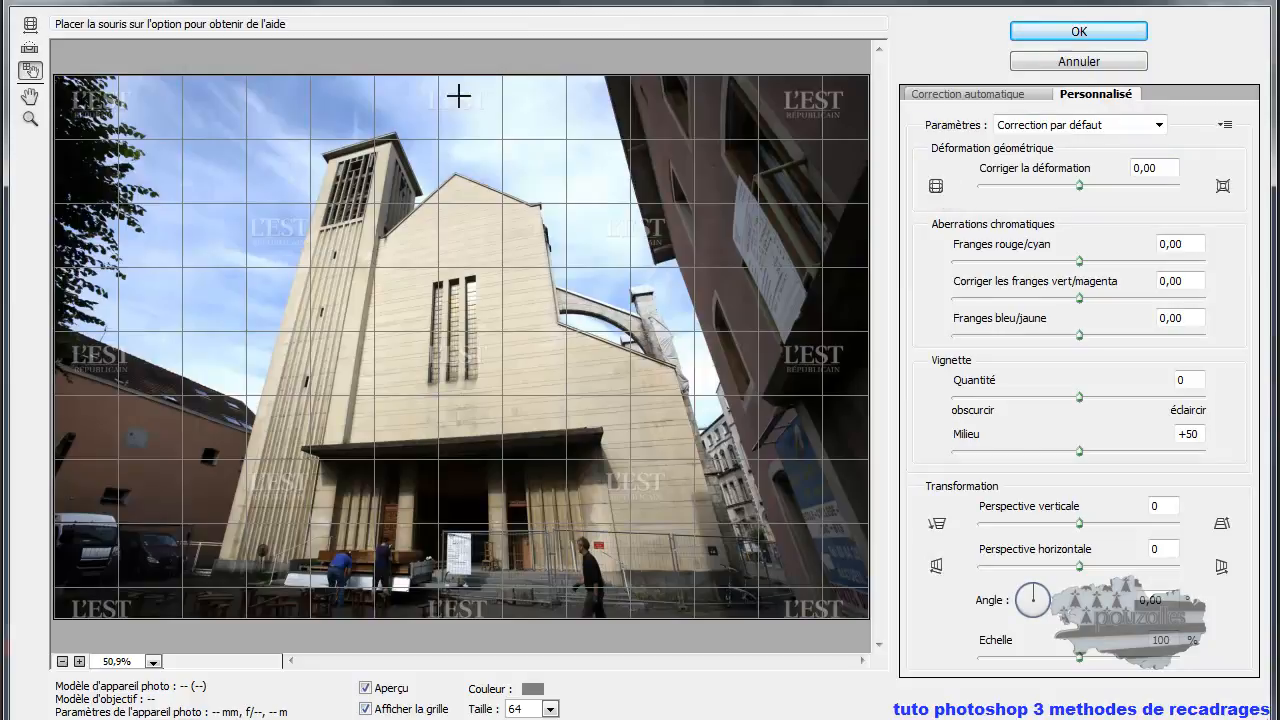
pyautogui.click(31, 26)
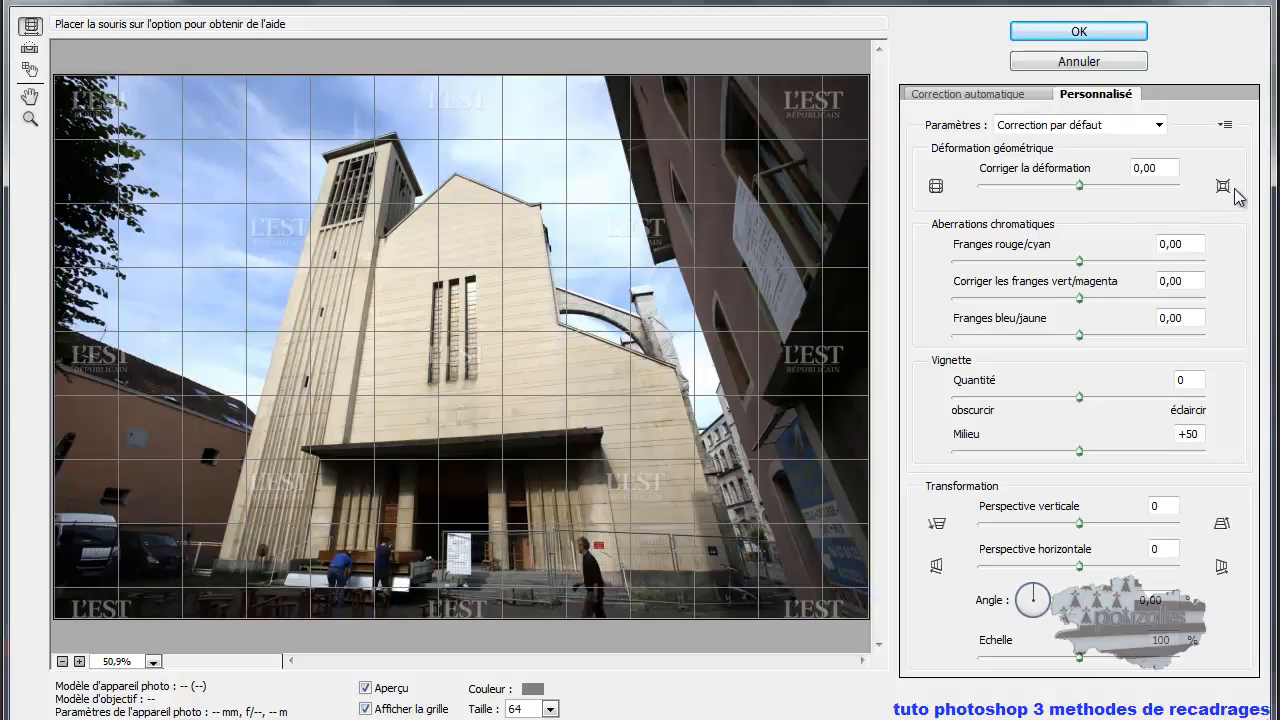
# - Try a distortion of -3 and red/cyan fringe shifts of about -17.46 and +3.17, resetting both settings to 0
pyautogui.moveTo(1080, 186)
pyautogui.mouseDown()
pyautogui.moveTo(1192, 192)
pyautogui.moveTo(1027, 193)
pyautogui.moveTo(1074, 196)
pyautogui.mouseUp()
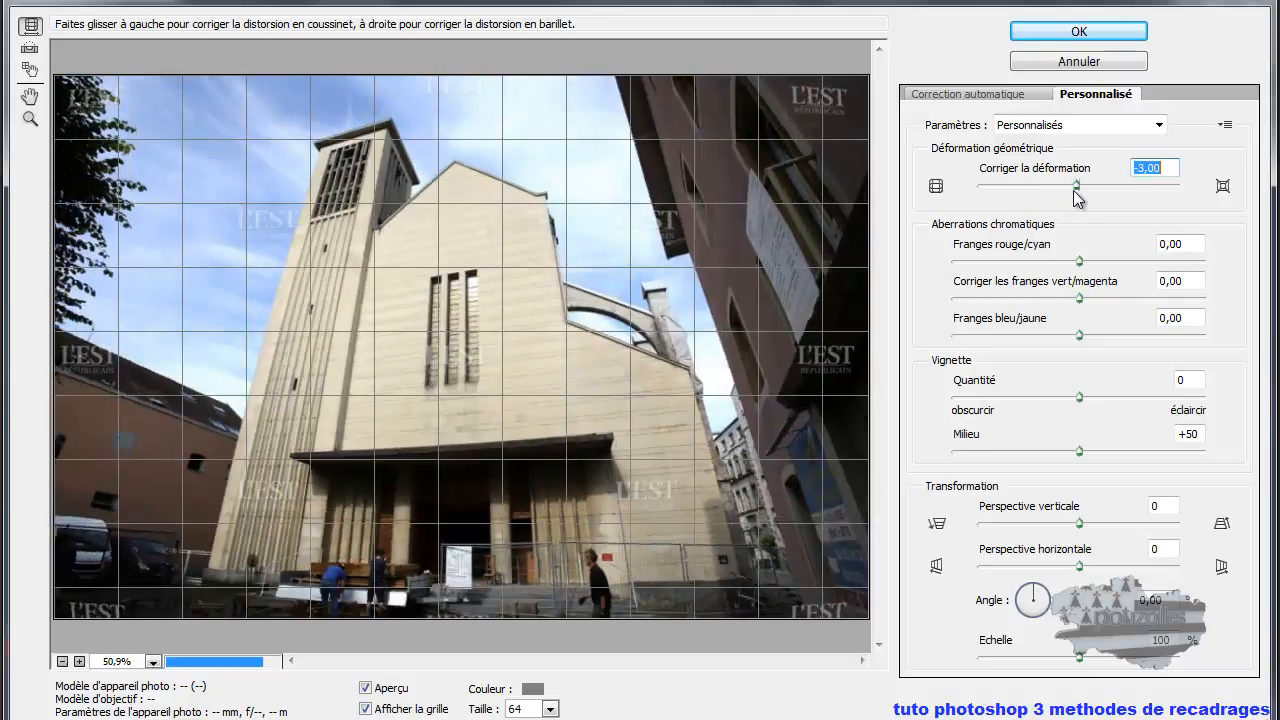
pyautogui.write('0')
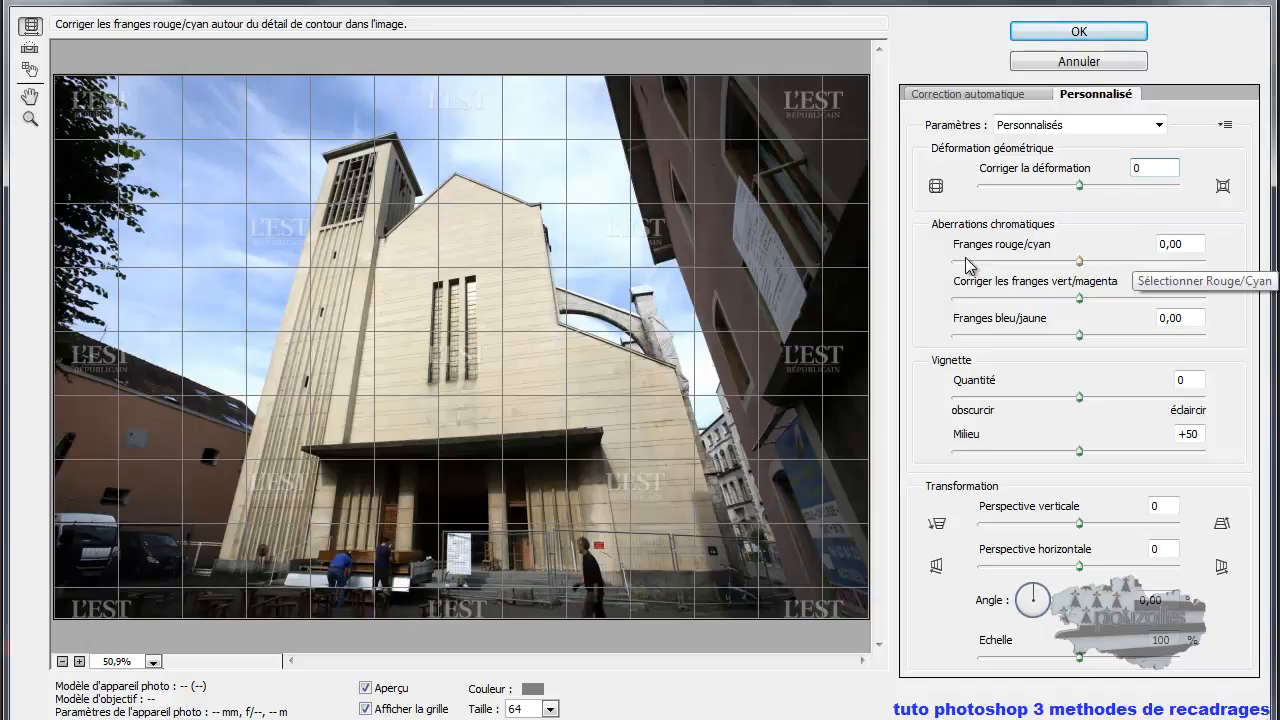
pyautogui.click(1079, 262)
pyautogui.moveTo(1079, 262); pyautogui.dragTo(1057, 268)
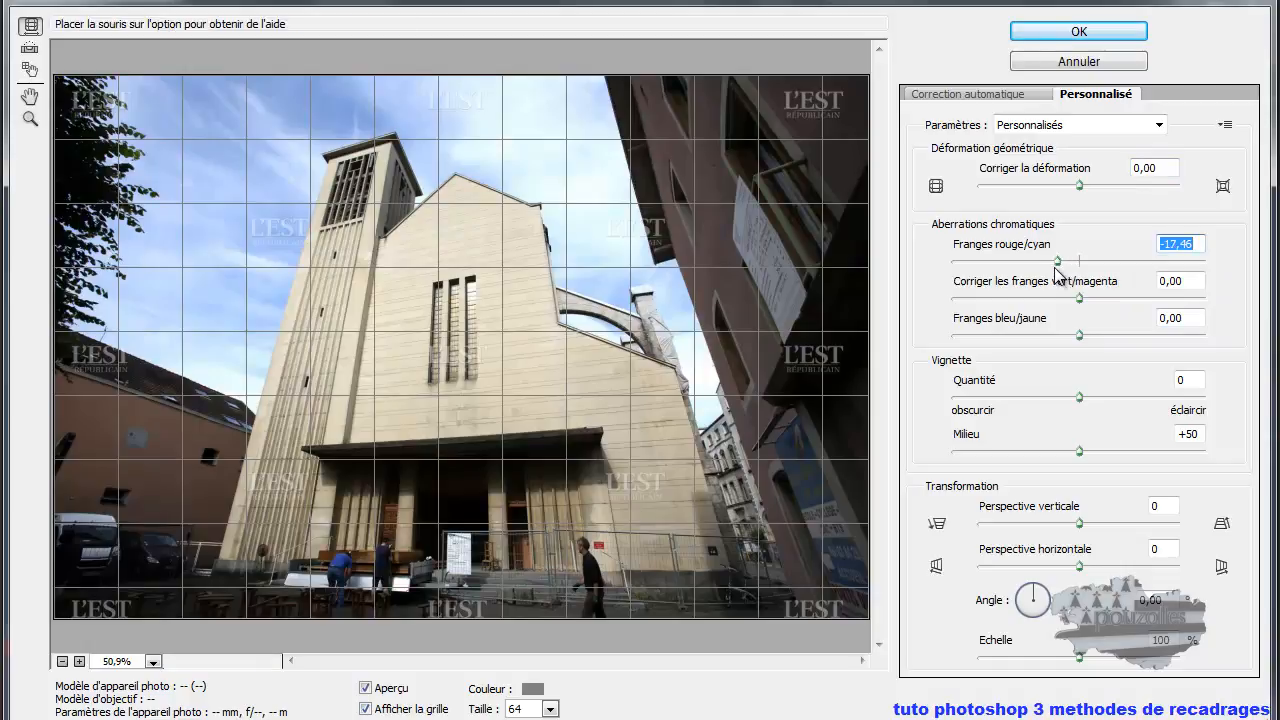
pyautogui.click(1058, 263)
pyautogui.moveTo(1058, 263); pyautogui.dragTo(1090, 267)
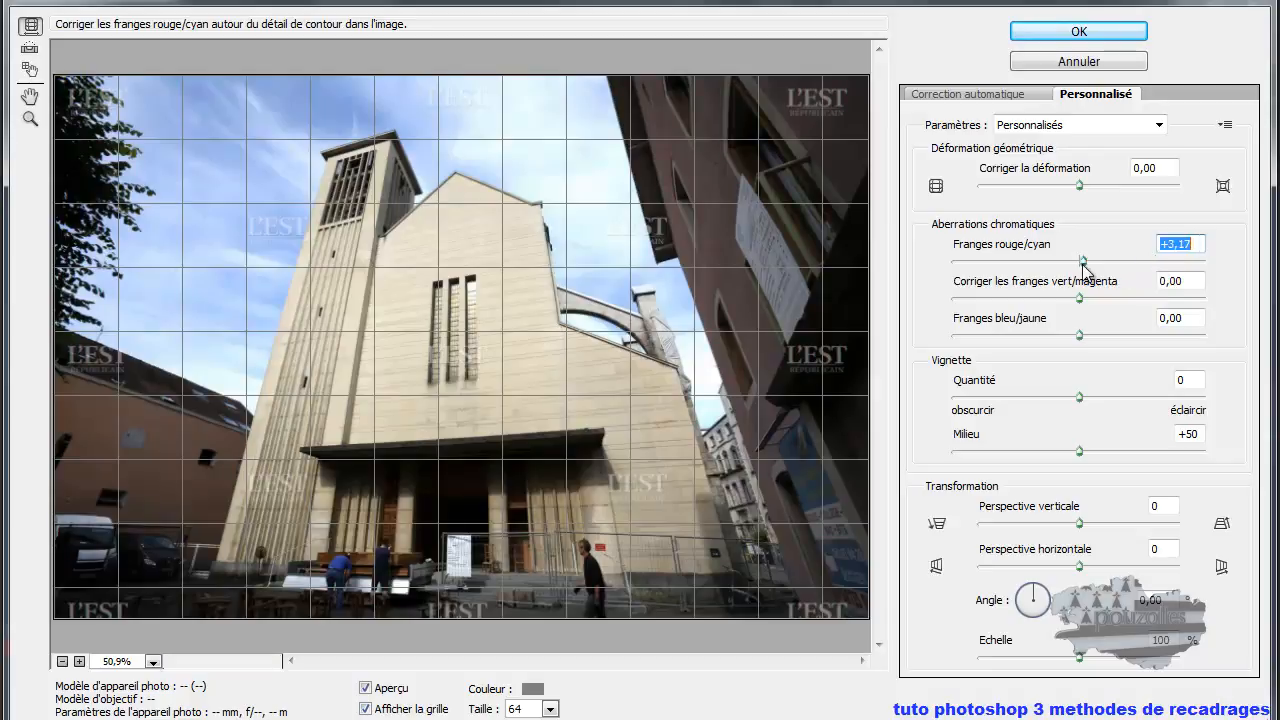
pyautogui.write('0')
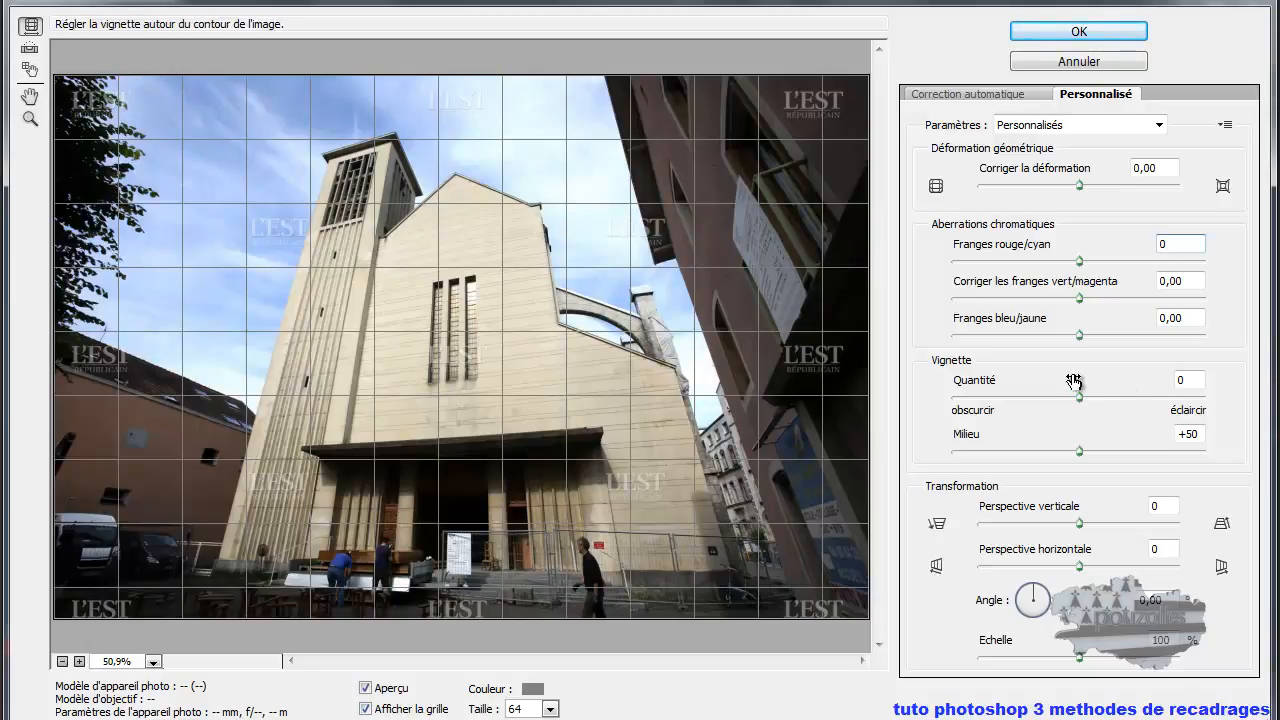
# - Try vignette amounts of -100 and about +25, and reset the amount to 0
pyautogui.moveTo(1084, 398); pyautogui.dragTo(953, 404)
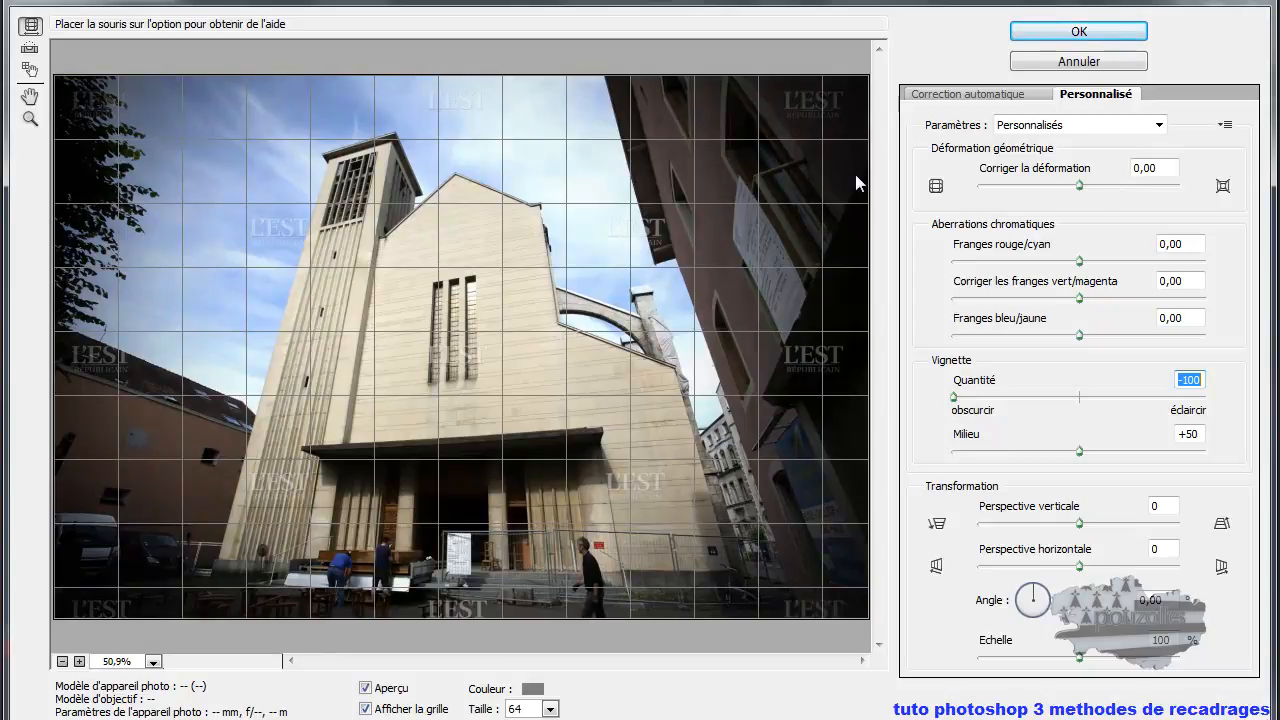
pyautogui.moveTo(955, 398); pyautogui.dragTo(1113, 410)
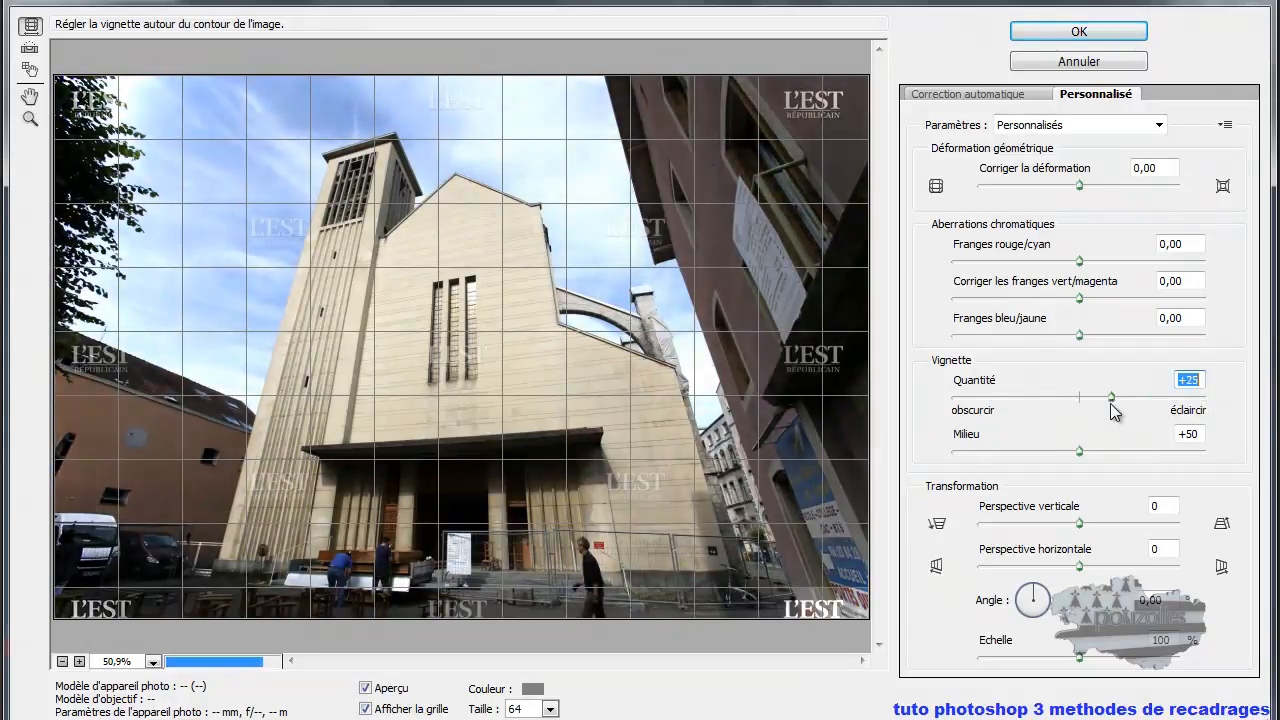
pyautogui.write('0')
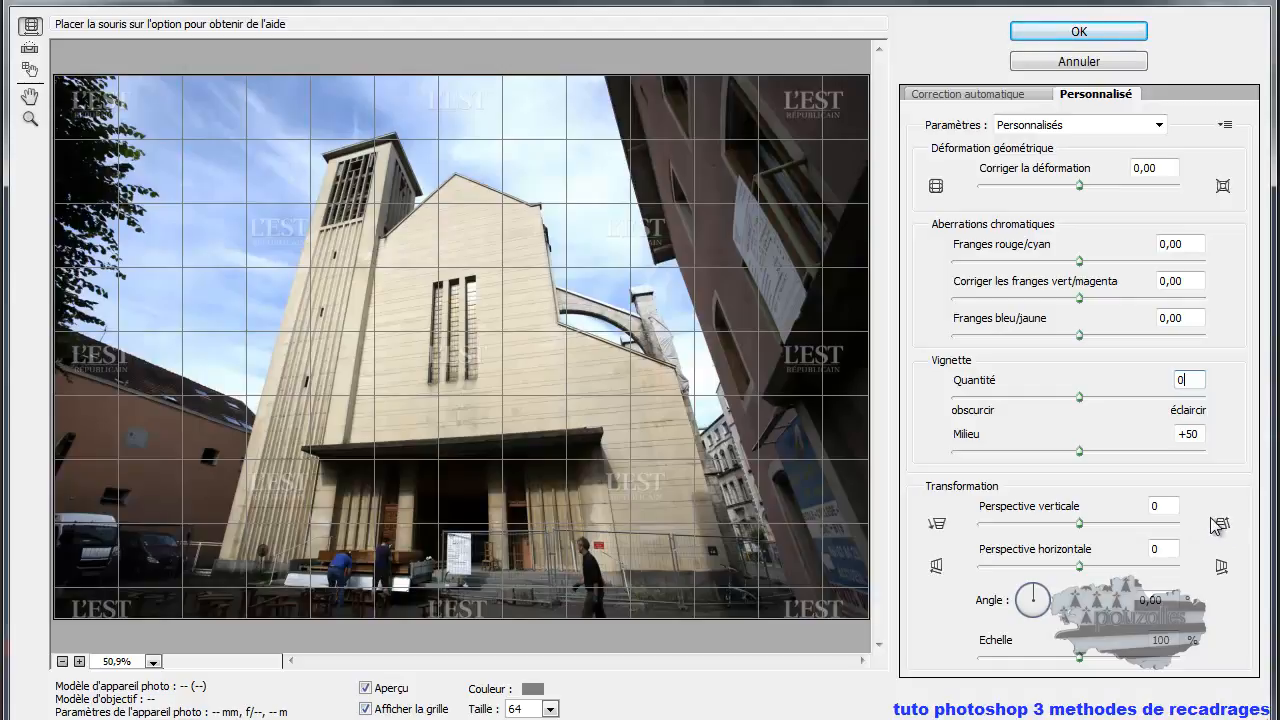
# - Set the vertical perspective to -64, and try horizontal perspectives of about -17 and +50 before resetting that value to 0
pyautogui.click(1080, 524)
pyautogui.moveTo(1080, 527); pyautogui.dragTo(1015, 525)
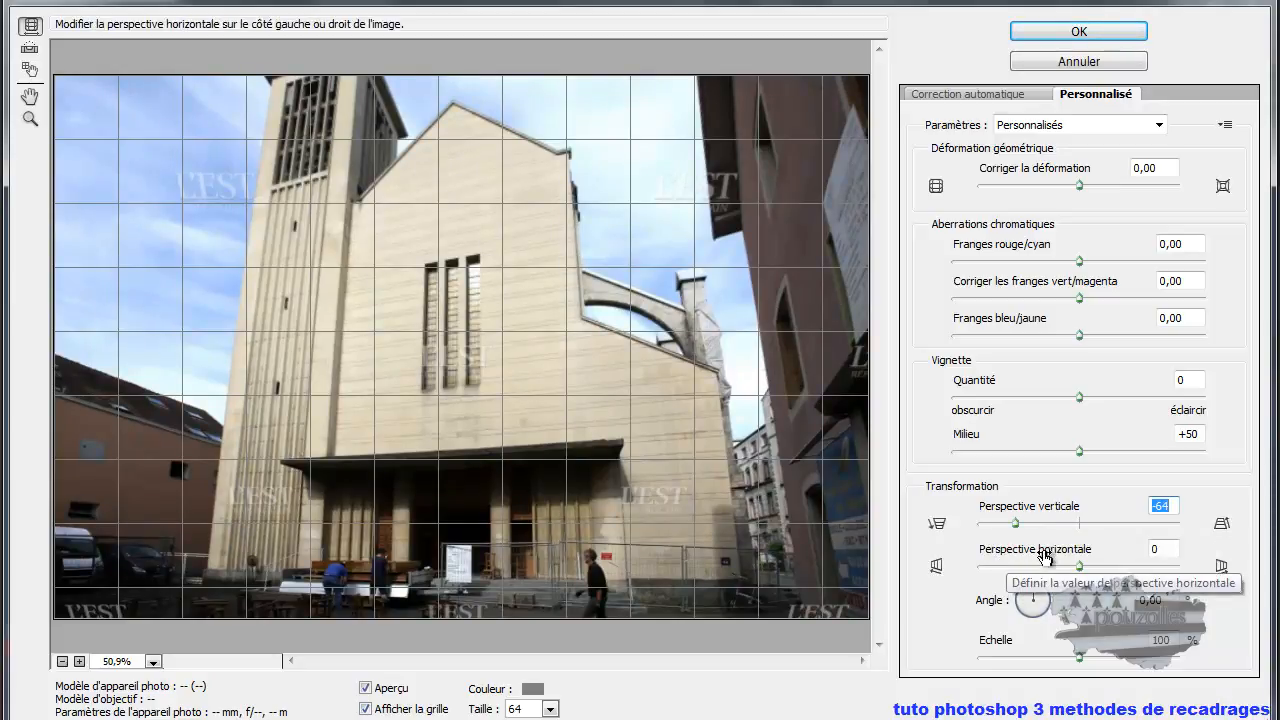
pyautogui.moveTo(1080, 567); pyautogui.dragTo(1063, 569)
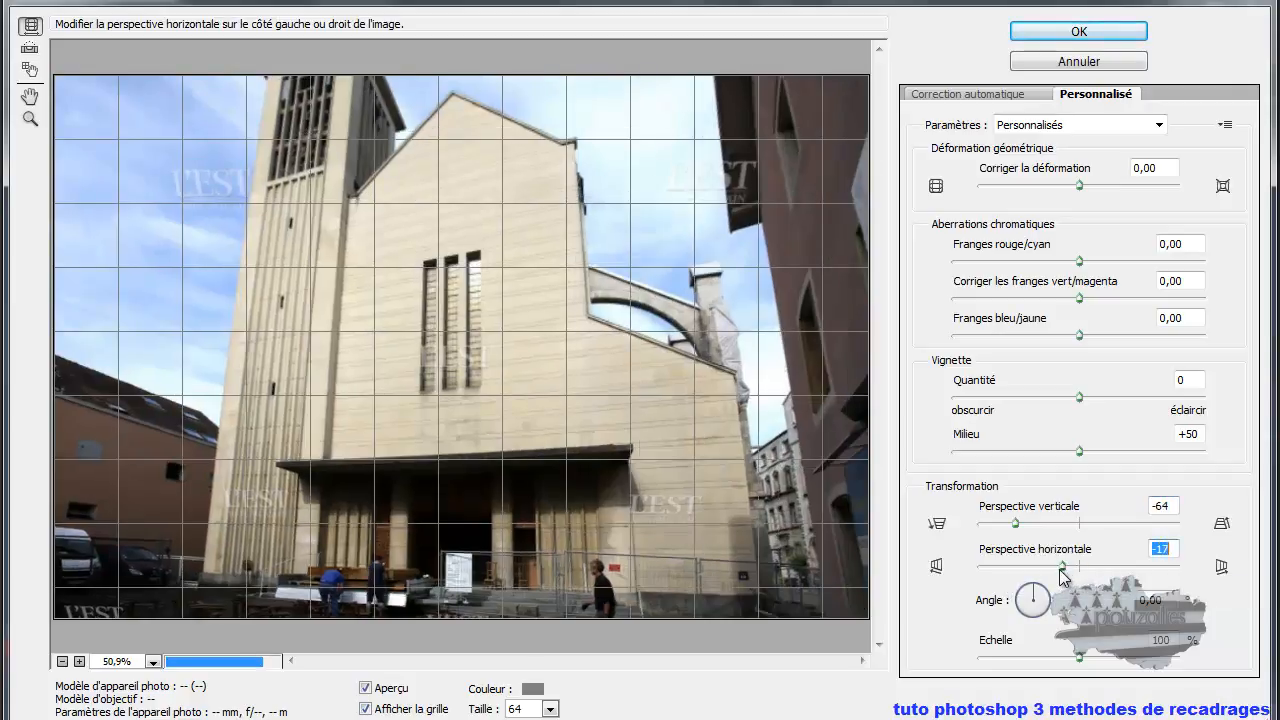
pyautogui.moveTo(1076, 572); pyautogui.dragTo(1132, 572)
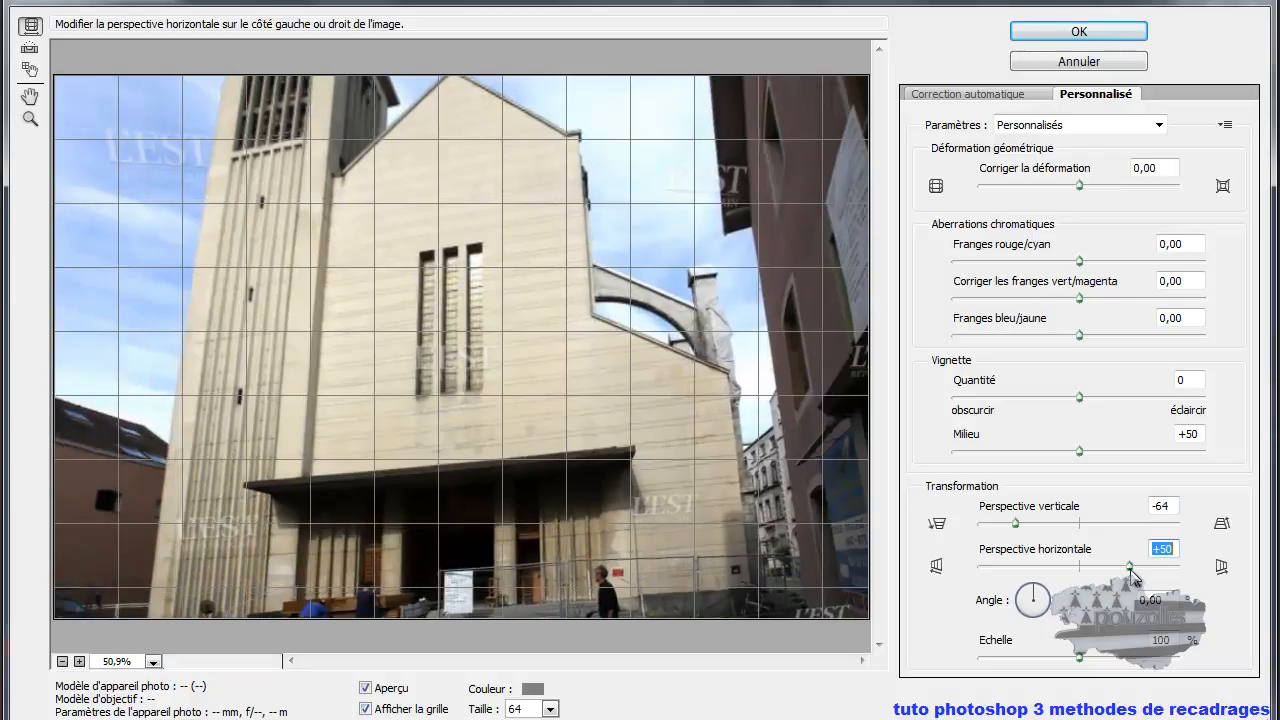
pyautogui.write('0')
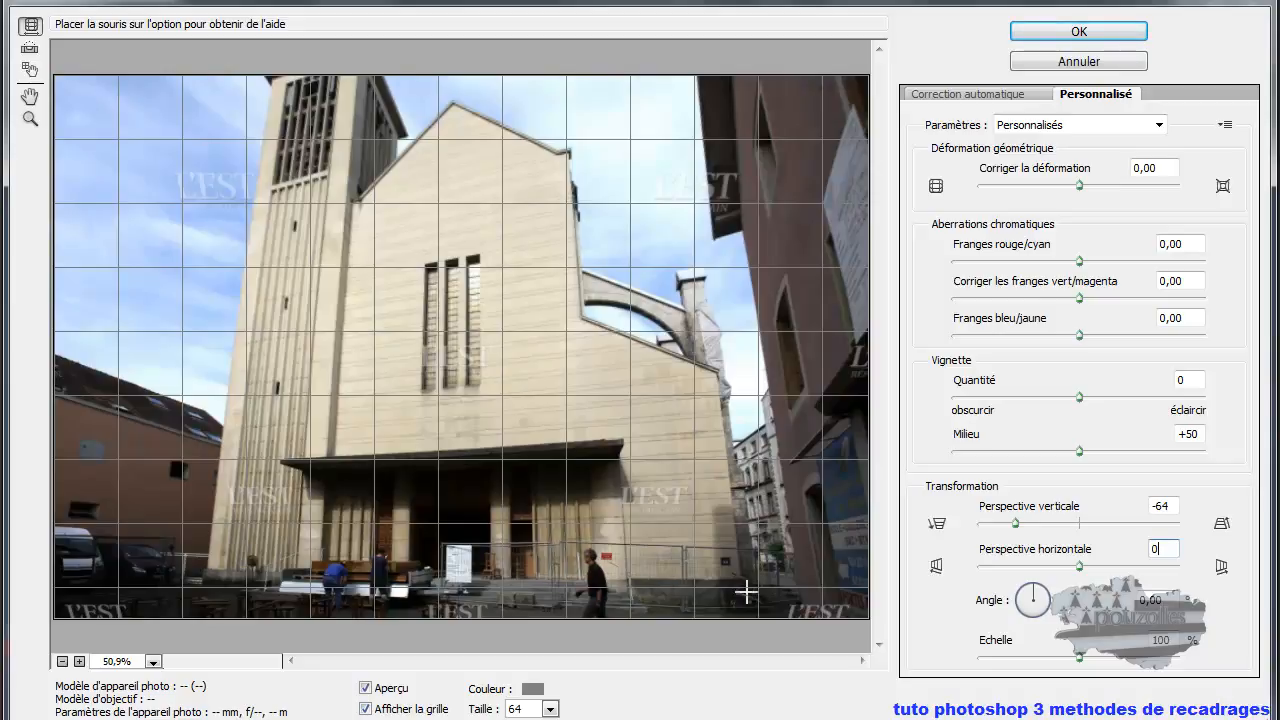
# - Set the correction angle to 0.38° and try image scales of 56% and 50%
pyautogui.moveTo(1032, 589); pyautogui.dragTo(1040, 310)
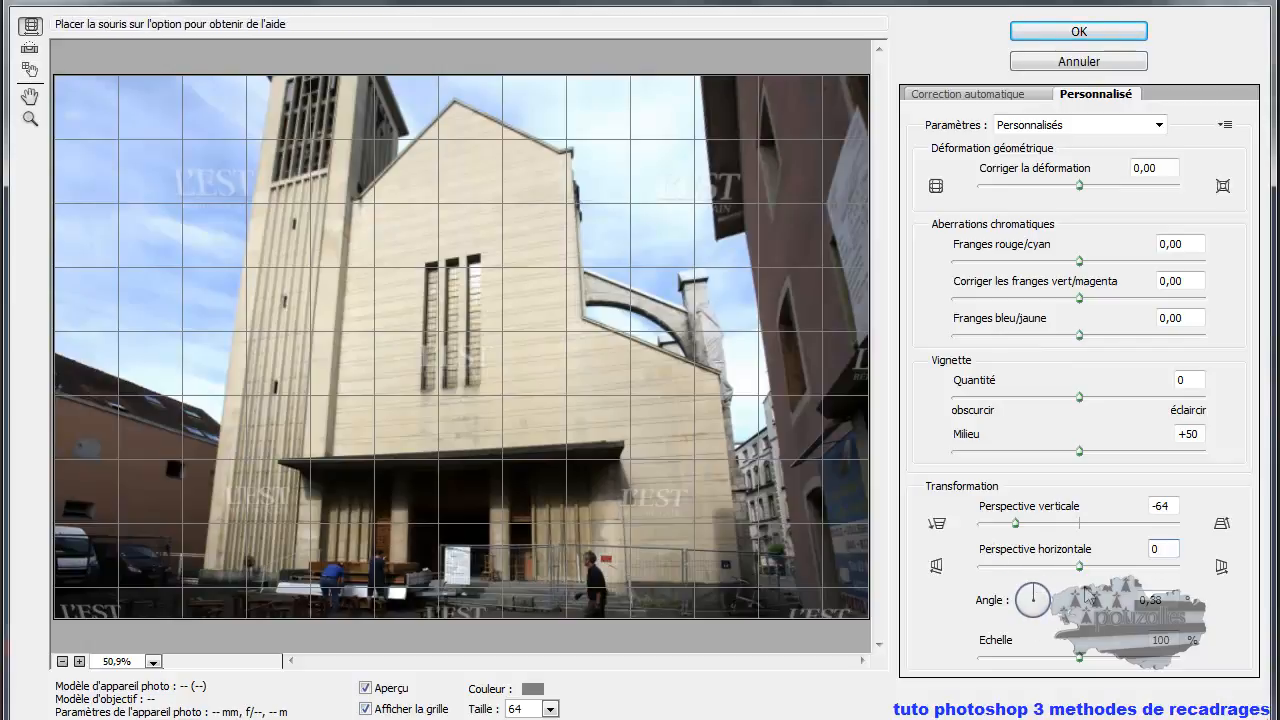
pyautogui.click(1080, 658)
pyautogui.moveTo(1080, 660); pyautogui.dragTo(993, 670)
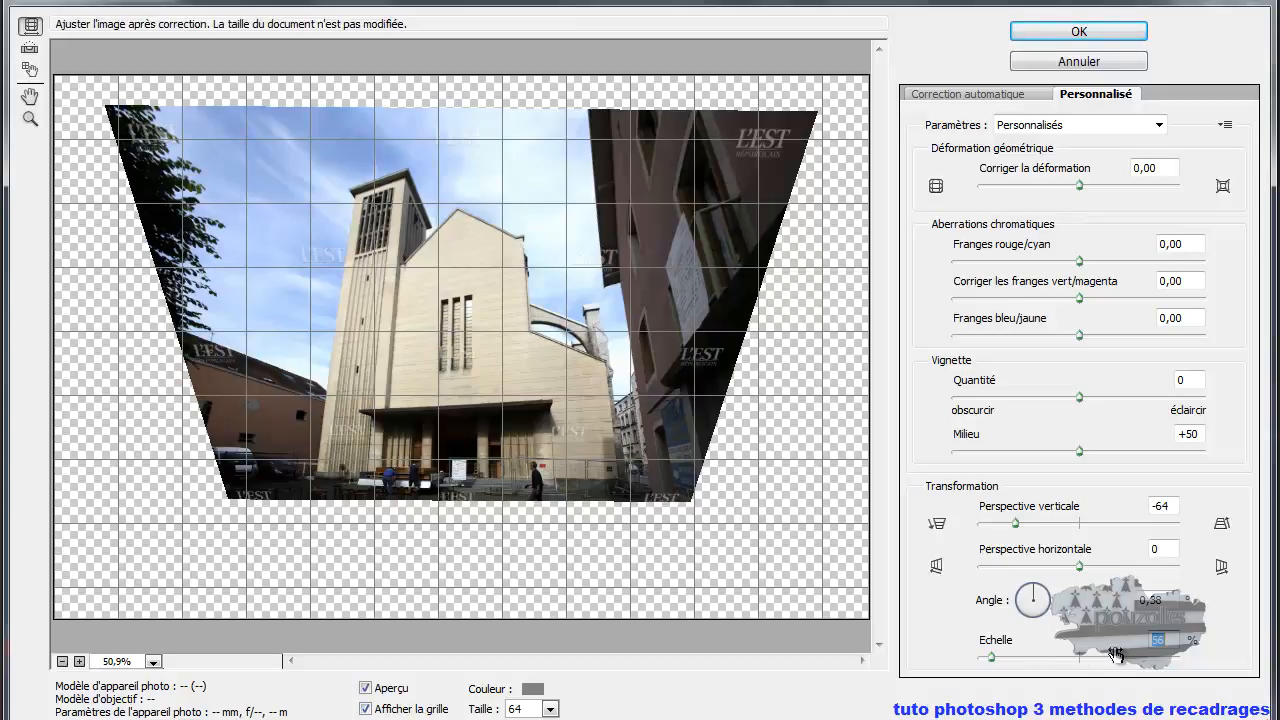
pyautogui.write('50')
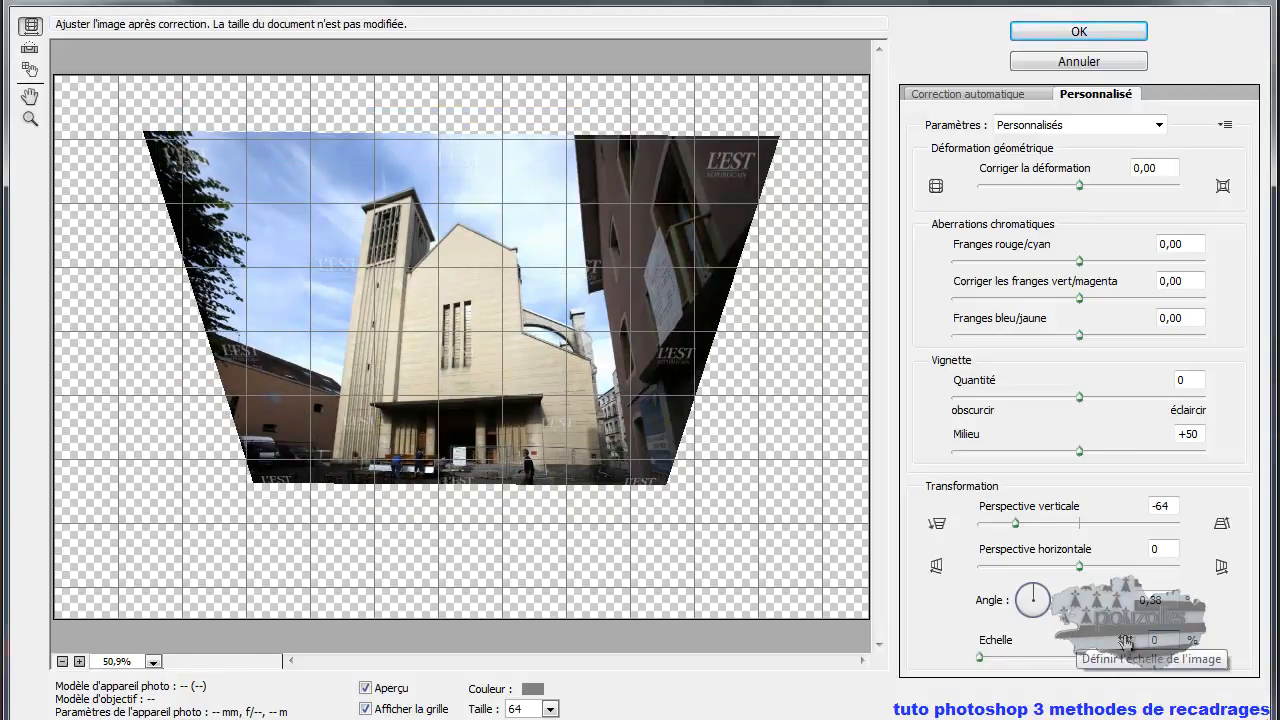
pyautogui.moveTo(980, 658); pyautogui.dragTo(1041, 666)
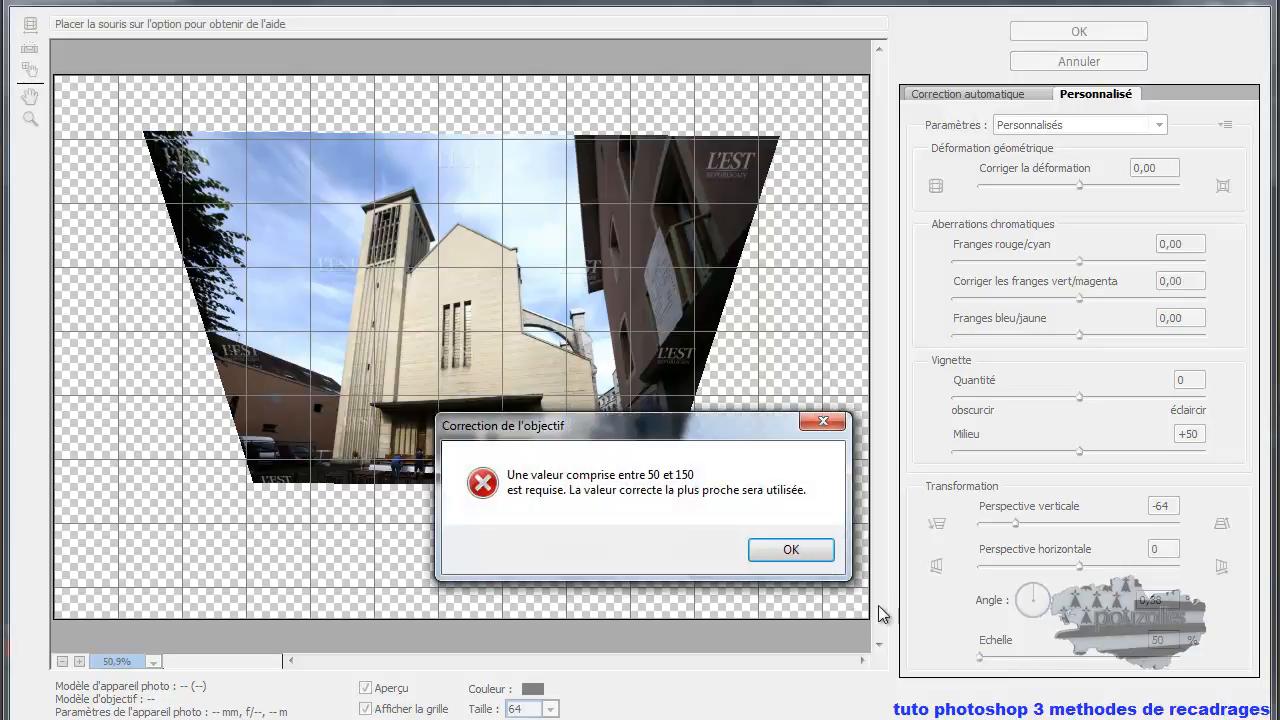
pyautogui.click(789, 549)
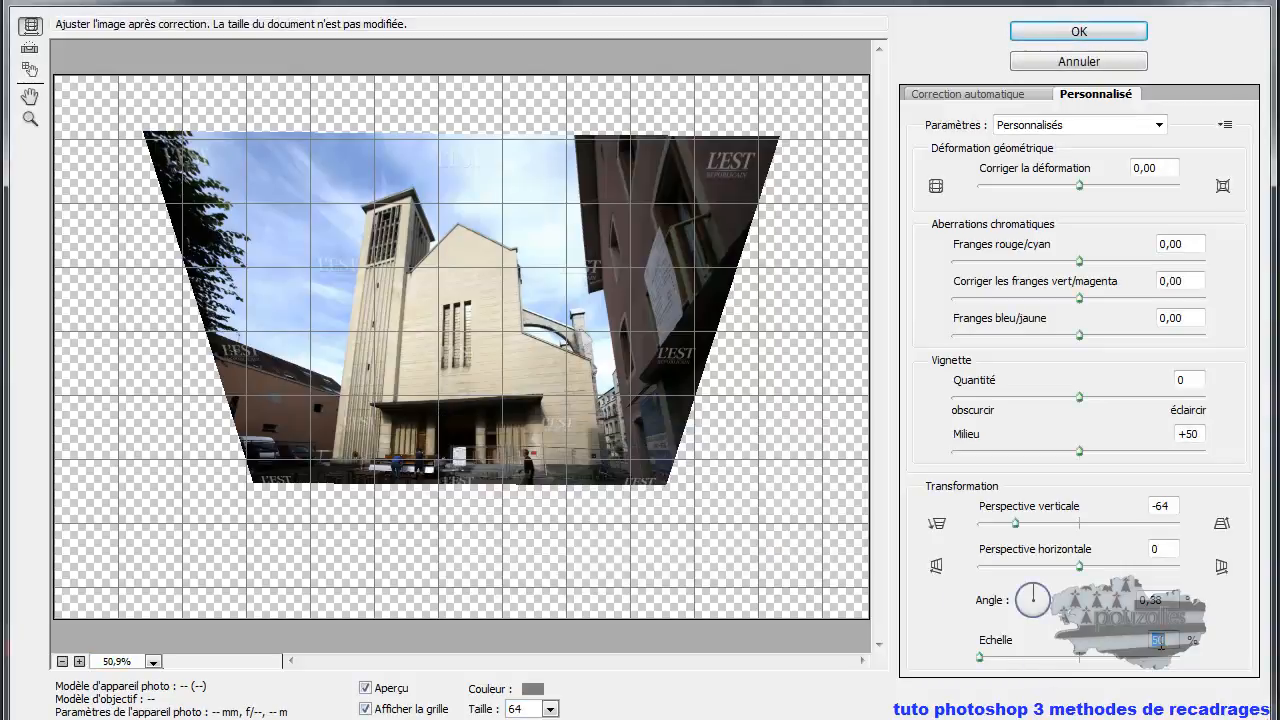
pyautogui.click(1108, 640)
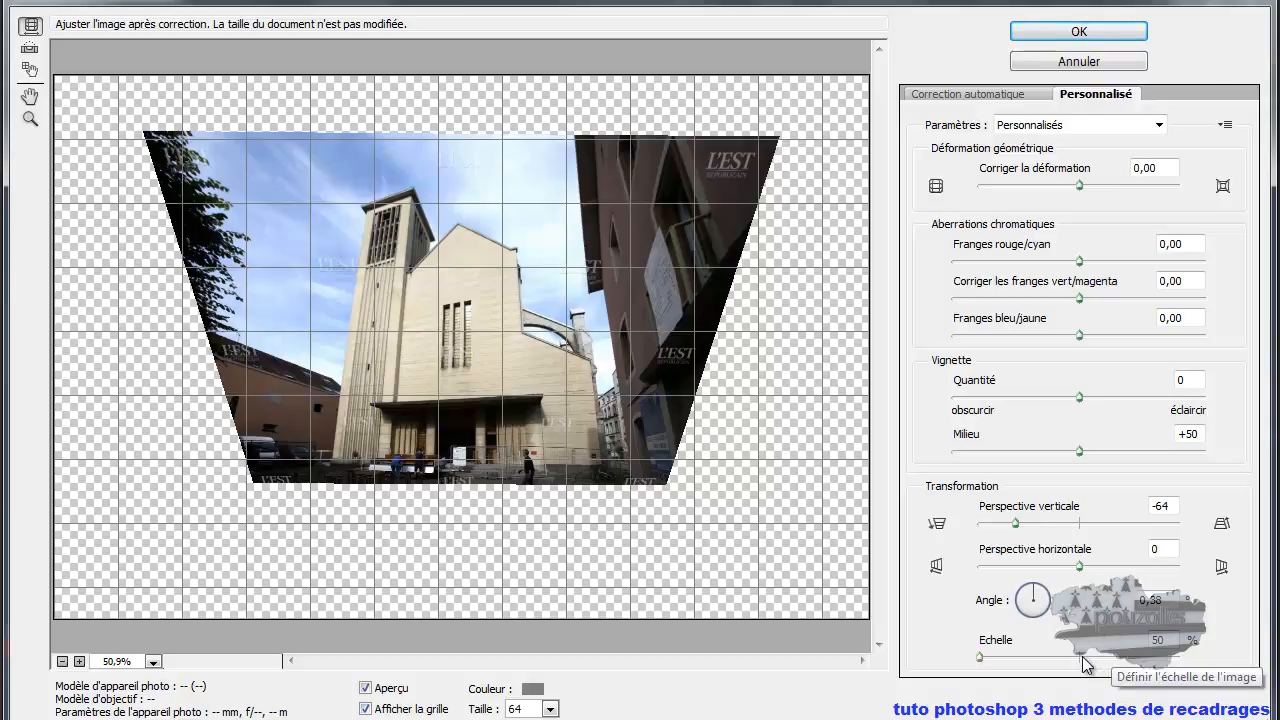
# - Set the image scale to 101% and apply the Lens Correction to the church layer
pyautogui.click(1084, 657)
pyautogui.moveTo(1080, 657)
pyautogui.mouseDown()
pyautogui.moveTo(1067, 659)
pyautogui.moveTo(1081, 668)
pyautogui.mouseUp()
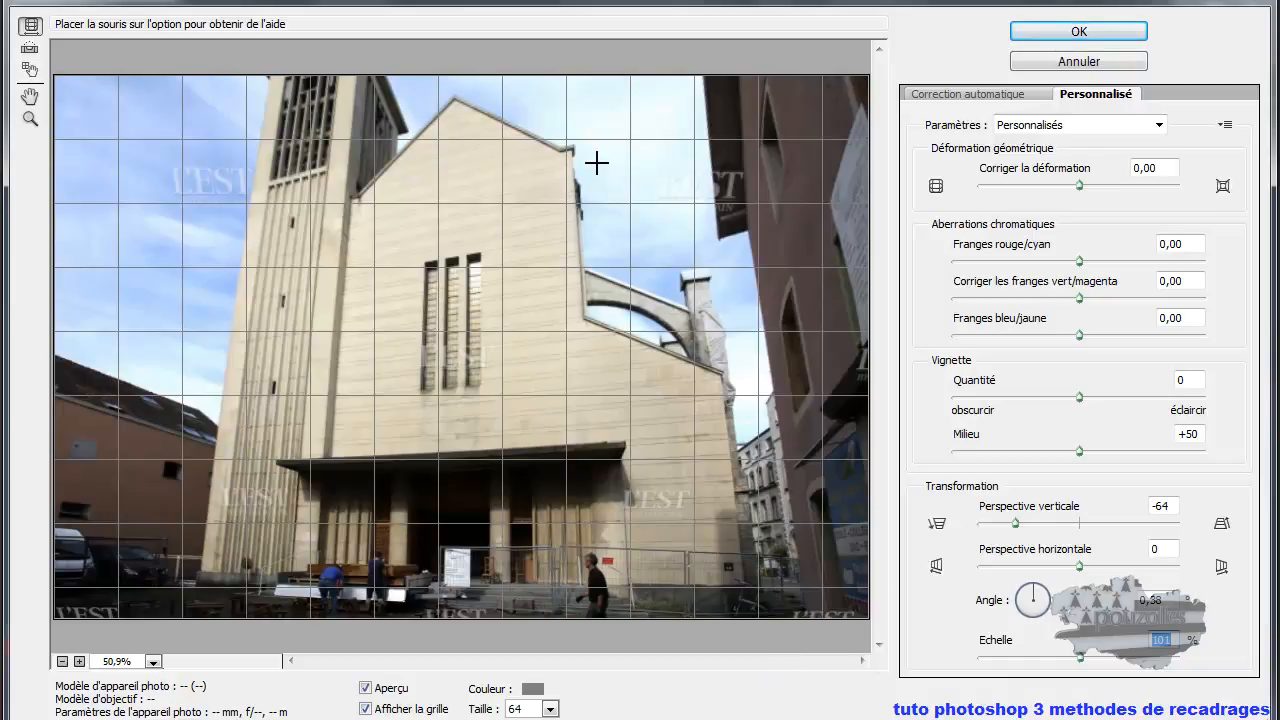
pyautogui.click(1077, 32)
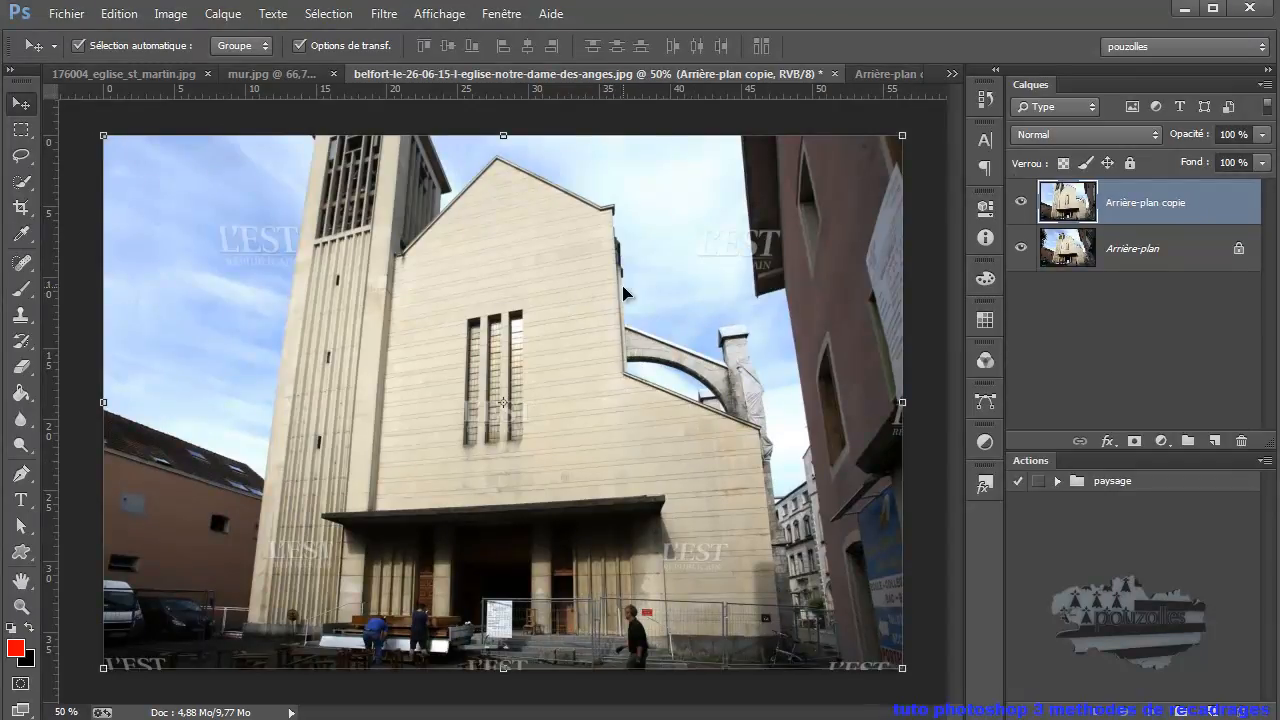
# - Undo the applied Lens Correction and convert the Arrière-plan copie layer to a smart object
pyautogui.click(126, 15)
pyautogui.click(129, 37)
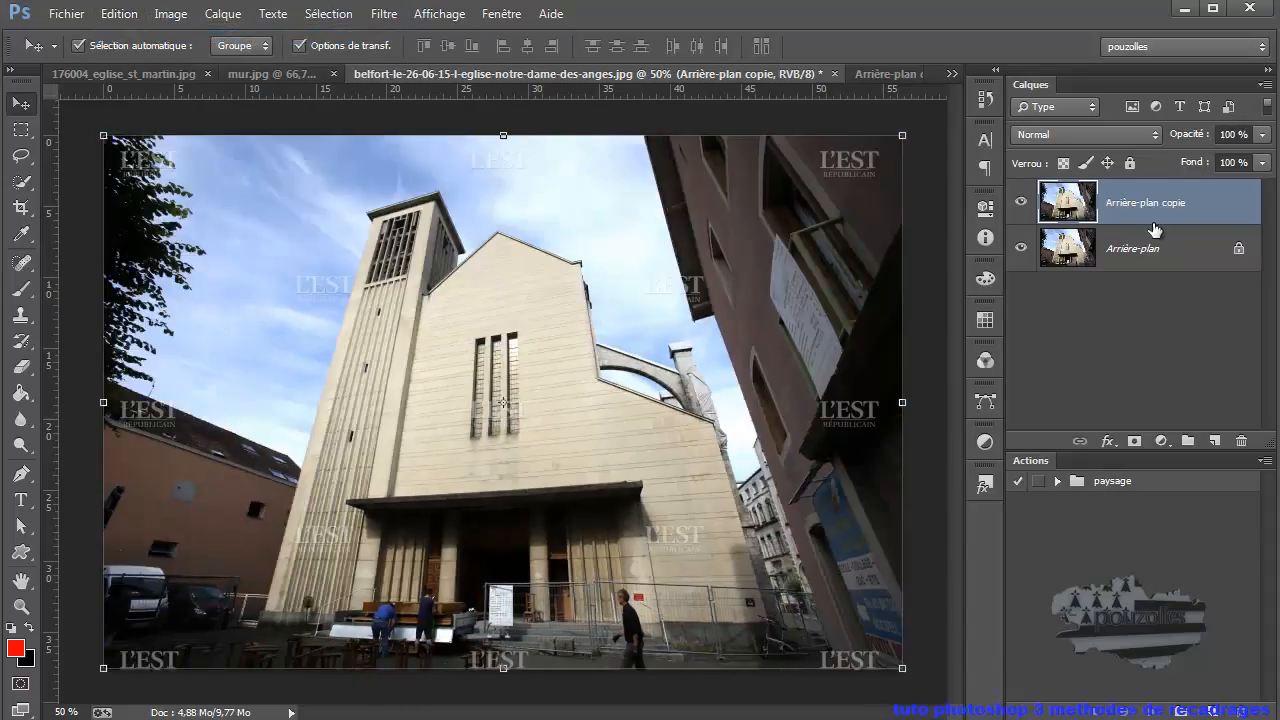
pyautogui.rightClick(1149, 216)
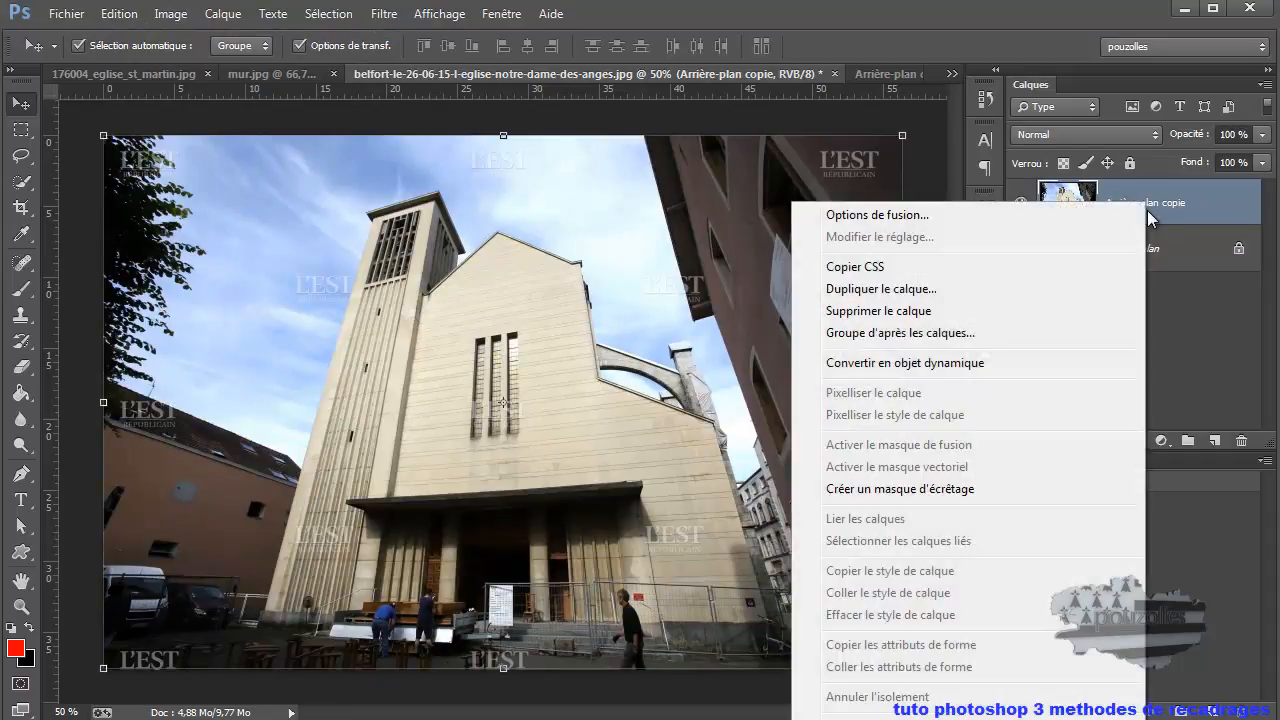
pyautogui.click(929, 363)
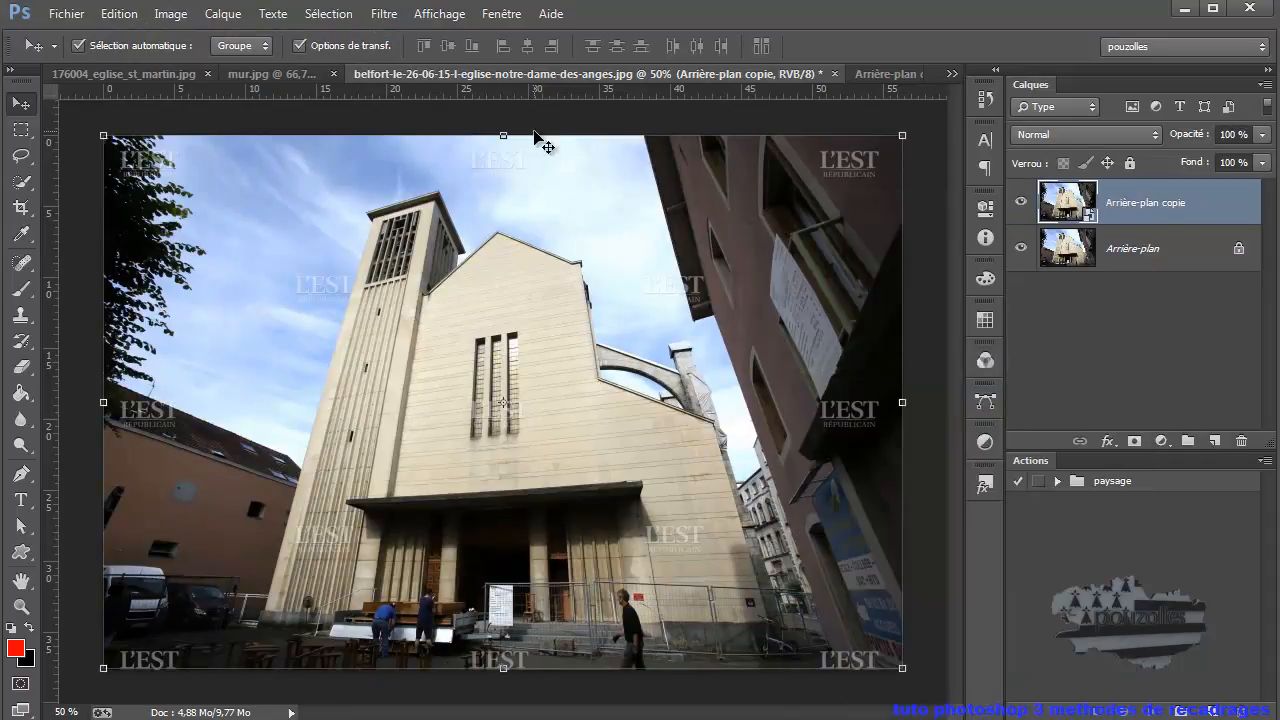
pyautogui.click(316, 14)
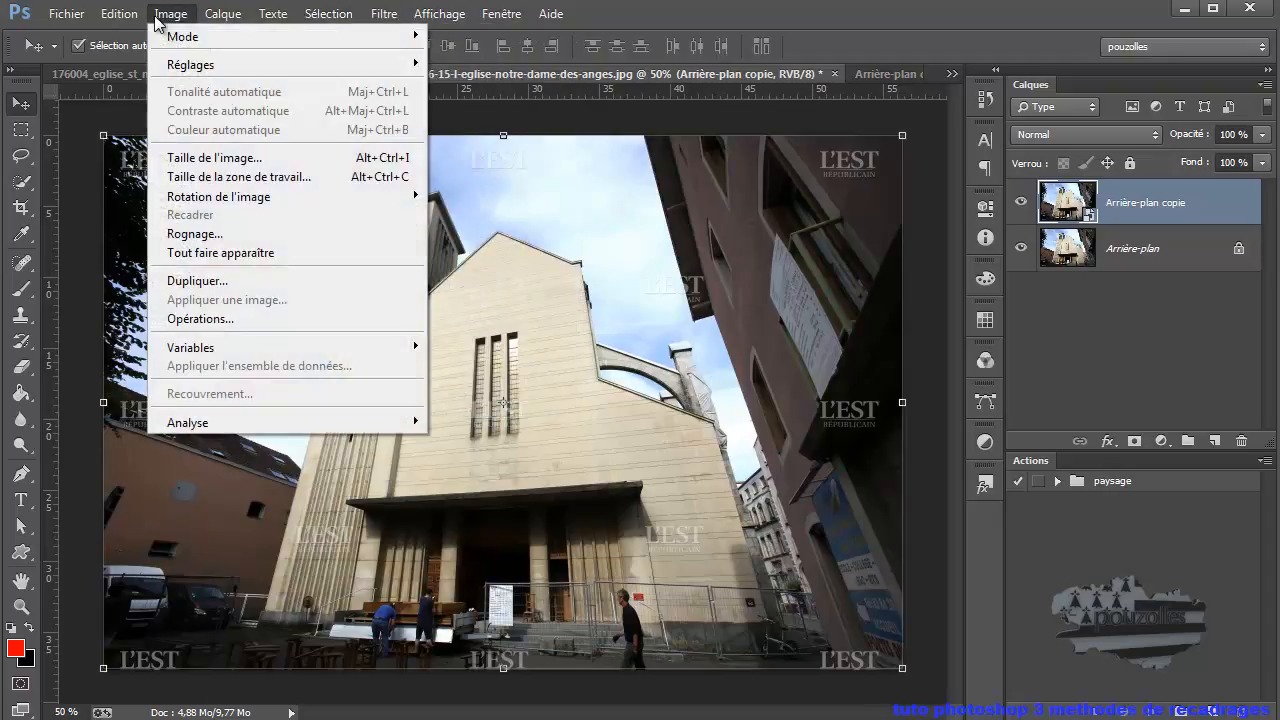
pyautogui.moveTo(122, 14)
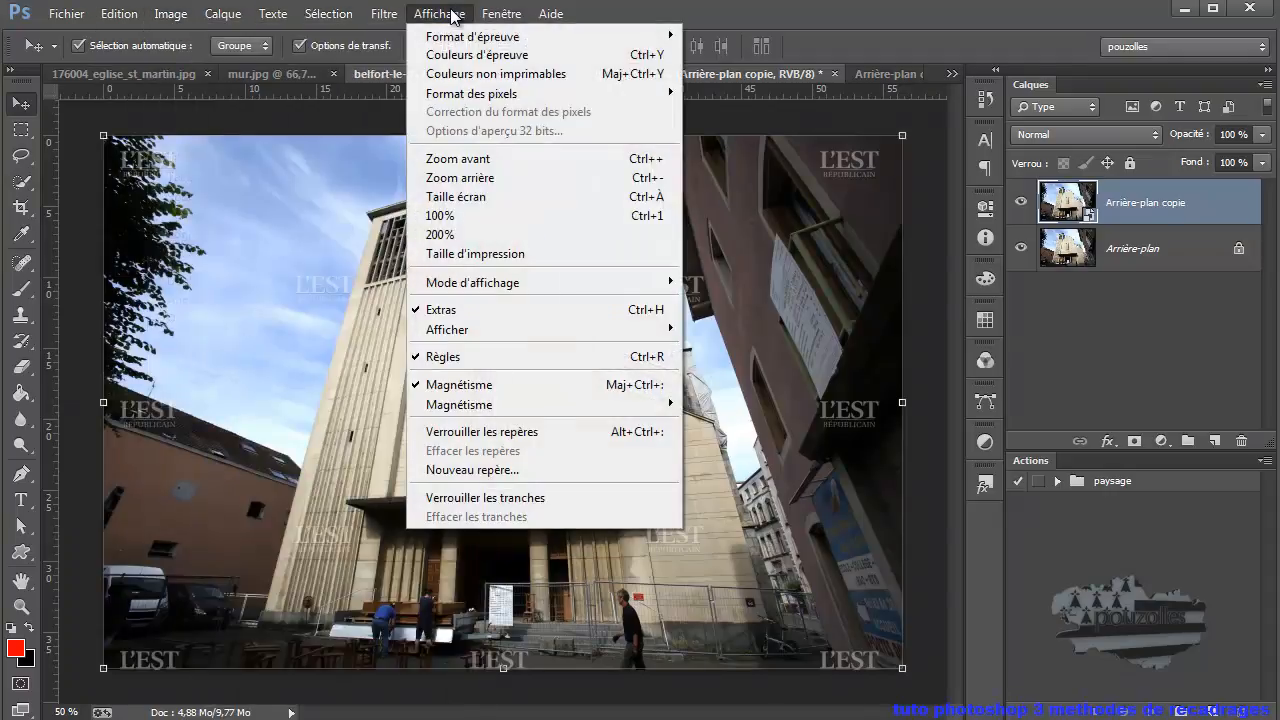
pyautogui.moveTo(497, 16)
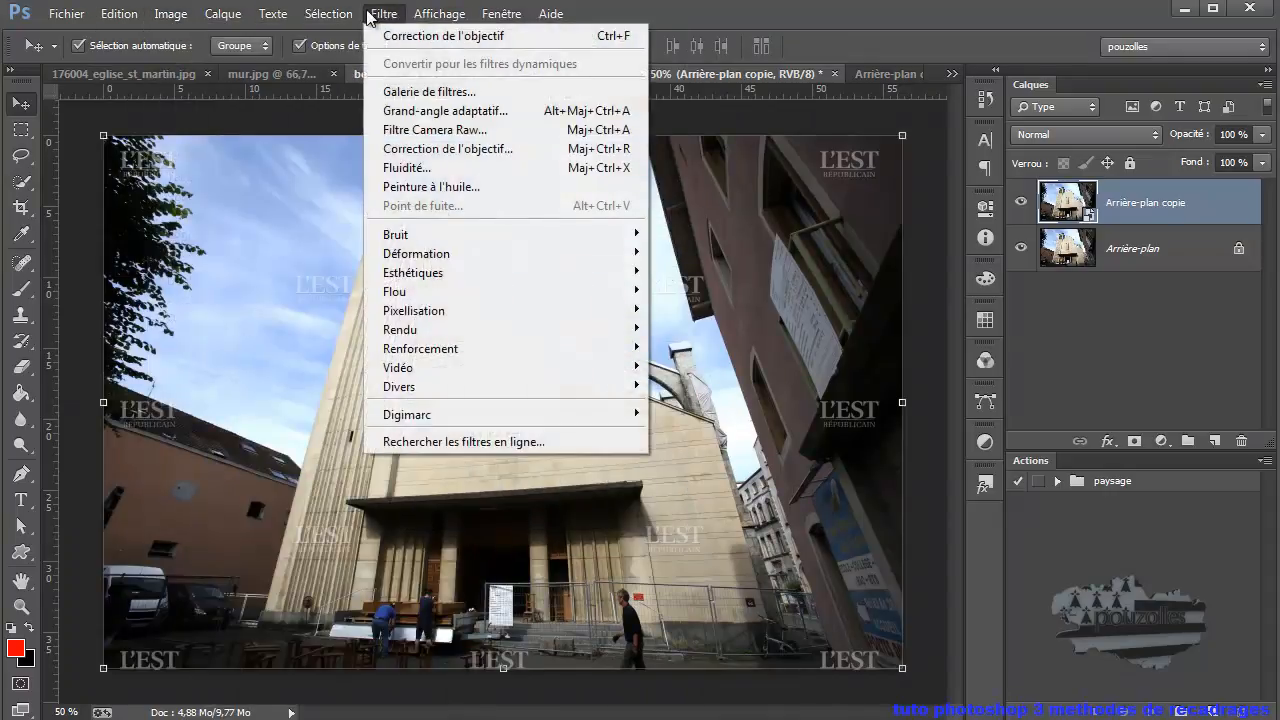
pyautogui.moveTo(364, 17)
pyautogui.moveTo(239, 20)
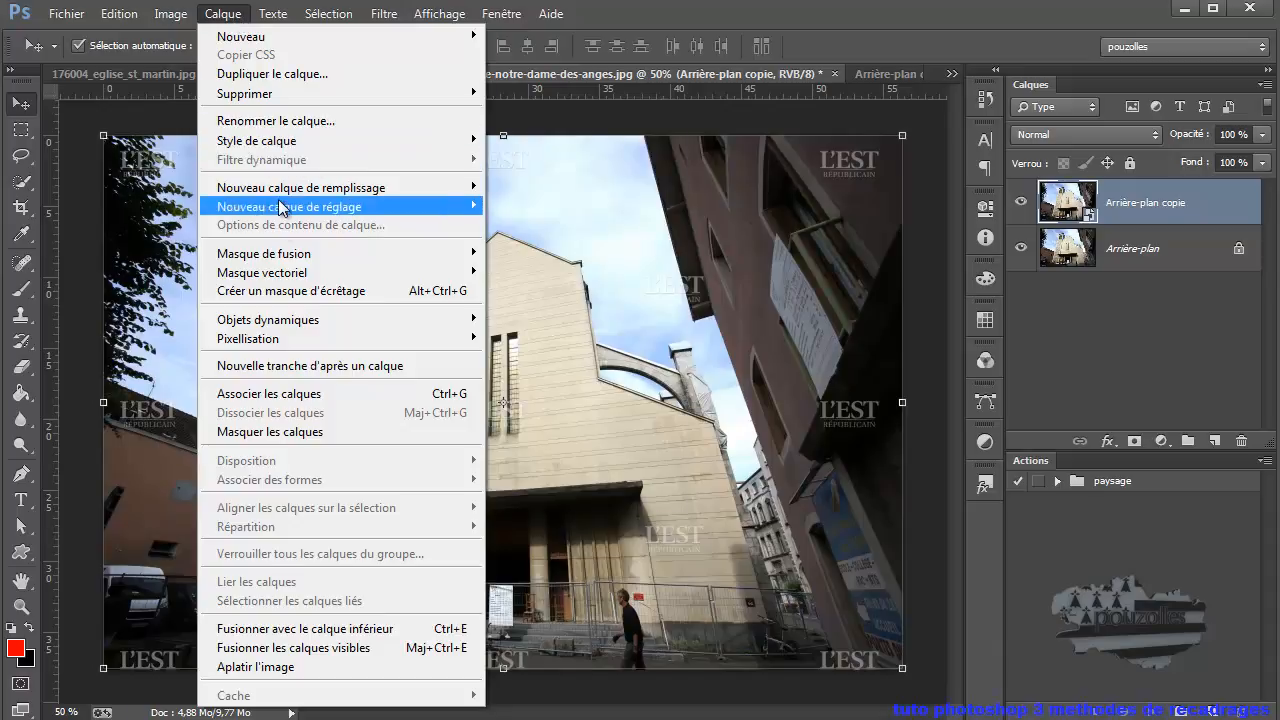
pyautogui.click(840, 14)
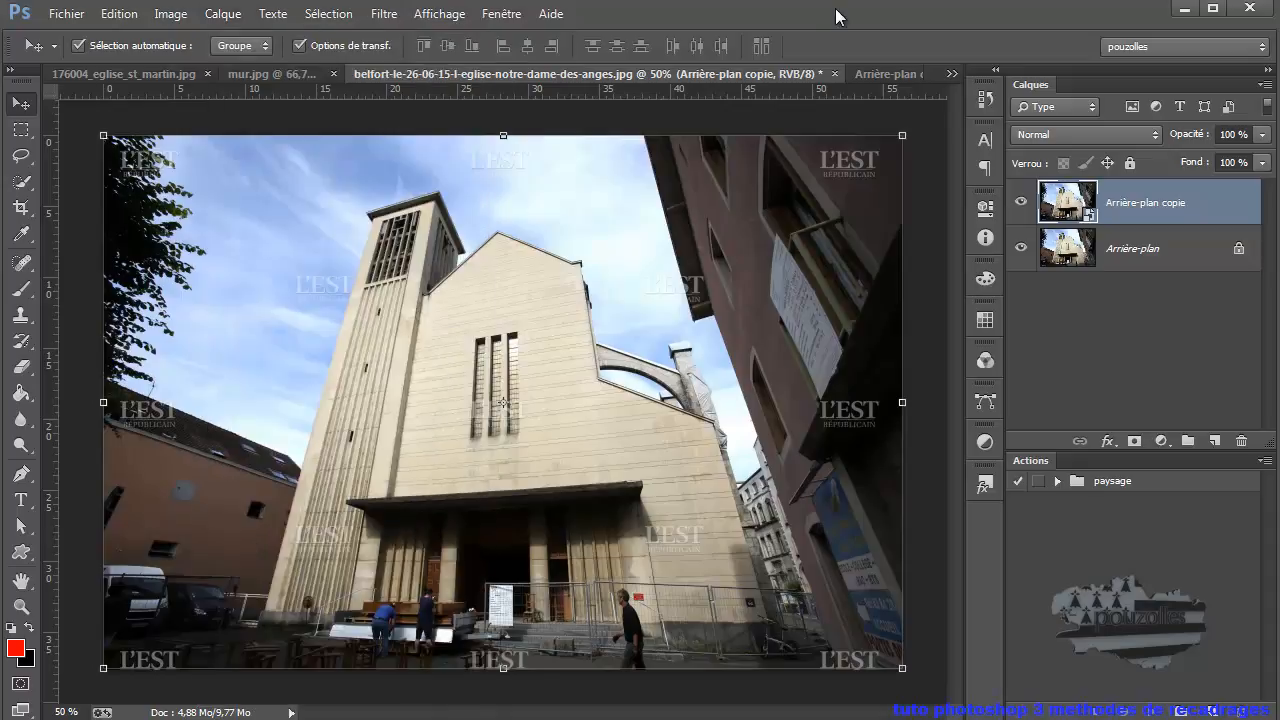
# - Start a Lens Correction on the Arrière-plan copie smart object and set its custom vertical perspective to -92
pyautogui.rightClick(1212, 207)
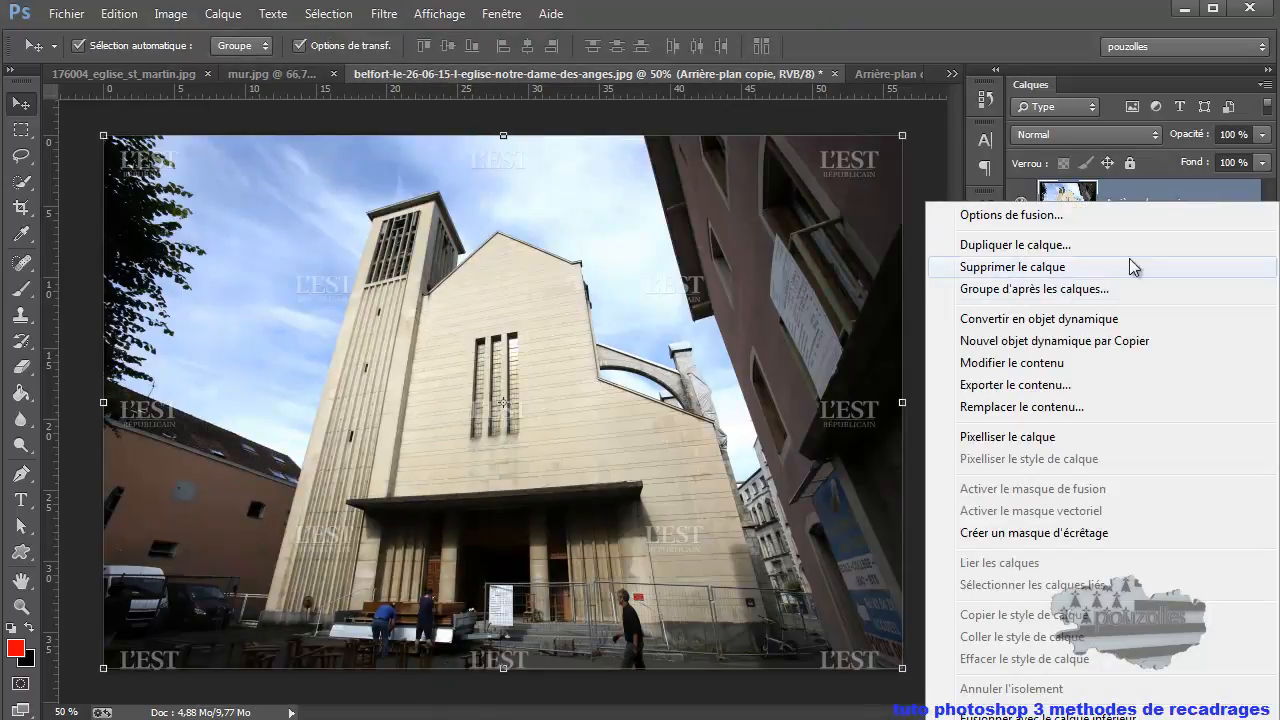
pyautogui.click(1066, 322)
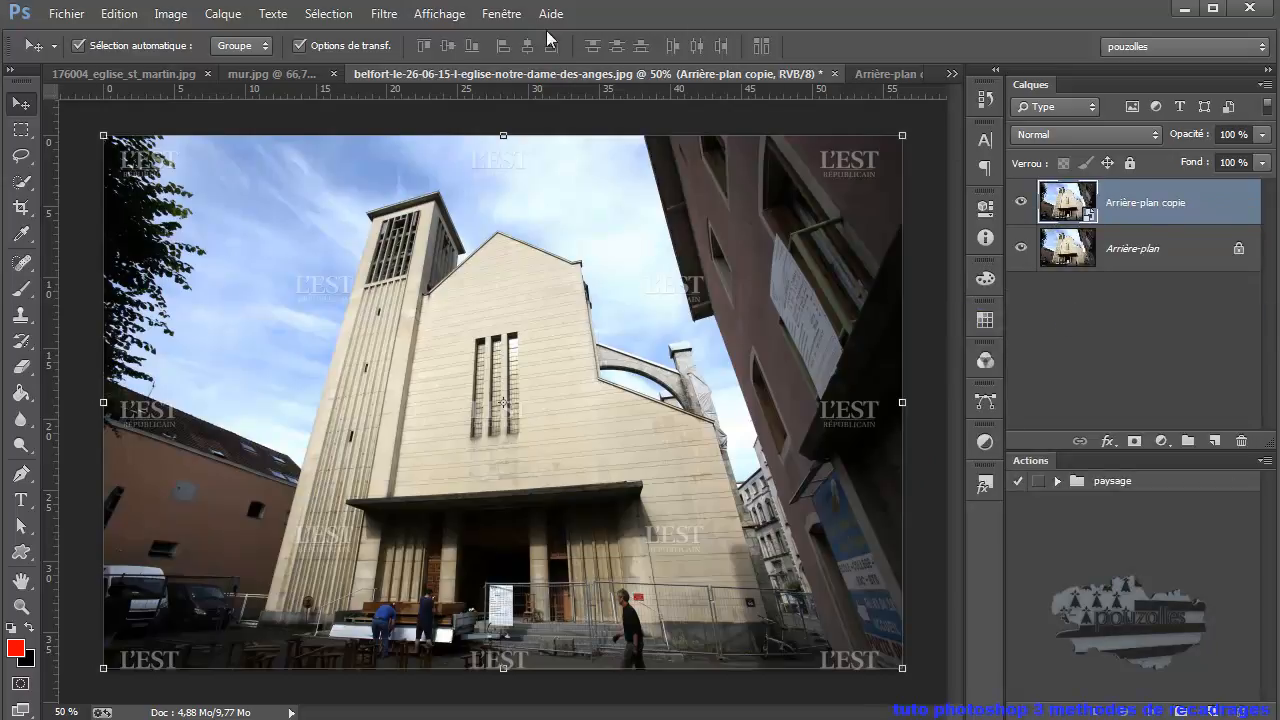
pyautogui.click(384, 14)
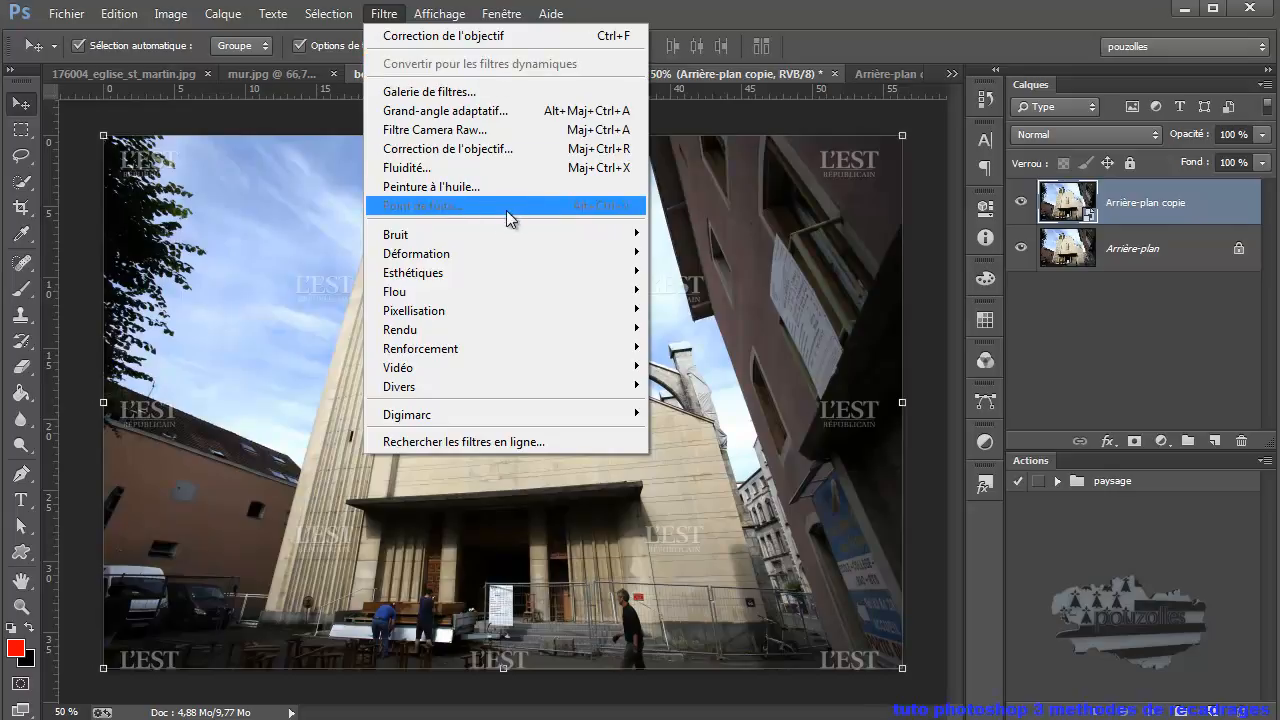
pyautogui.click(488, 154)
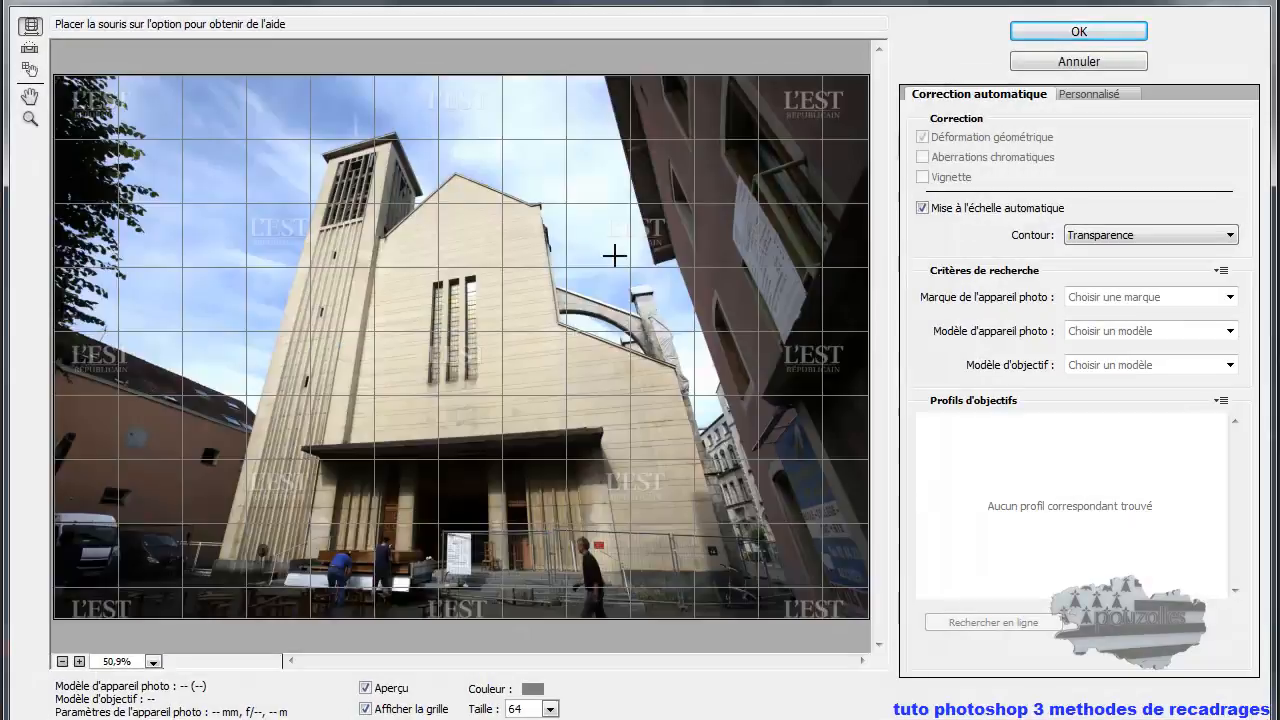
pyautogui.click(1081, 94)
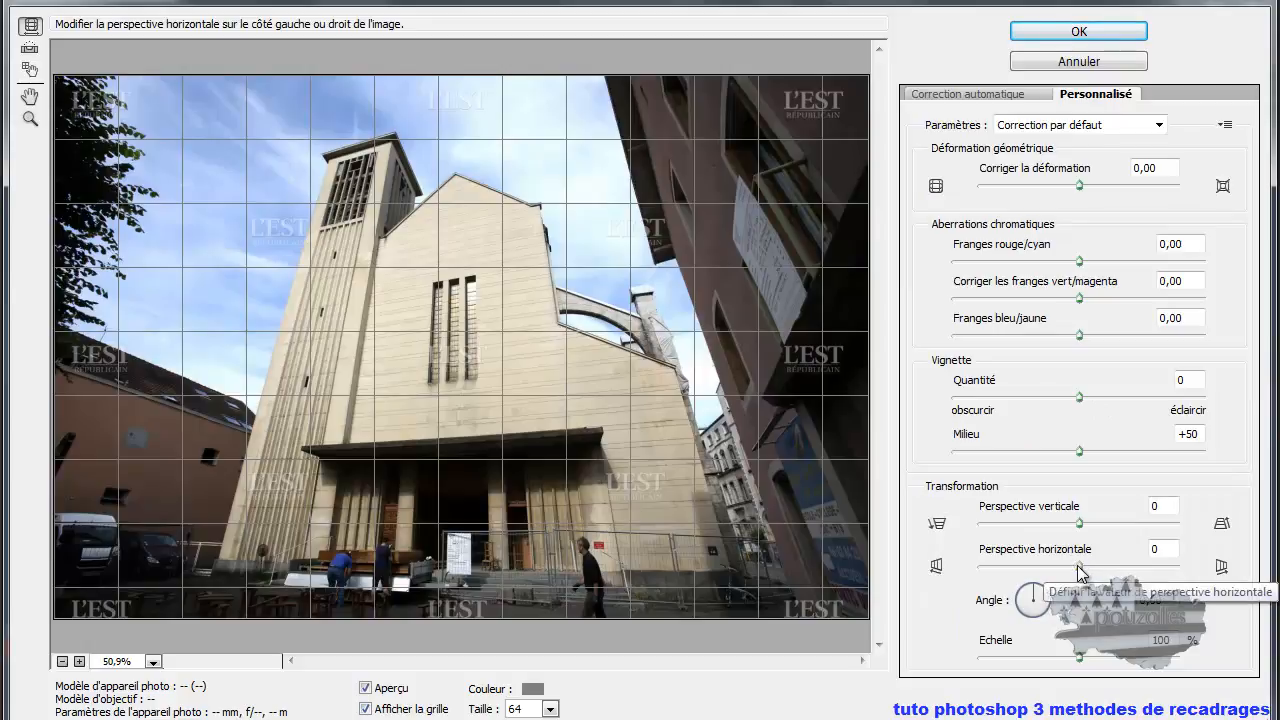
pyautogui.moveTo(1080, 523); pyautogui.dragTo(989, 528)
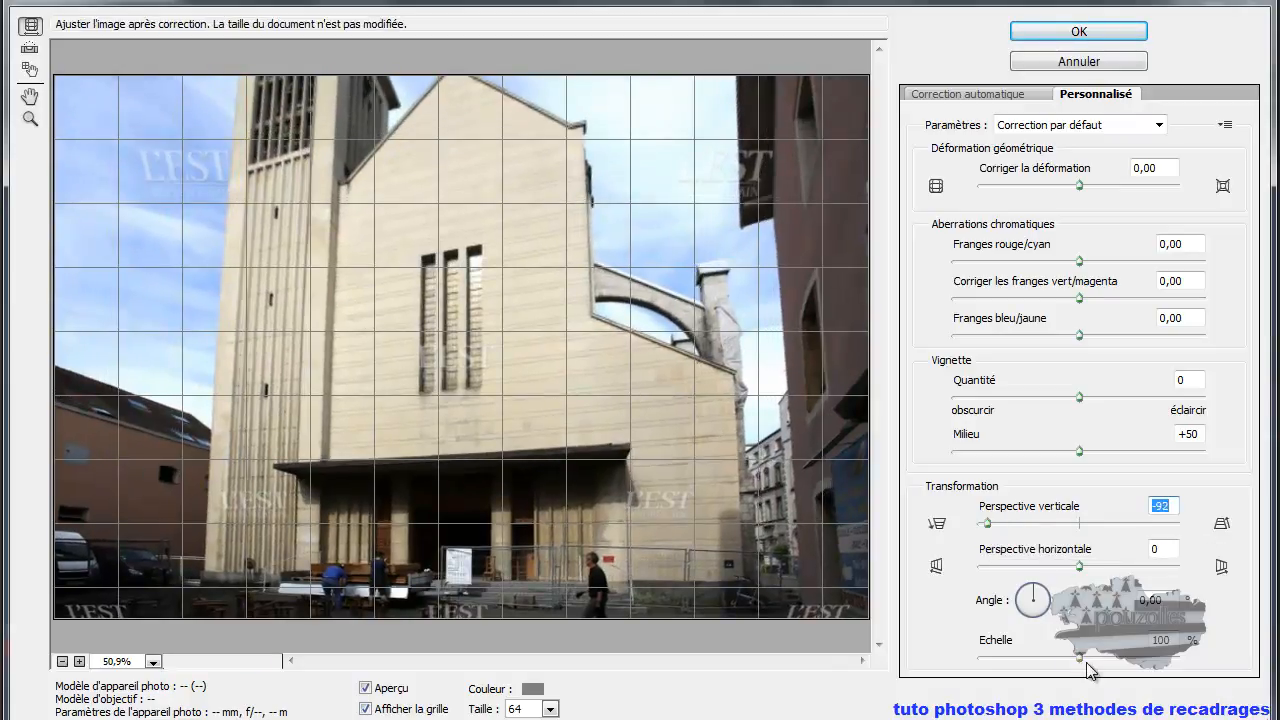
# - Reduce the image scale to 67% and apply the Lens Correction as a smart filter
pyautogui.moveTo(1082, 660)
pyautogui.mouseDown()
pyautogui.moveTo(1097, 665)
pyautogui.moveTo(1067, 660)
pyautogui.moveTo(1082, 661)
pyautogui.mouseUp()
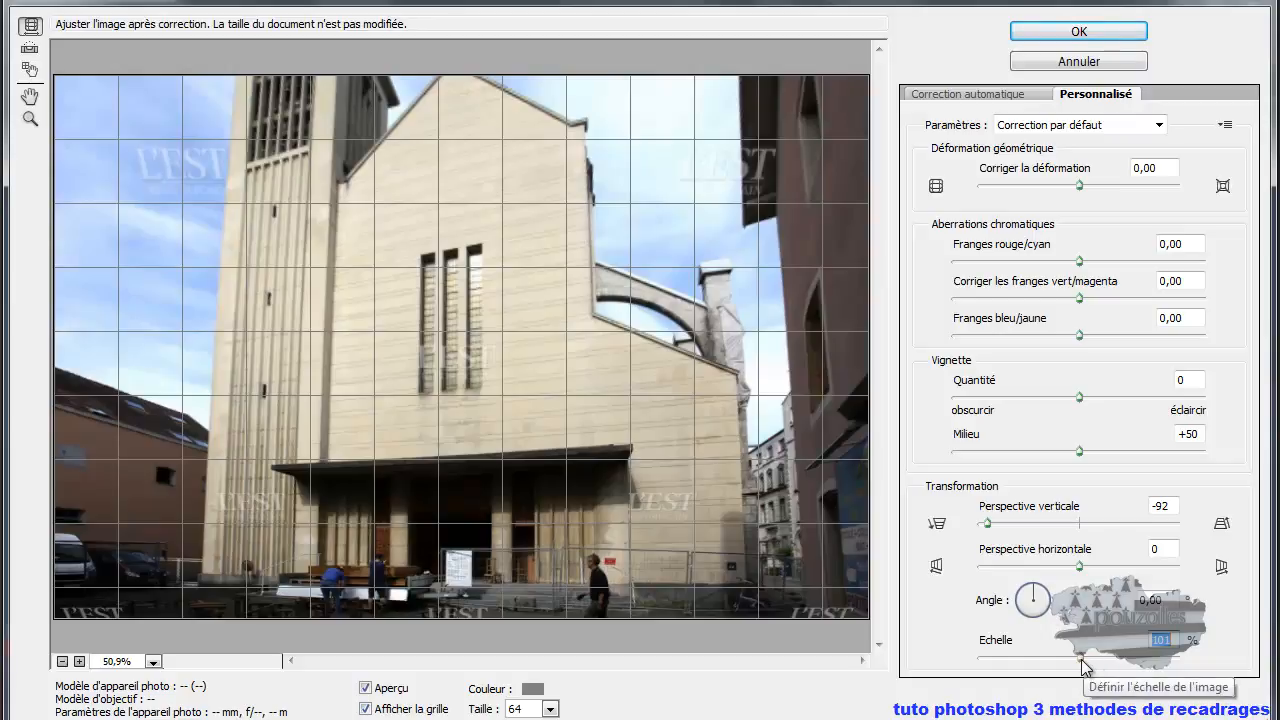
pyautogui.moveTo(1083, 661); pyautogui.dragTo(1016, 662)
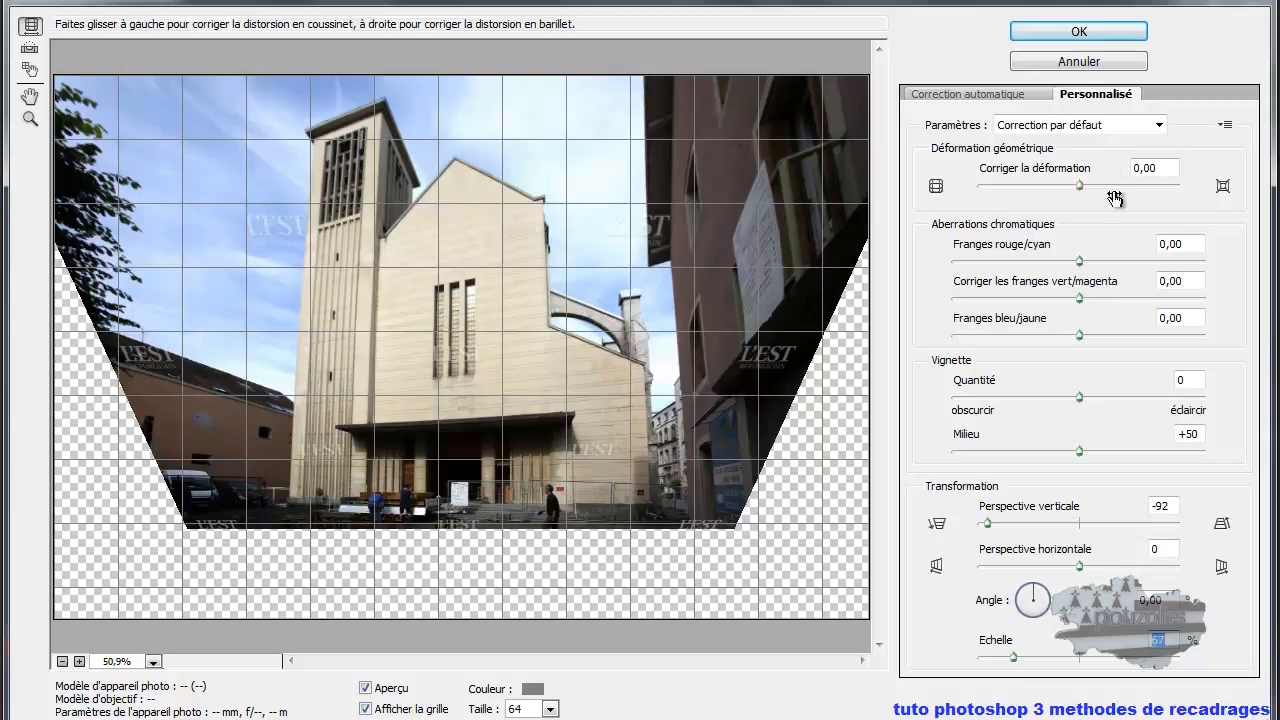
pyautogui.click(1082, 32)
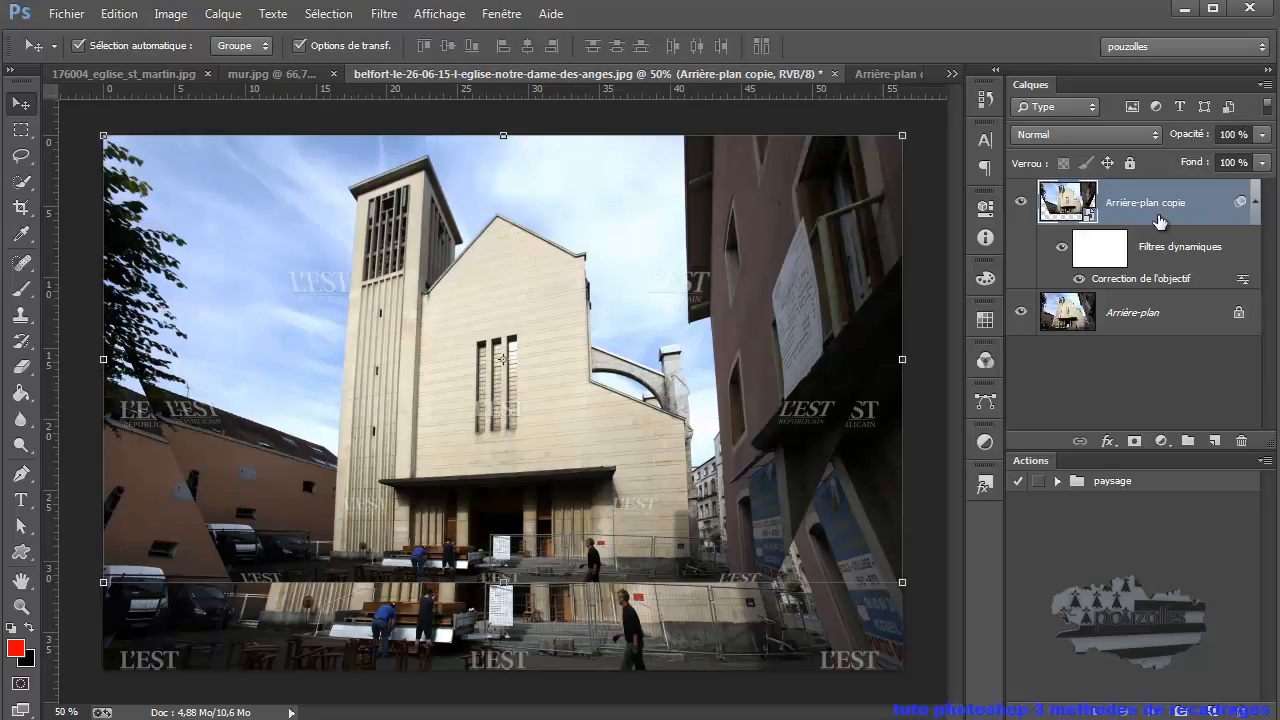
# - Reopen the Lens Correction smart filter, review its custom settings and accept them as they are
pyautogui.doubleClick(1149, 279)
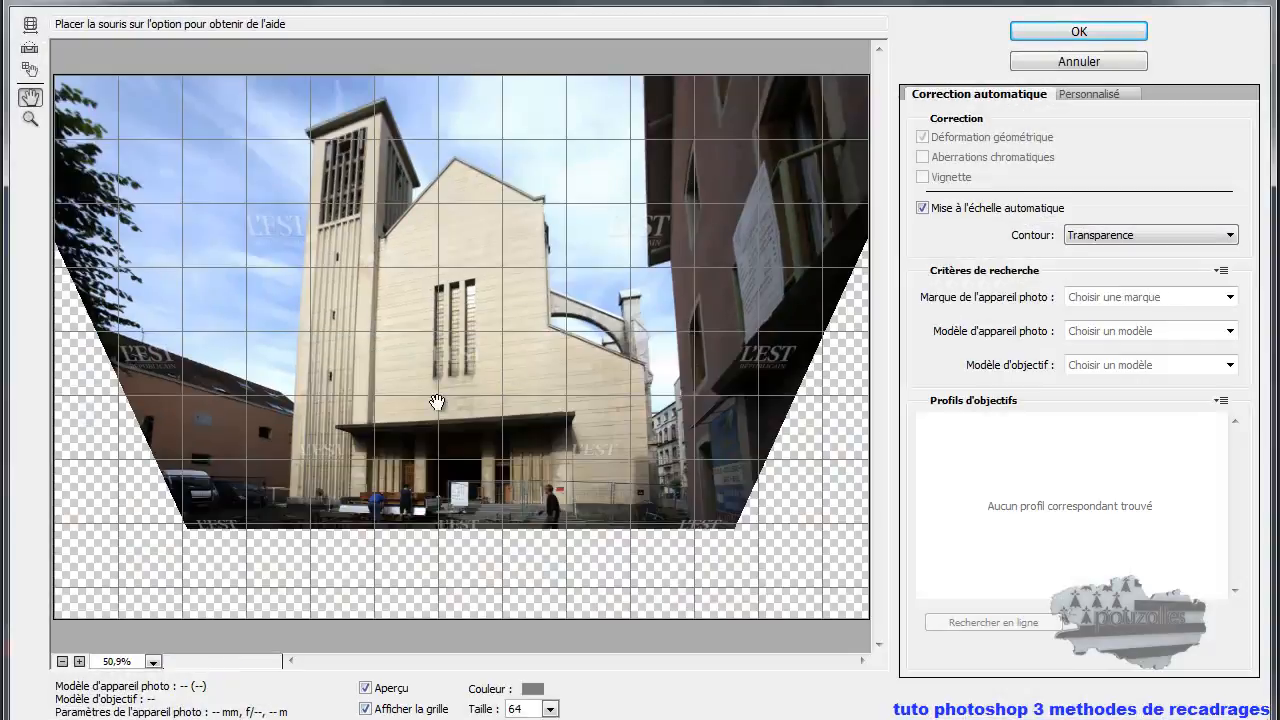
pyautogui.click(1110, 94)
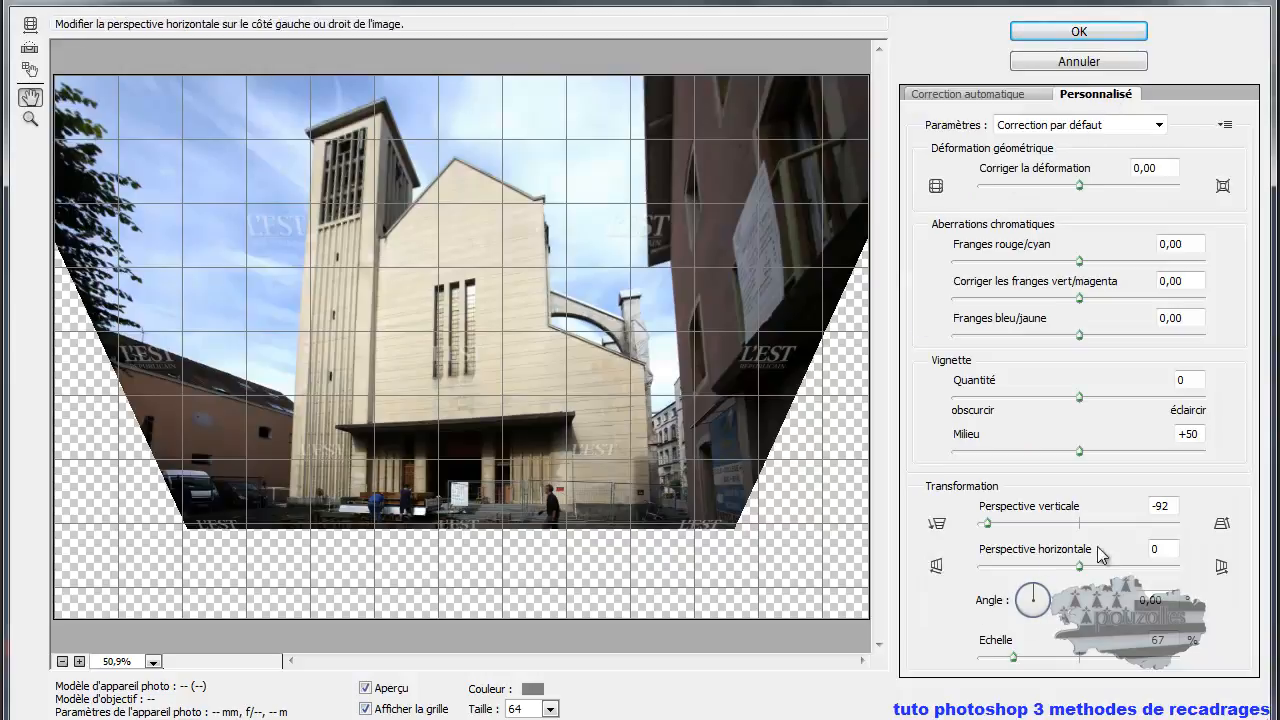
pyautogui.click(1042, 32)
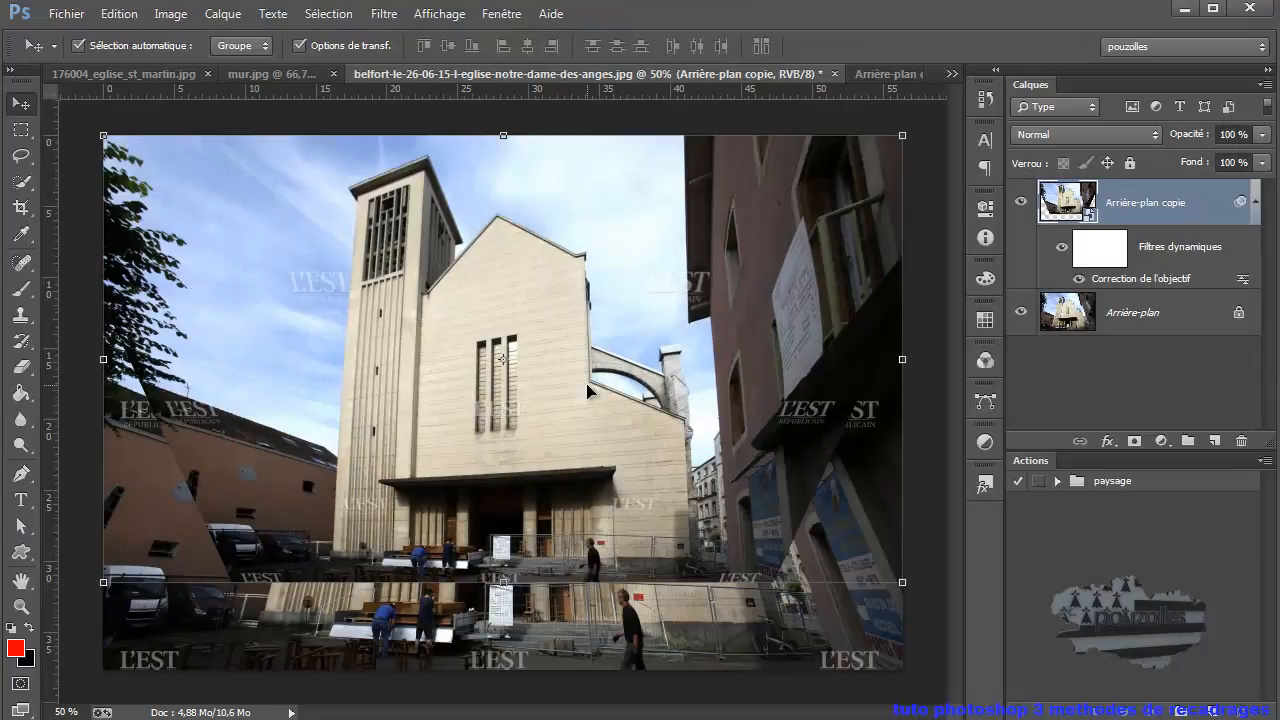
# - Compare the corrected church with the original by toggling the copy layer, and hide the Arrière-plan layer
pyautogui.click(1021, 204)
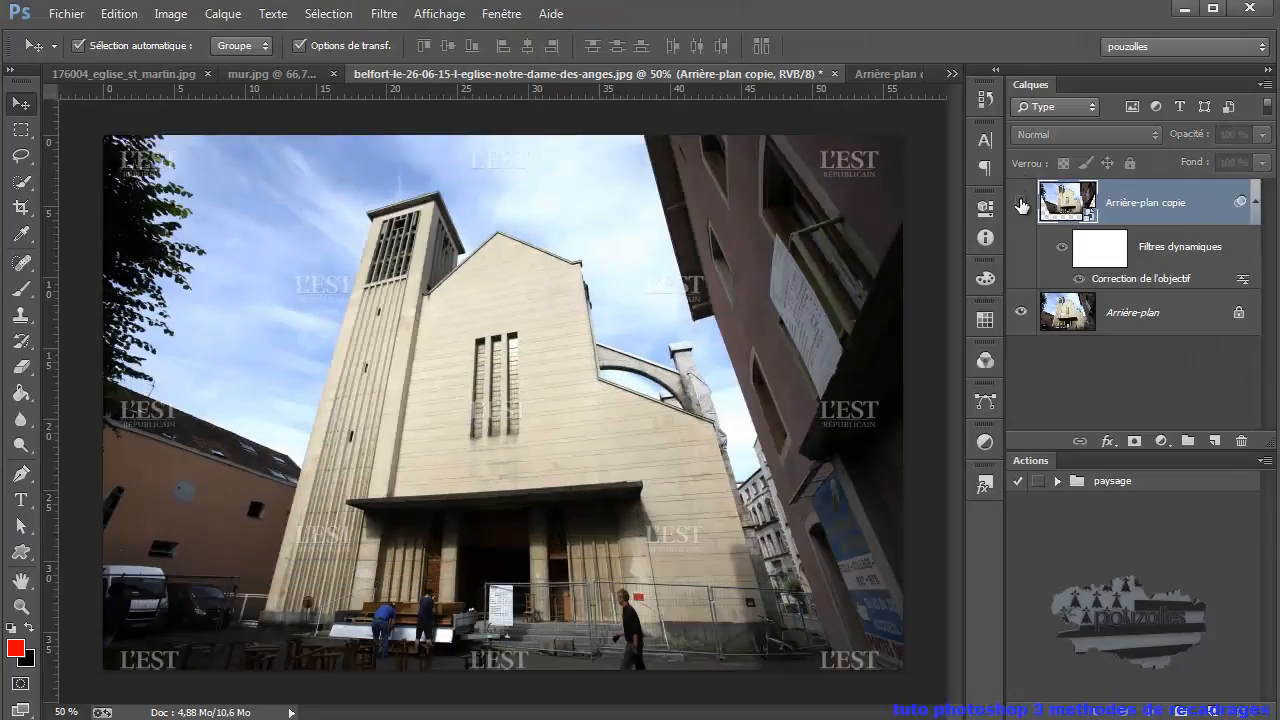
pyautogui.click(1021, 204)
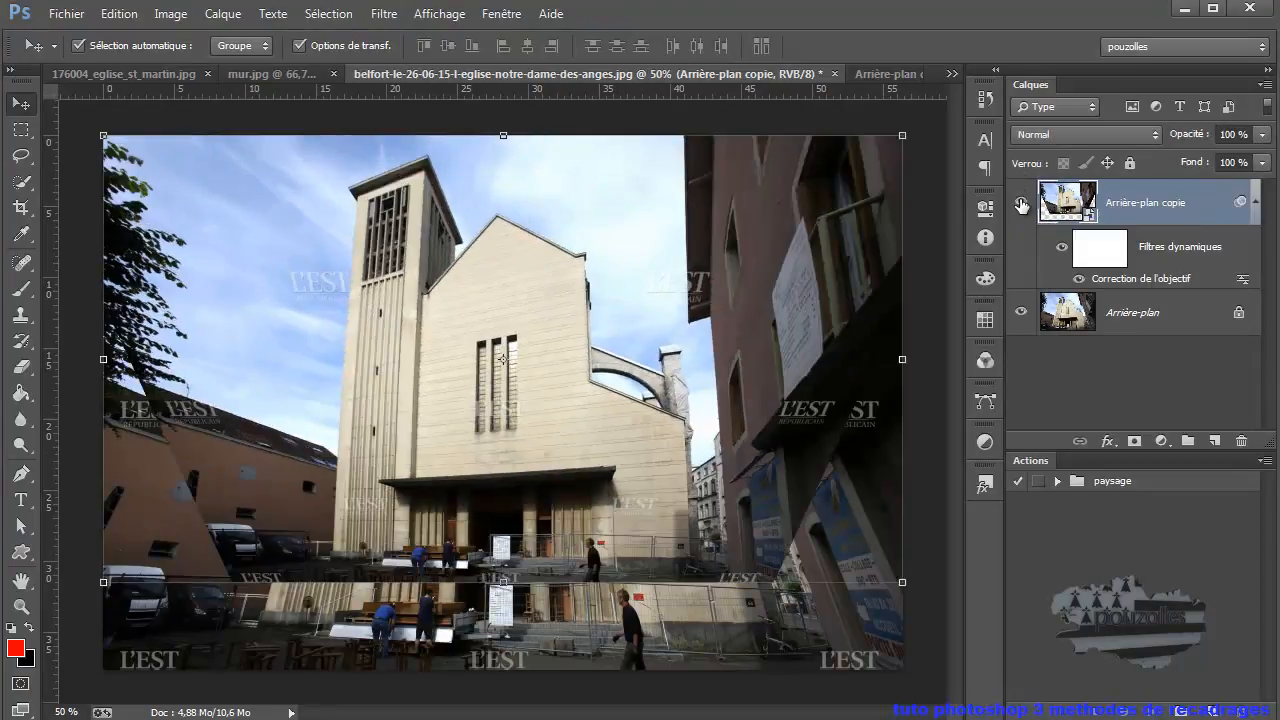
pyautogui.click(1023, 314)
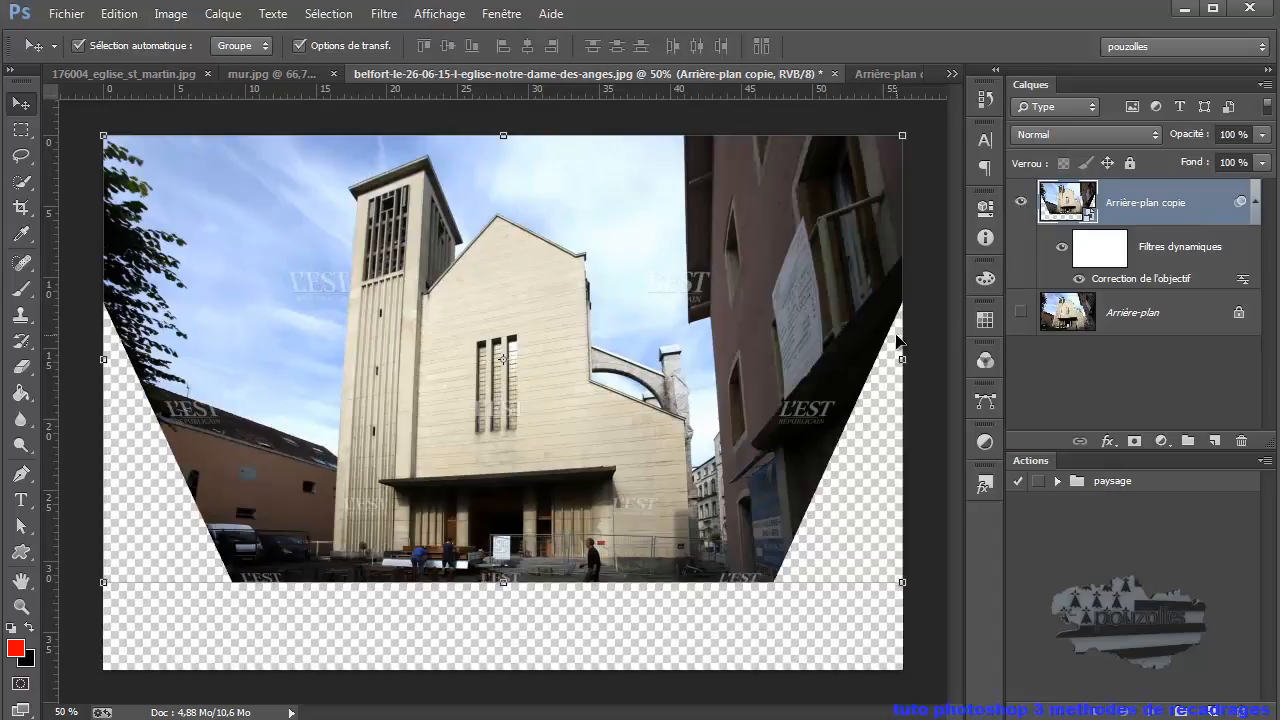
# - Crop the church image to remove the empty strip below the photo and narrow both sides
pyautogui.click(20, 208)
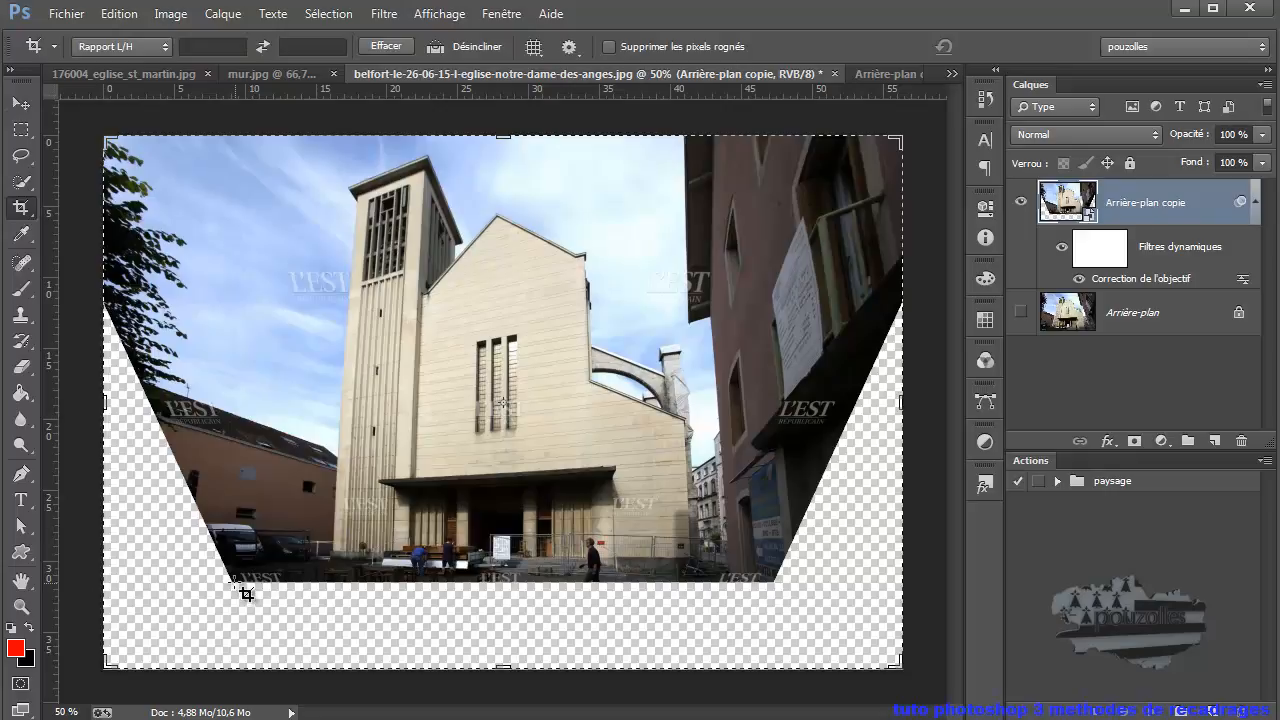
pyautogui.moveTo(240, 588); pyautogui.dragTo(852, 134)
pyautogui.moveTo(187, 418); pyautogui.dragTo(152, 410)
pyautogui.click(1007, 46)
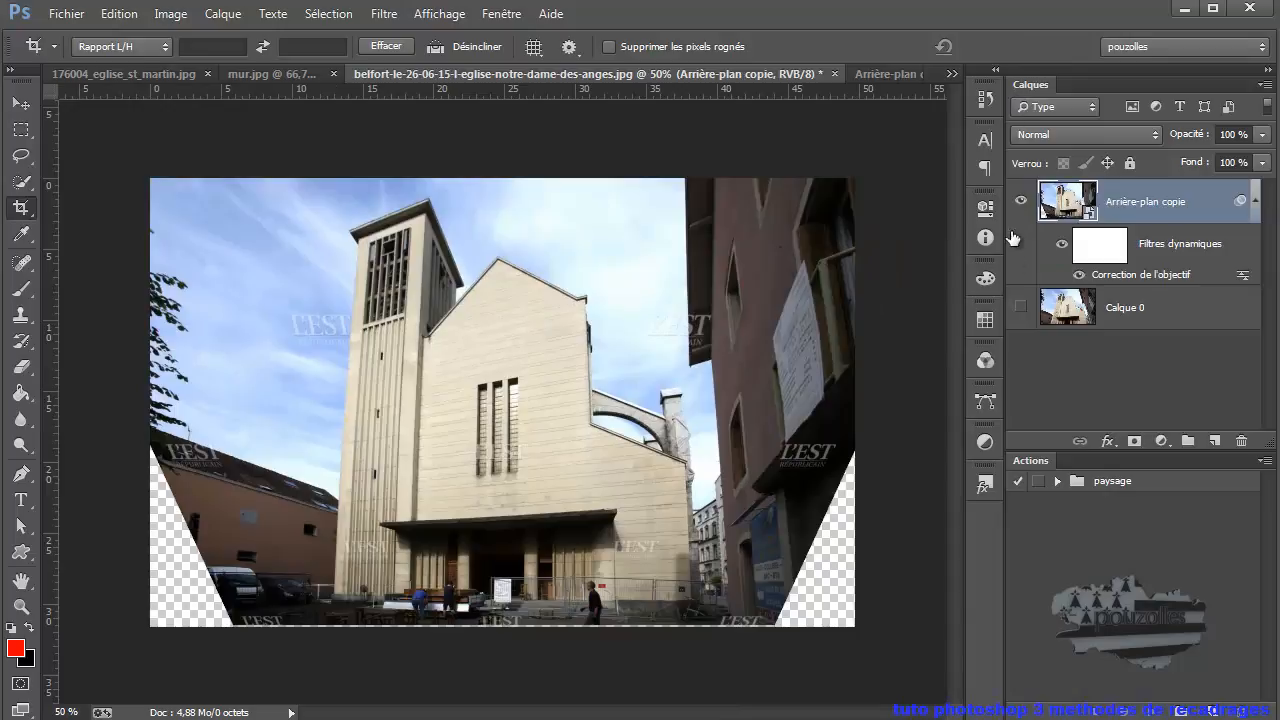
# - Load the Arrière-plan copie layer's outline as a selection and invert it to select the two transparent corners
pyautogui.keyDown('ctrl'); pyautogui.click(1069, 214); pyautogui.keyUp('ctrl')
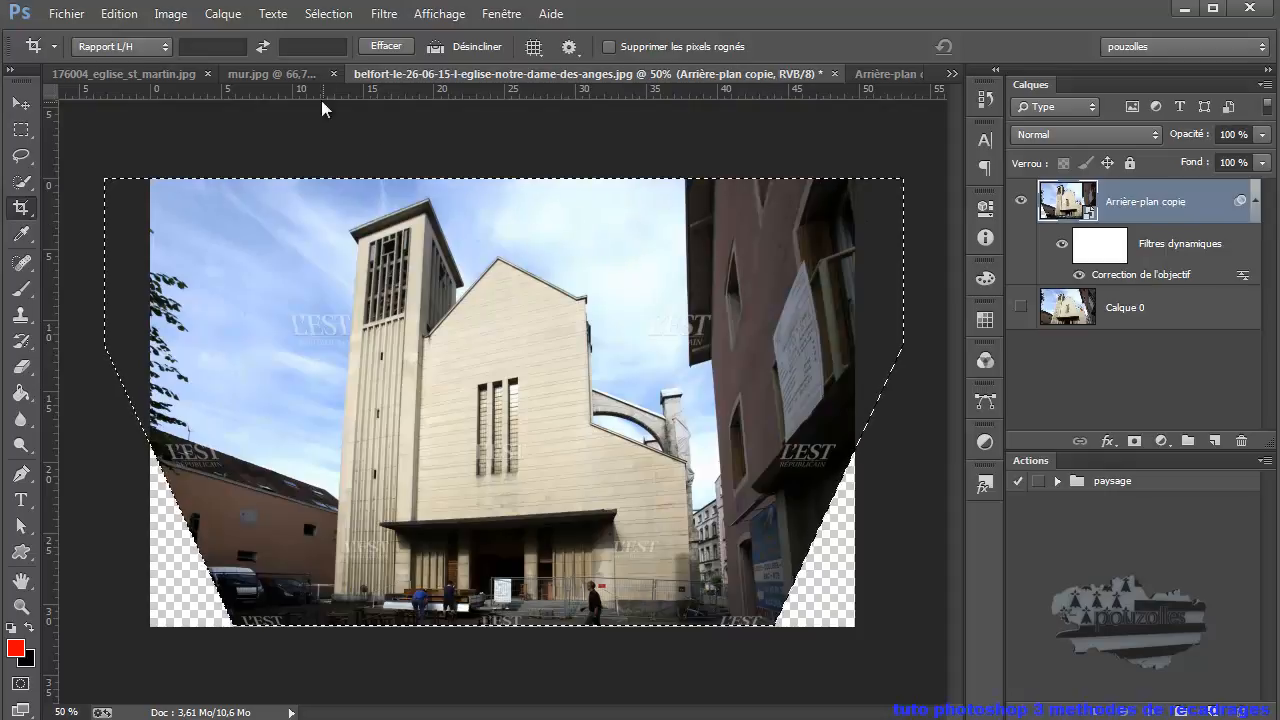
pyautogui.click(328, 14)
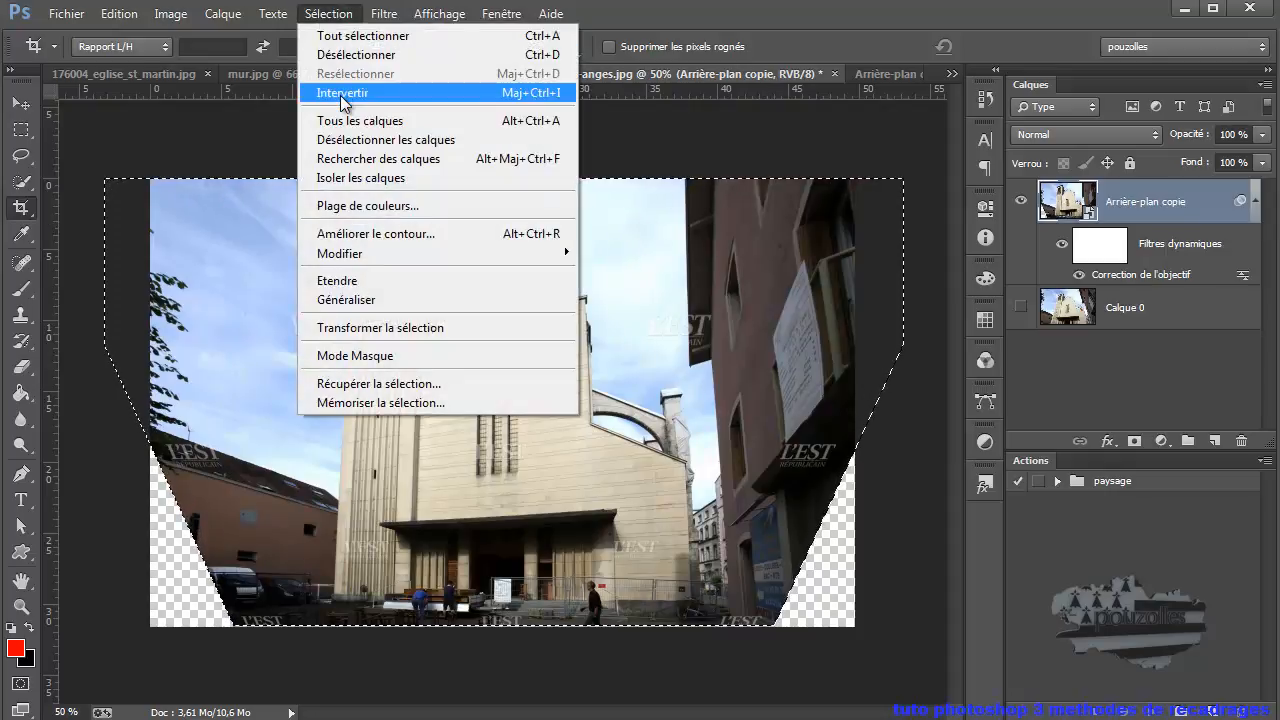
pyautogui.click(322, 52)
# - Expand the corner selection so it slightly overlaps the edges of the photo
pyautogui.click(321, 13)
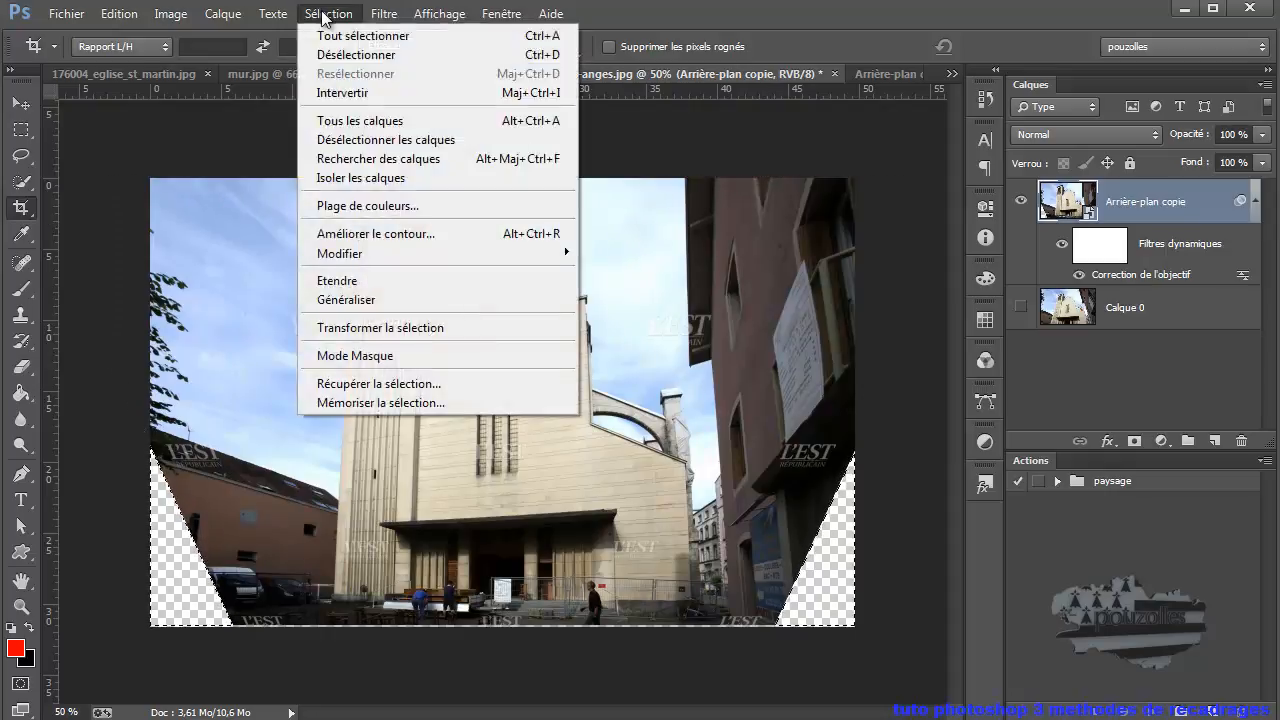
pyautogui.moveTo(364, 253)
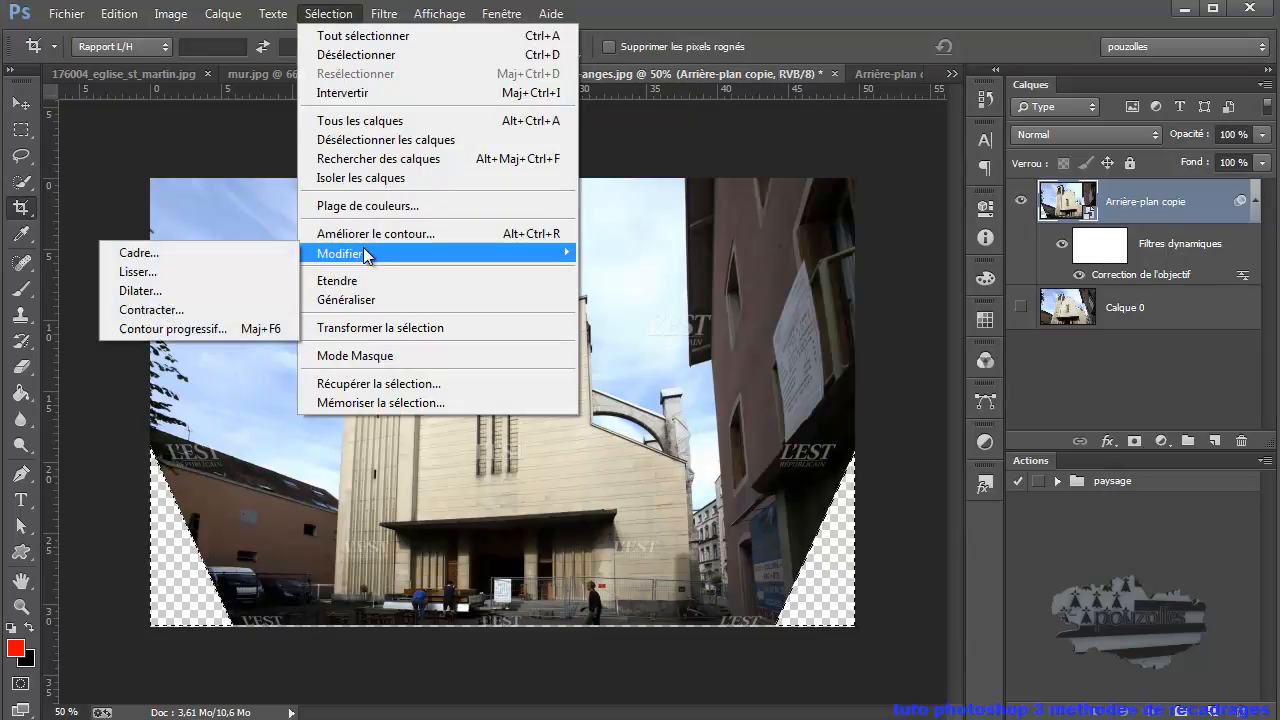
pyautogui.click(174, 291)
pyautogui.click(705, 319)
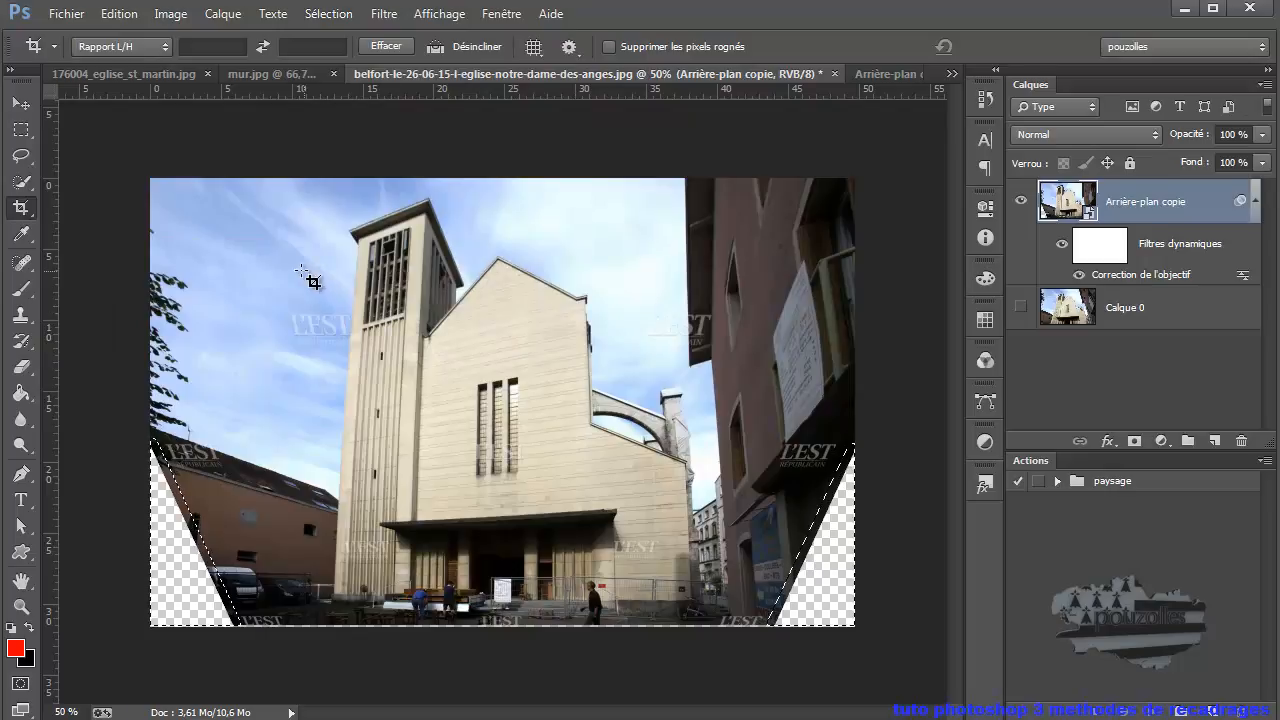
# - Select the smart filter mask and fill the selected corners with Contenu pris en compte in Normal mode at 100% opacity
pyautogui.click(118, 14)
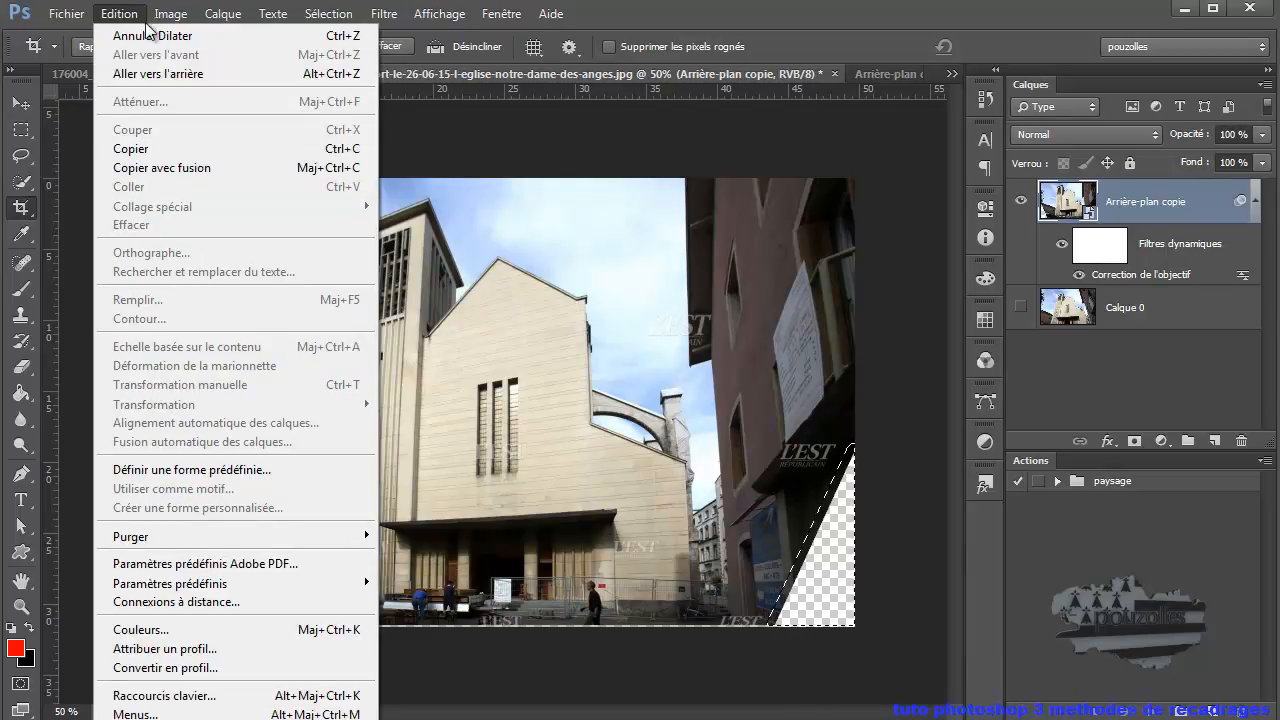
pyautogui.moveTo(172, 15)
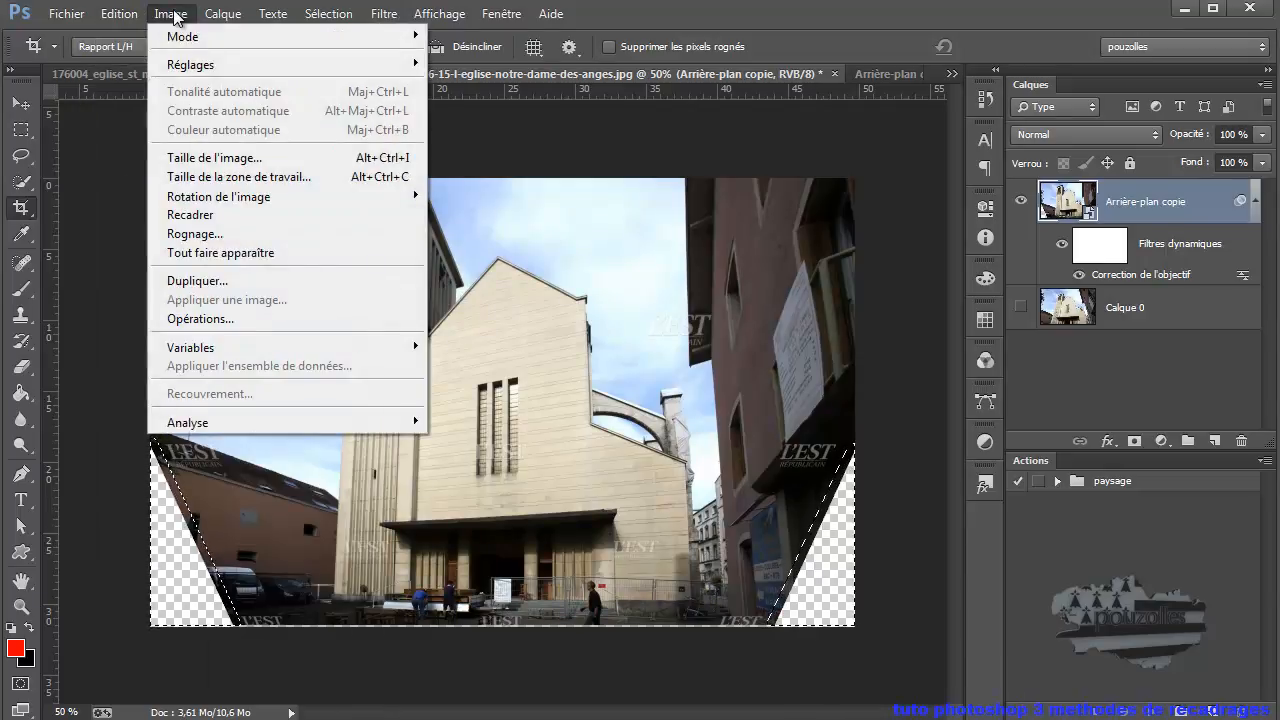
pyautogui.moveTo(126, 20)
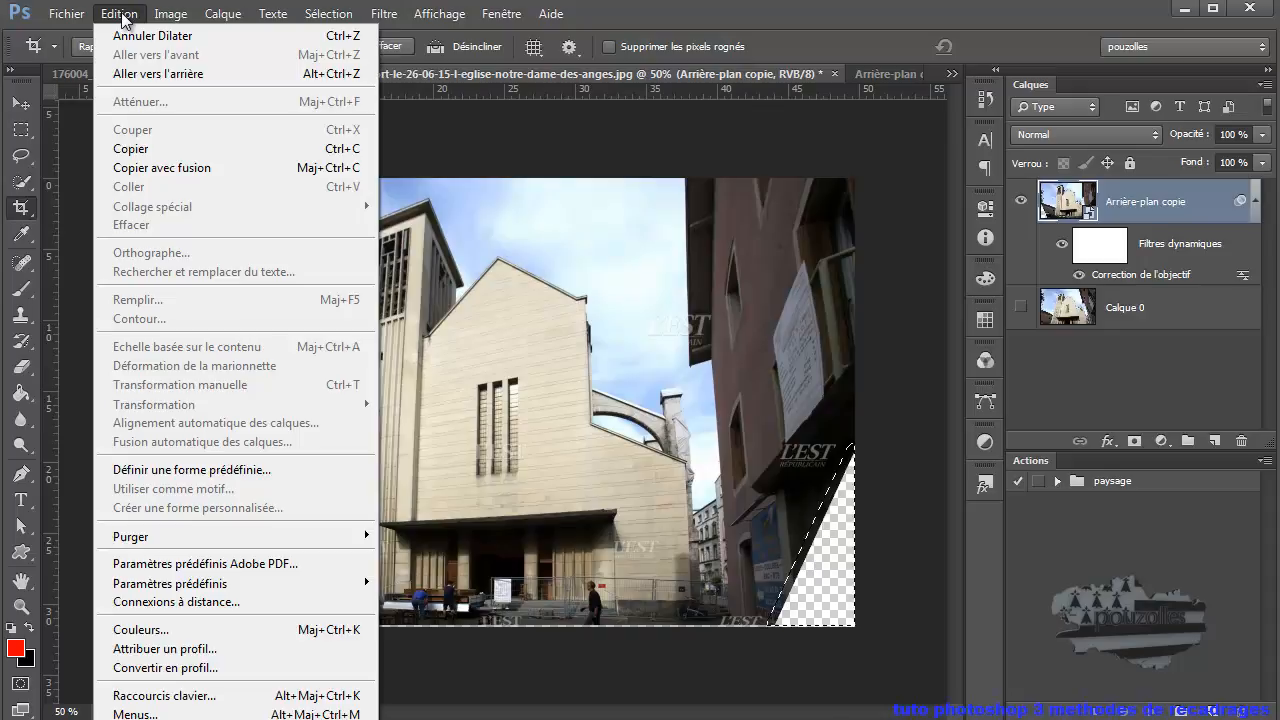
pyautogui.click(1111, 255)
pyautogui.click(1110, 250)
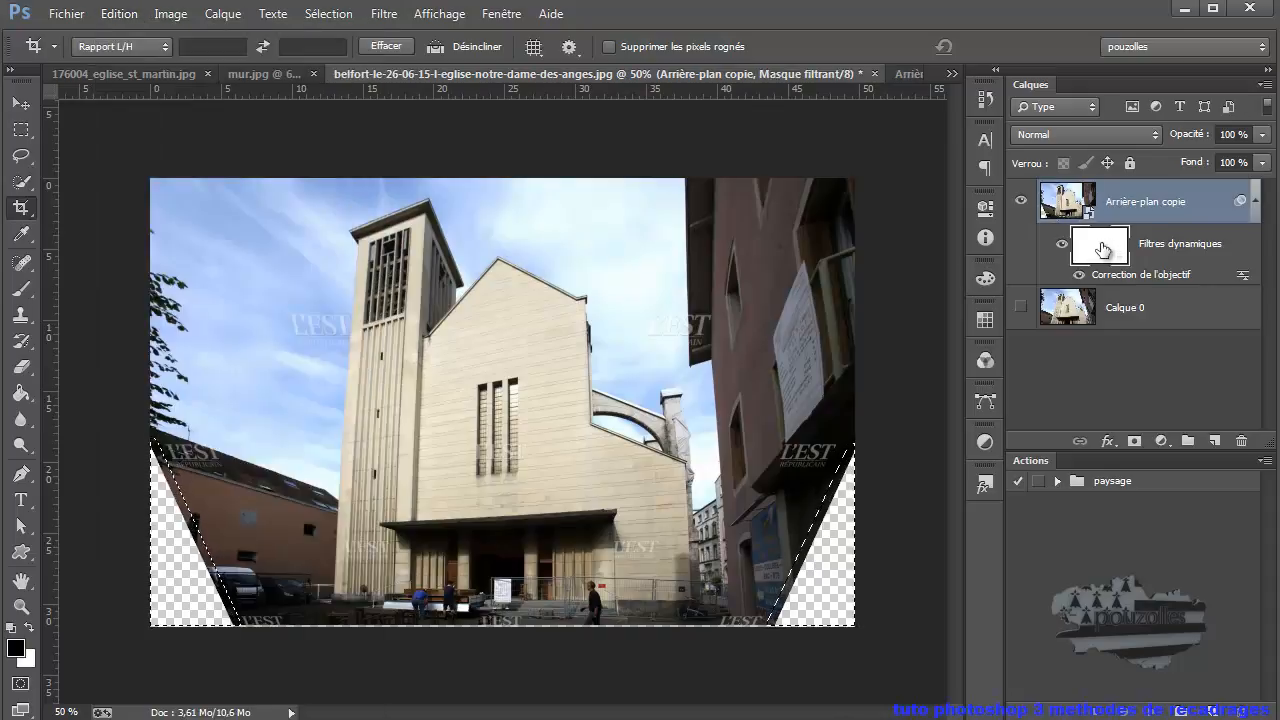
pyautogui.click(107, 14)
pyautogui.click(150, 296)
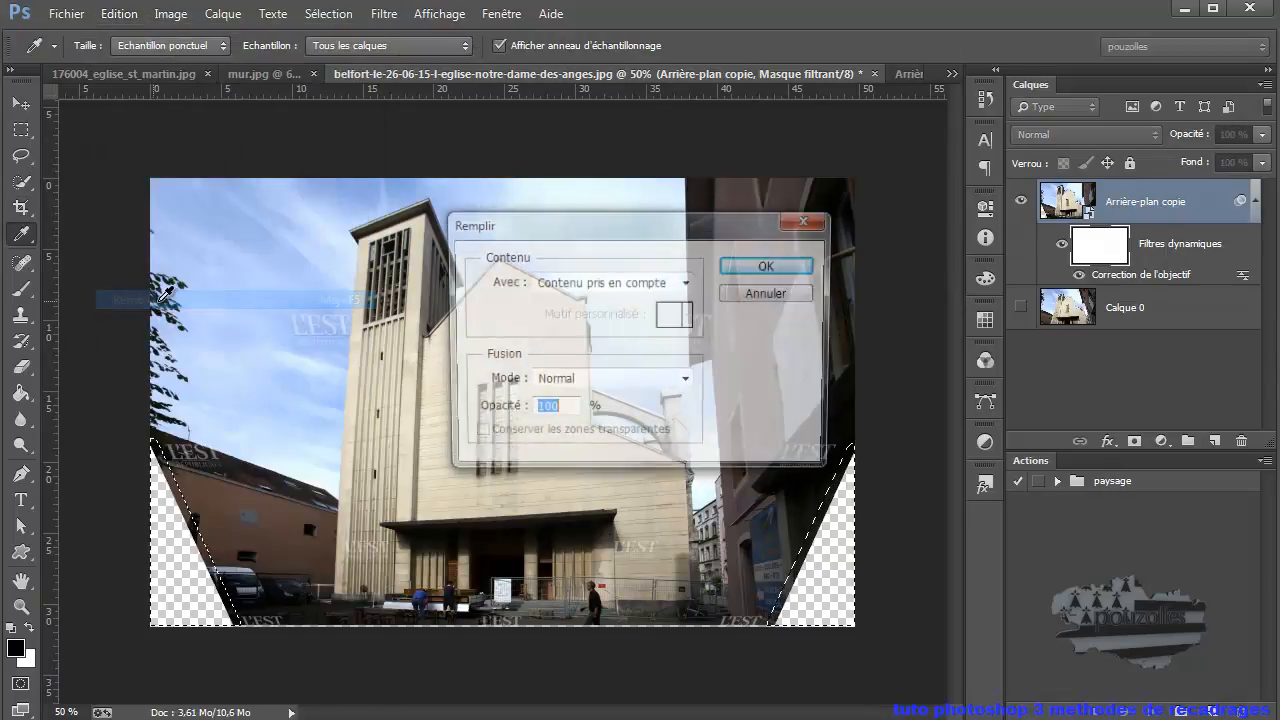
pyautogui.click(766, 267)
pyautogui.press('c')
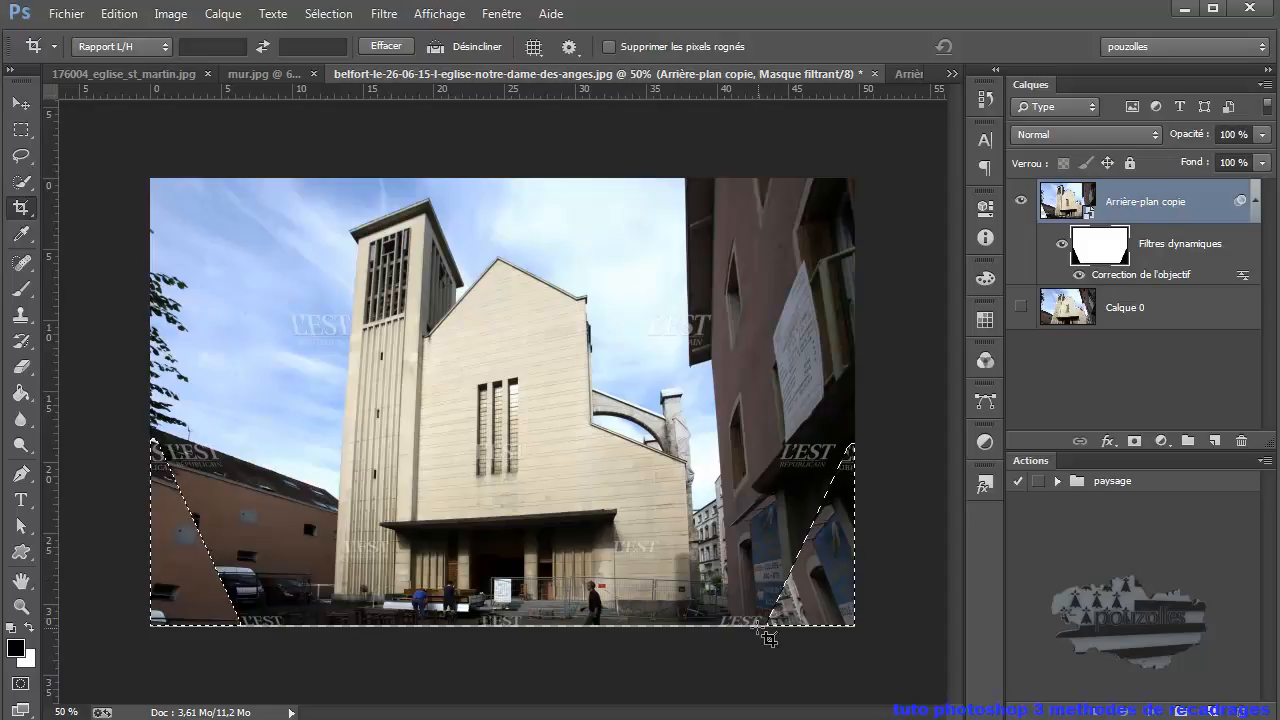
# - Deselect and reset the crop frame in mur.jpg, and activate the Perspective Crop tool (Correction de perspective par recadrage)
pyautogui.click(273, 70)
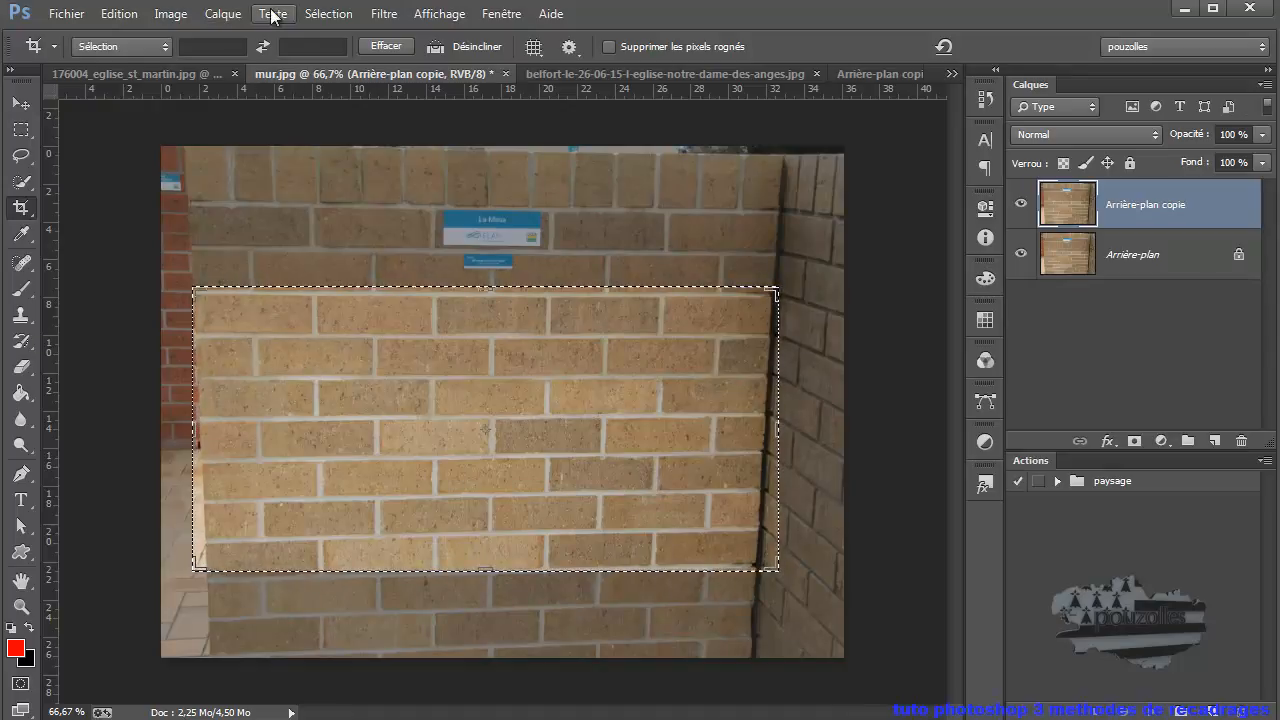
pyautogui.click(342, 14)
pyautogui.click(338, 50)
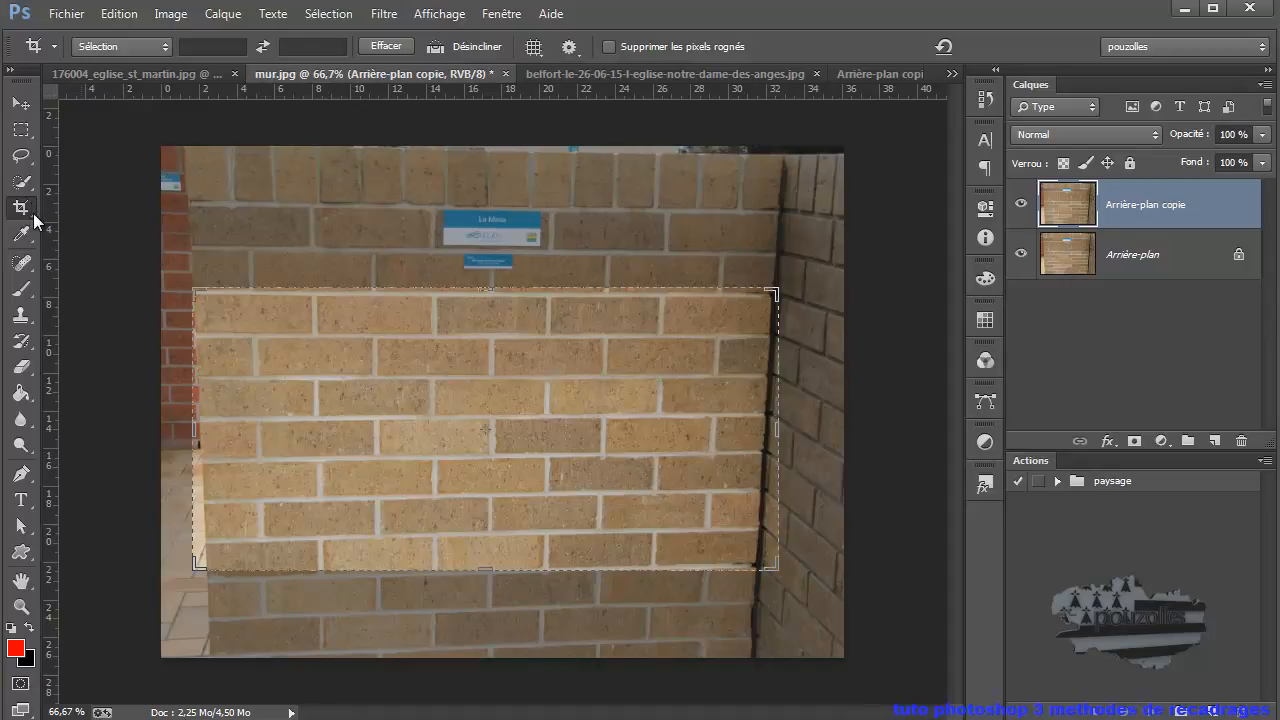
pyautogui.click(943, 46)
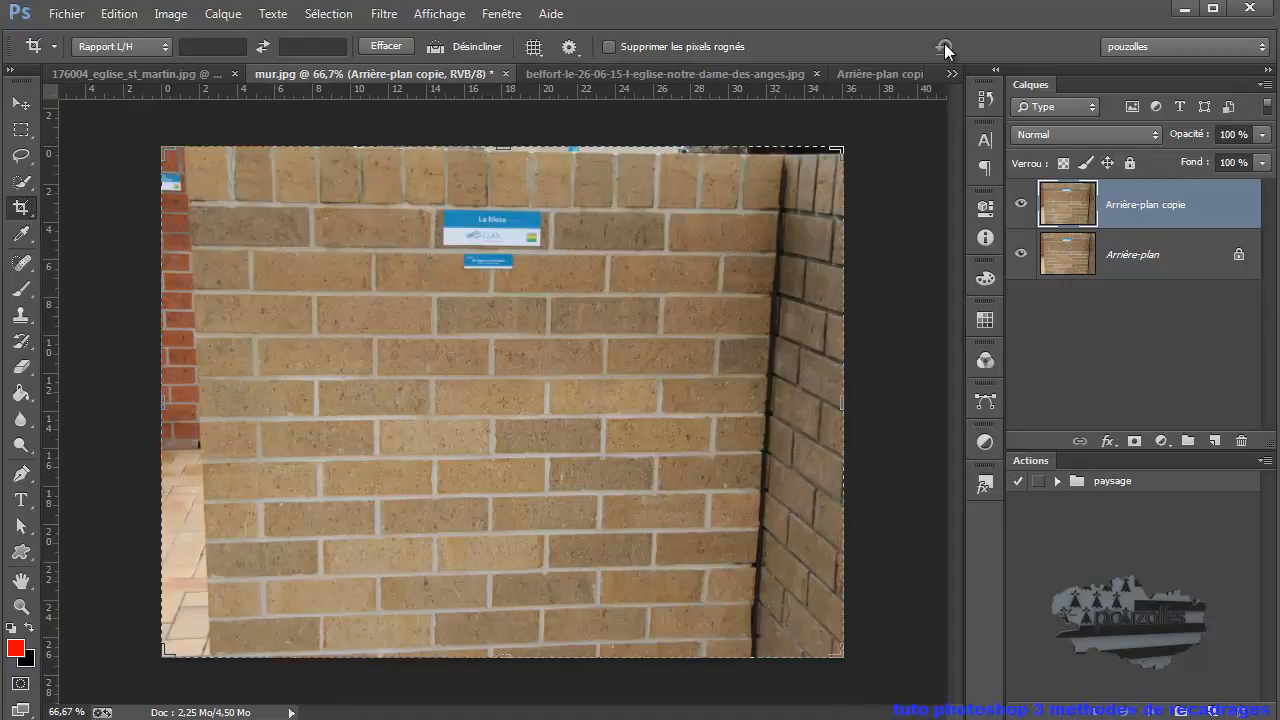
pyautogui.rightClick(22, 212)
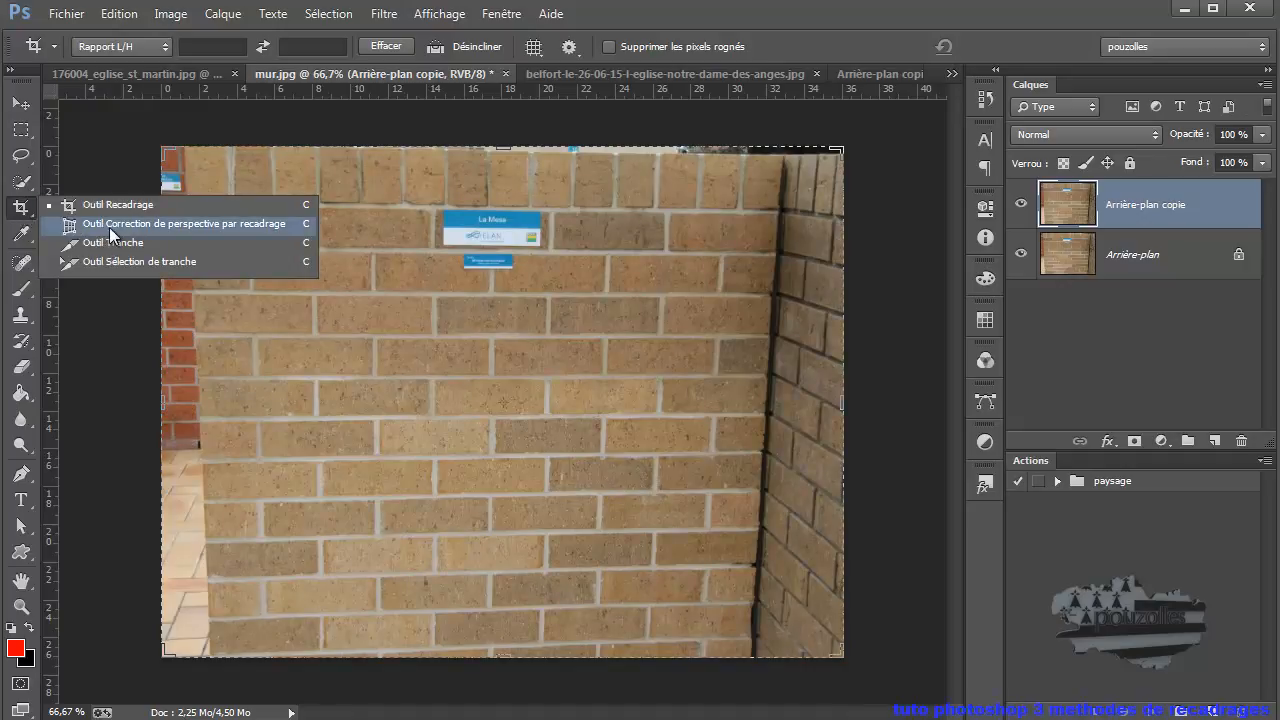
pyautogui.click(163, 222)
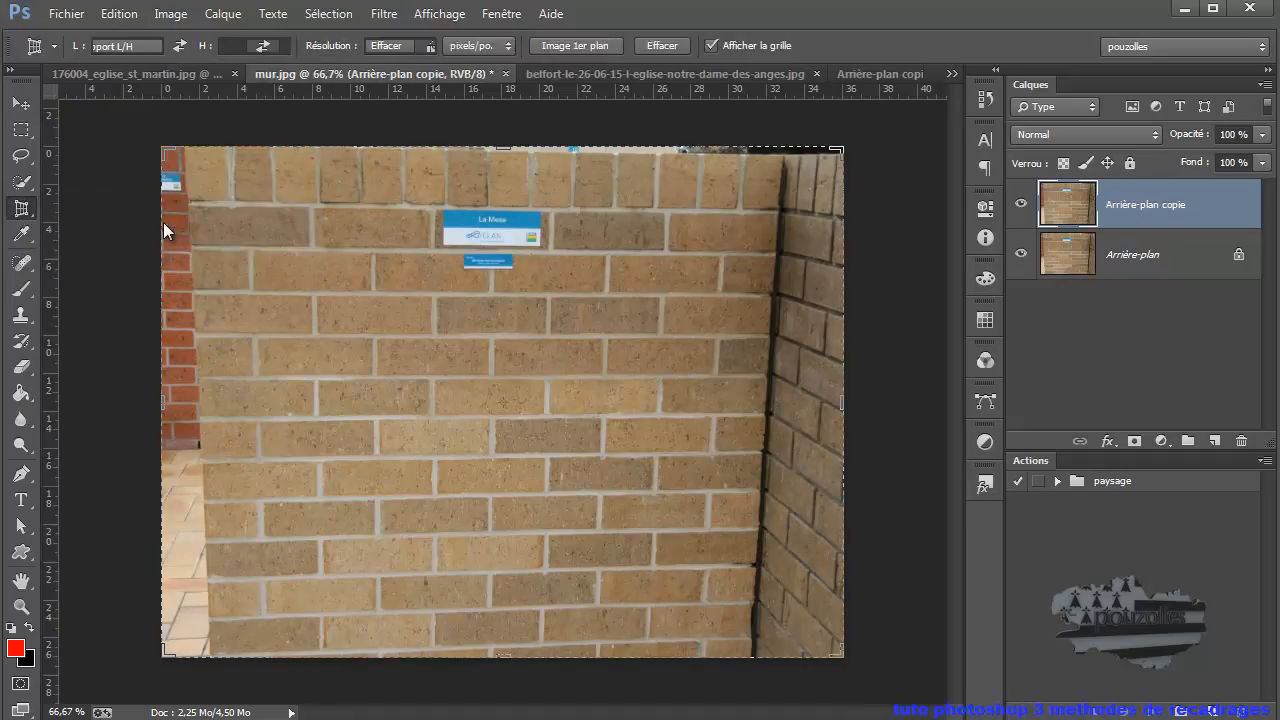
pyautogui.click(196, 290)
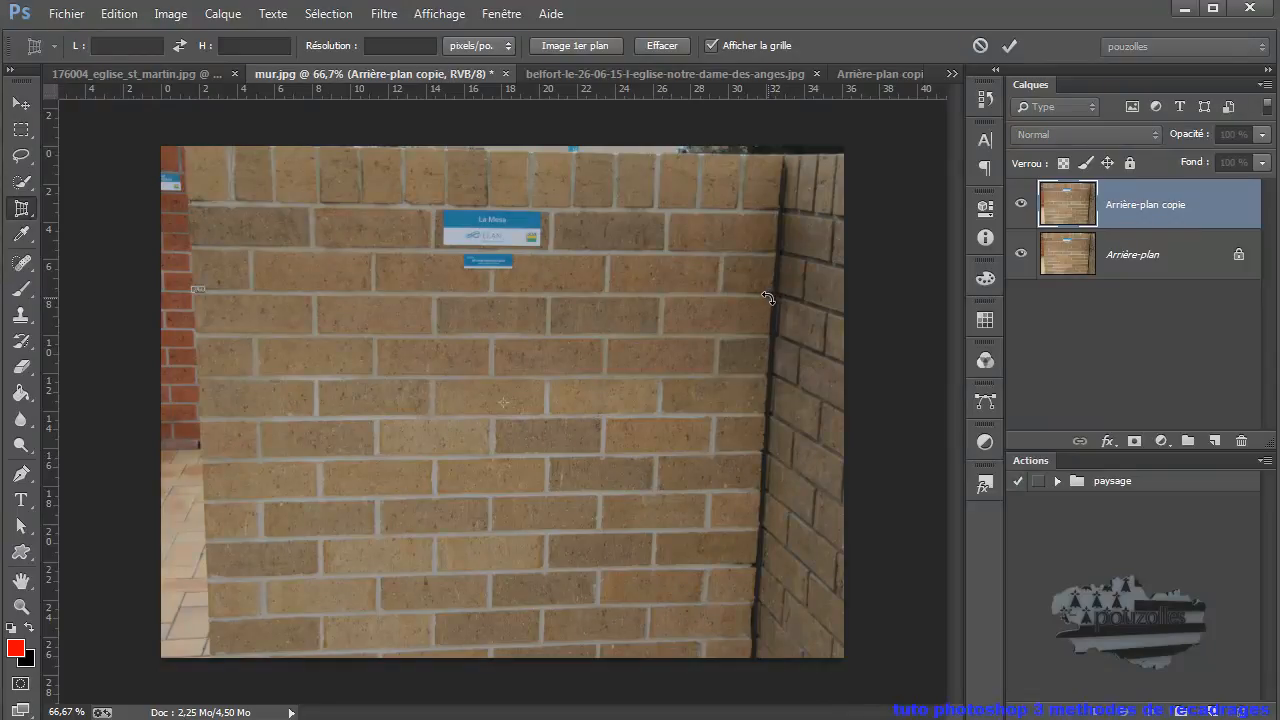
pyautogui.moveTo(767, 297); pyautogui.dragTo(769, 296)
pyautogui.click(978, 45)
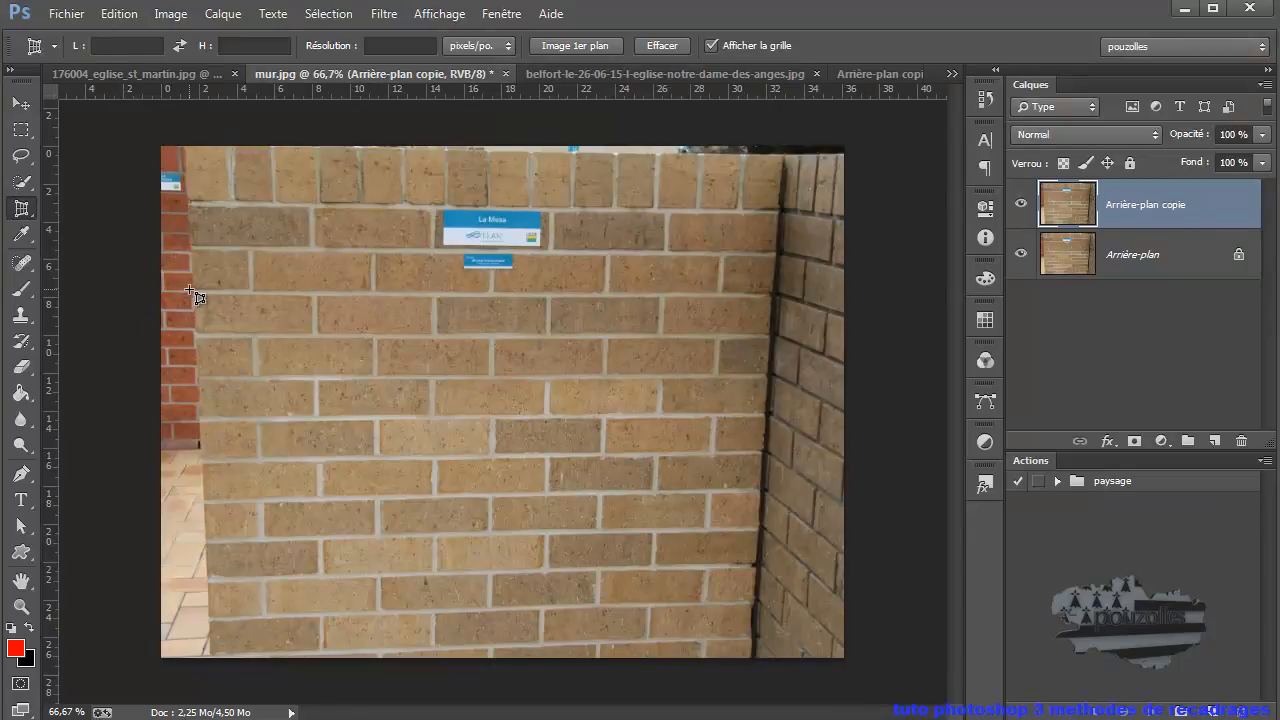
# - Draw a perspective crop grid over the lower brick courses, align its corners with the wall's edges and mortar lines, and apply the crop
pyautogui.moveTo(192, 290); pyautogui.dragTo(752, 603)
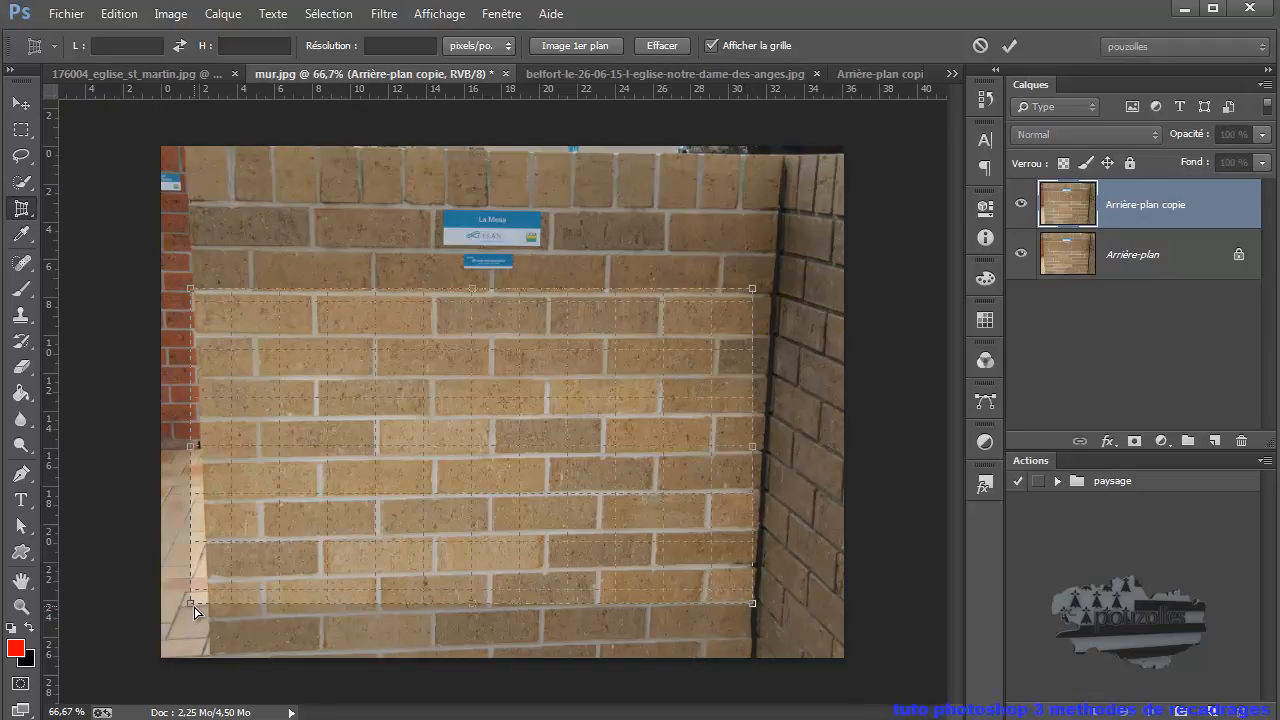
pyautogui.moveTo(193, 605); pyautogui.dragTo(211, 620)
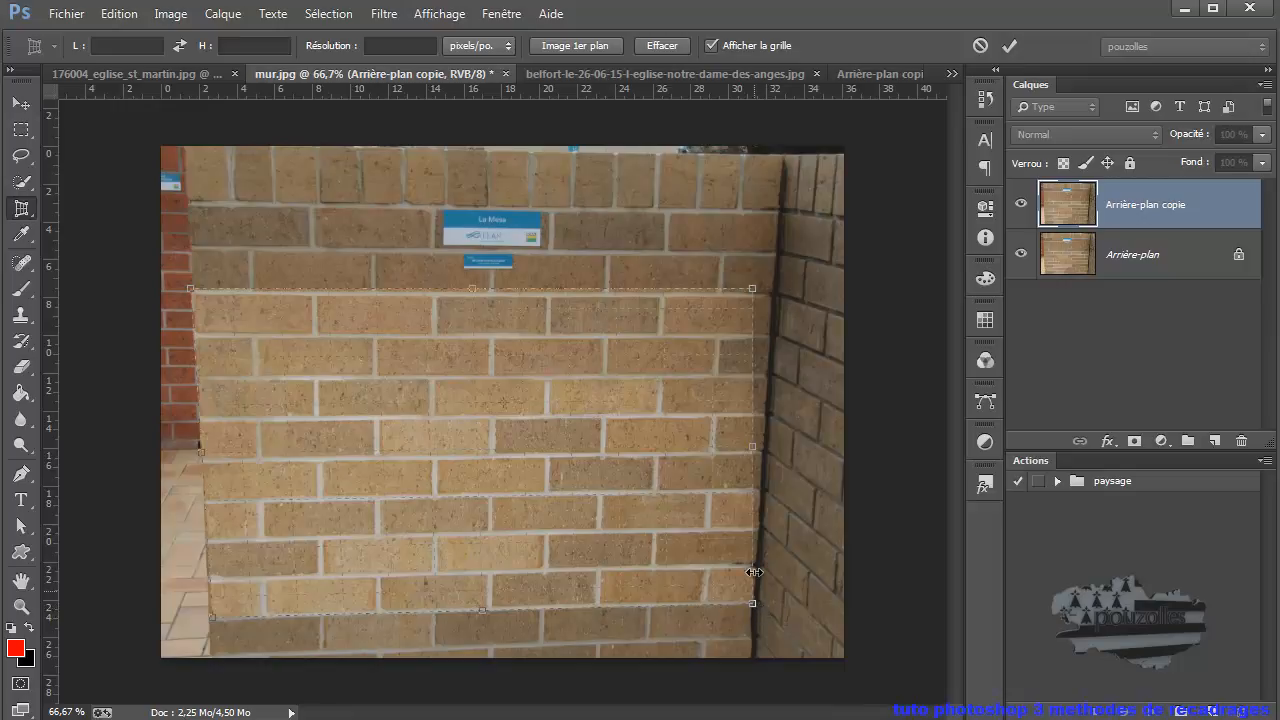
pyautogui.moveTo(753, 293); pyautogui.dragTo(770, 298)
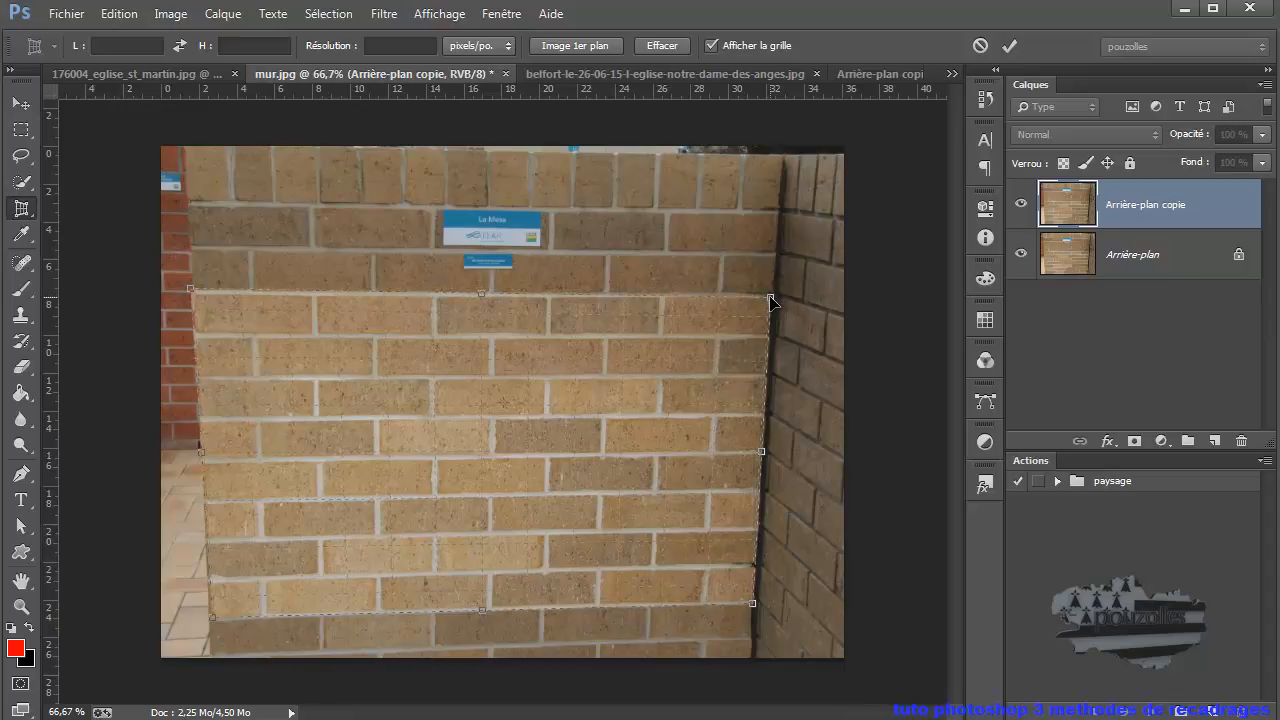
pyautogui.moveTo(193, 297); pyautogui.dragTo(200, 298)
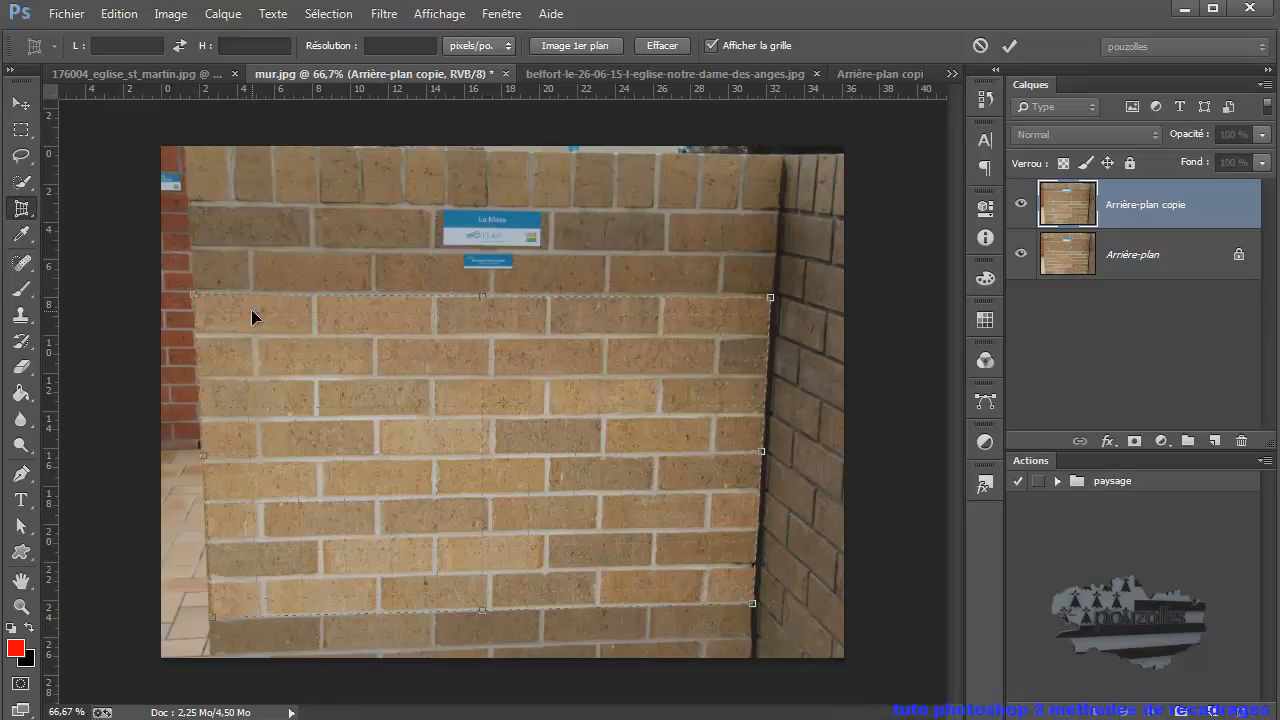
pyautogui.click(1008, 44)
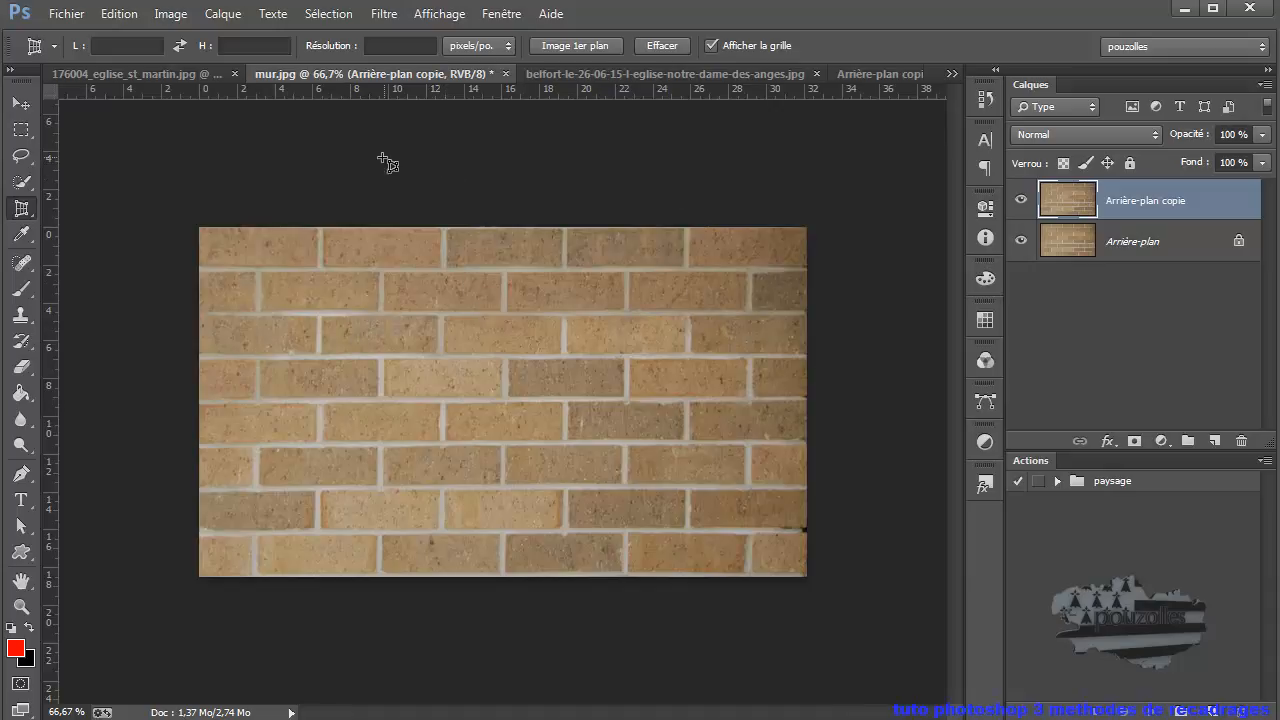
# - Preview the Translation filter on the cropped wall with undefined areas set to Reboucler, and cancel it
pyautogui.click(381, 19)
pyautogui.moveTo(433, 390)
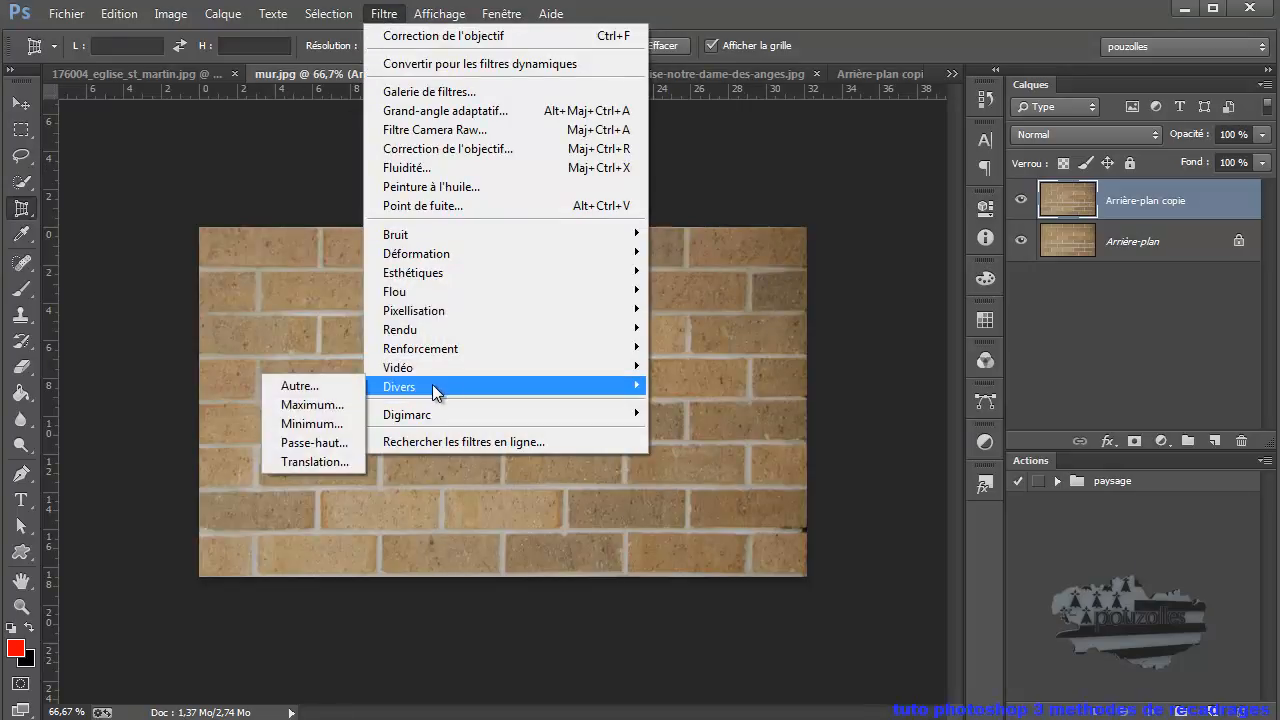
pyautogui.click(320, 461)
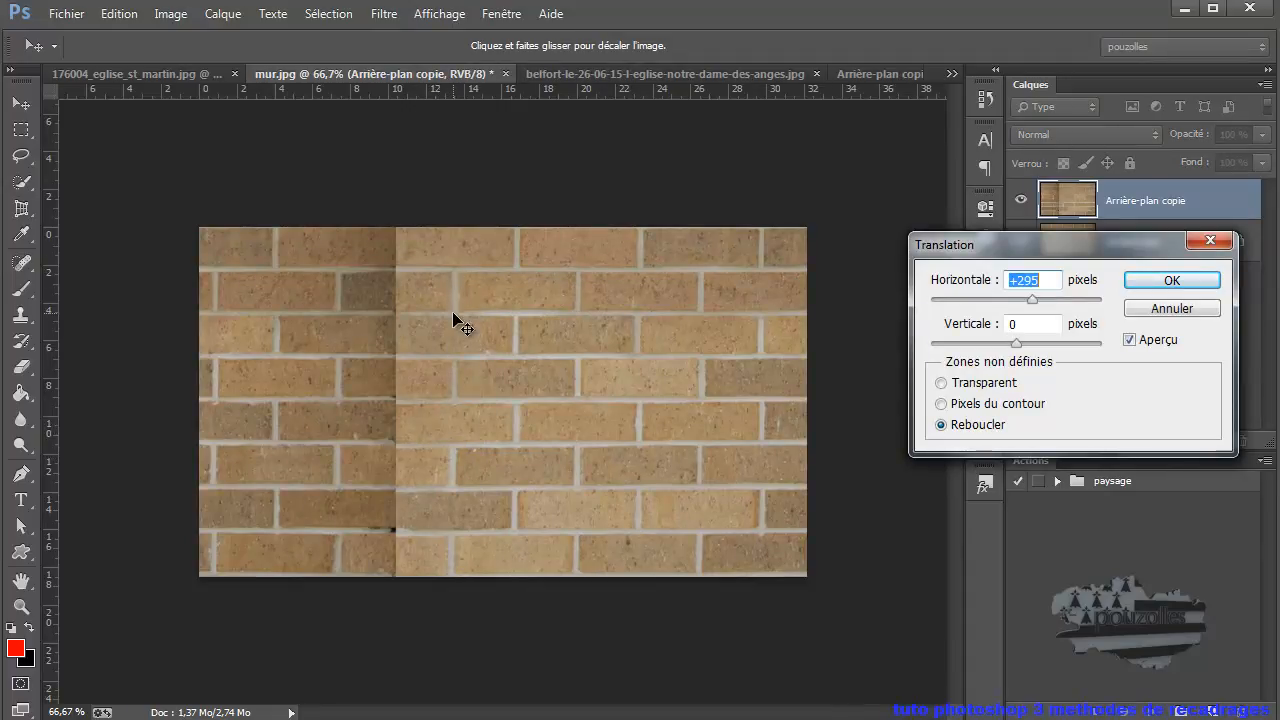
pyautogui.click(1180, 309)
pyautogui.press('c')
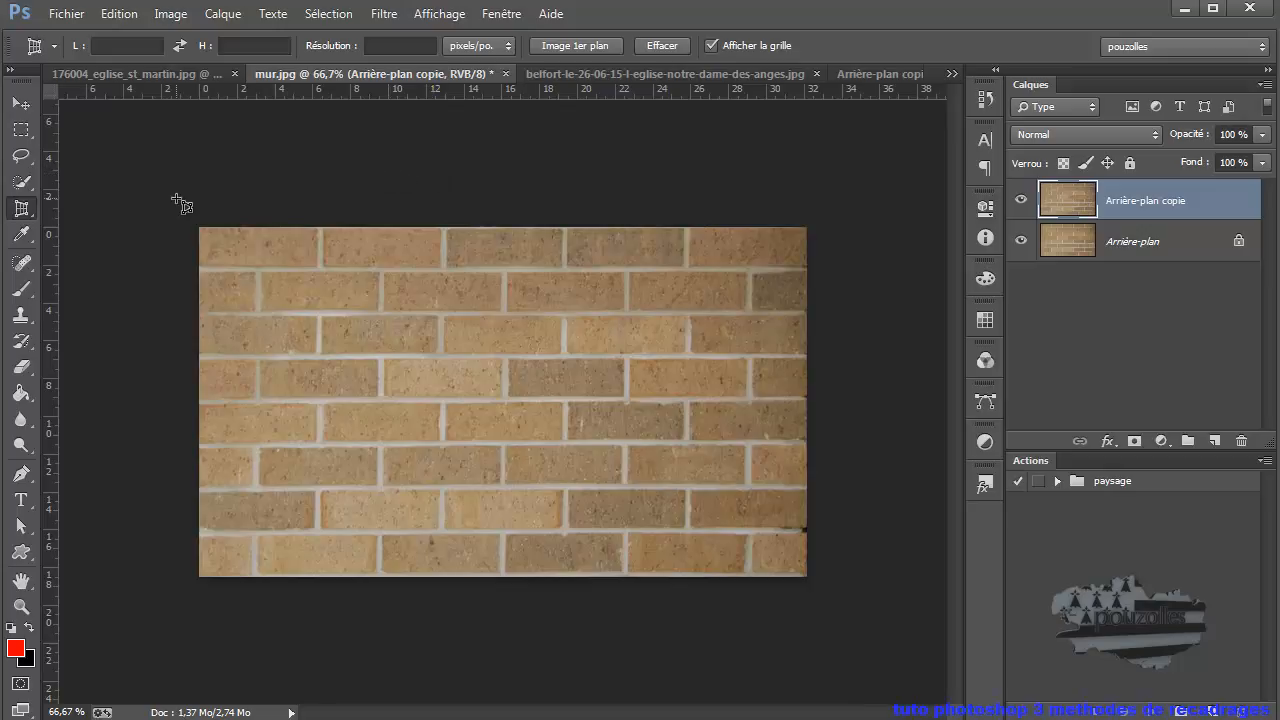
# - Activate the Move tool, try the reconstruction brush on the wall in the Fluidité filter, and cancel the filter
pyautogui.click(20, 103)
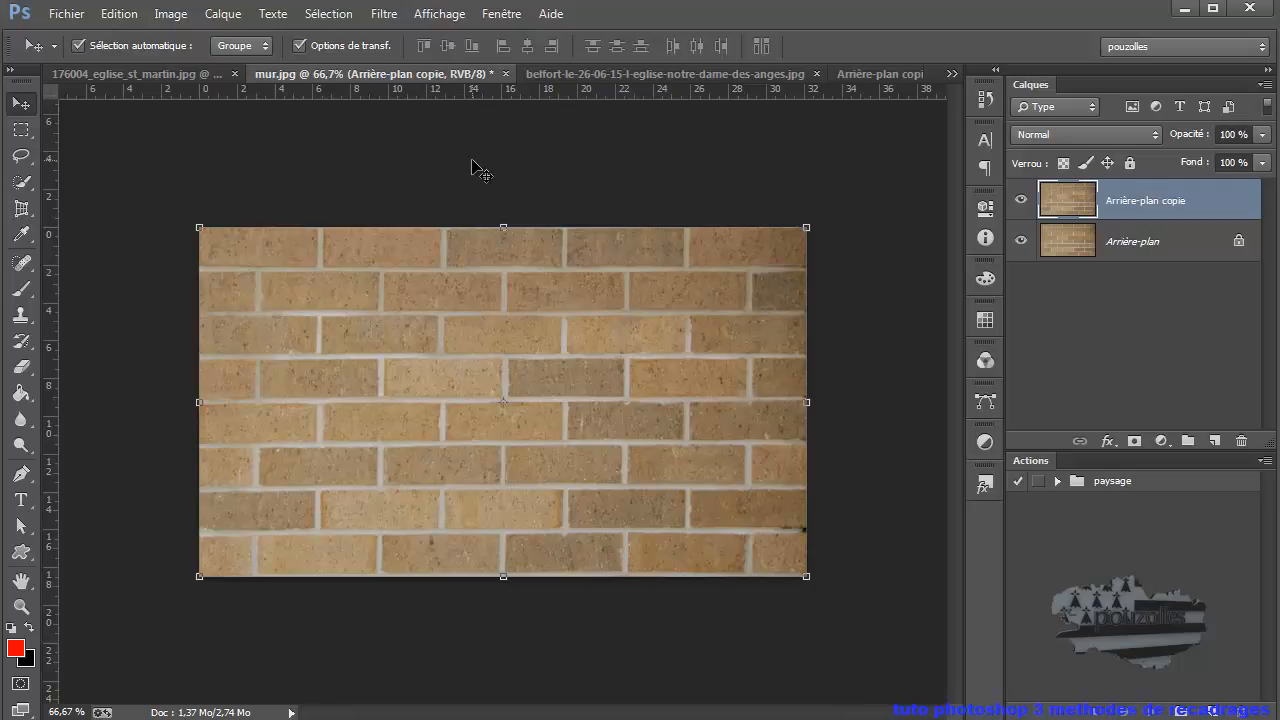
pyautogui.click(383, 14)
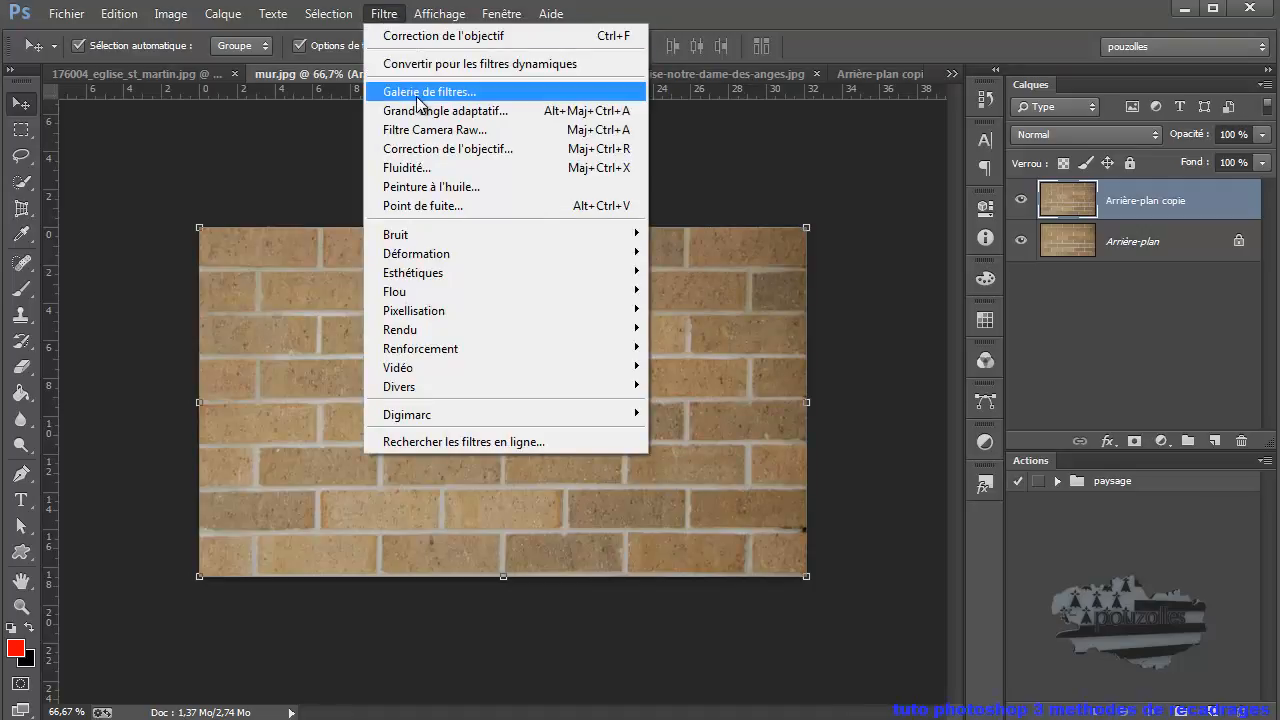
pyautogui.click(458, 167)
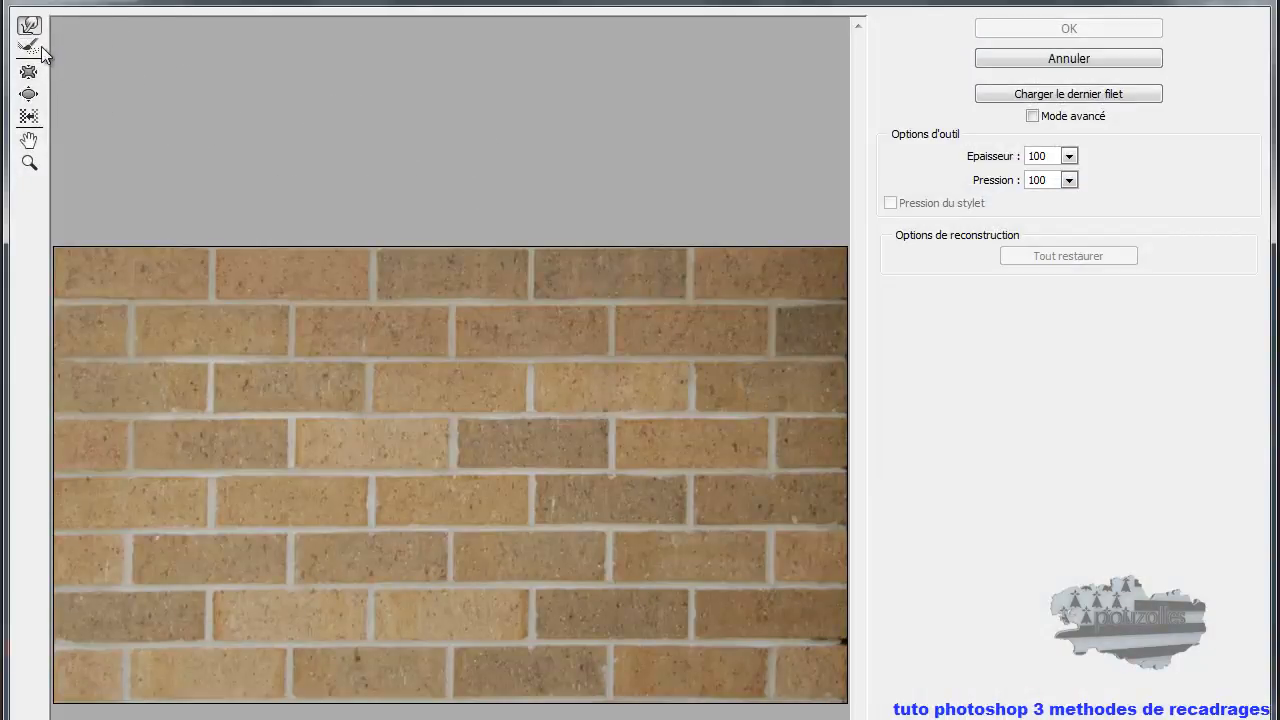
pyautogui.click(29, 46)
pyautogui.click(444, 424)
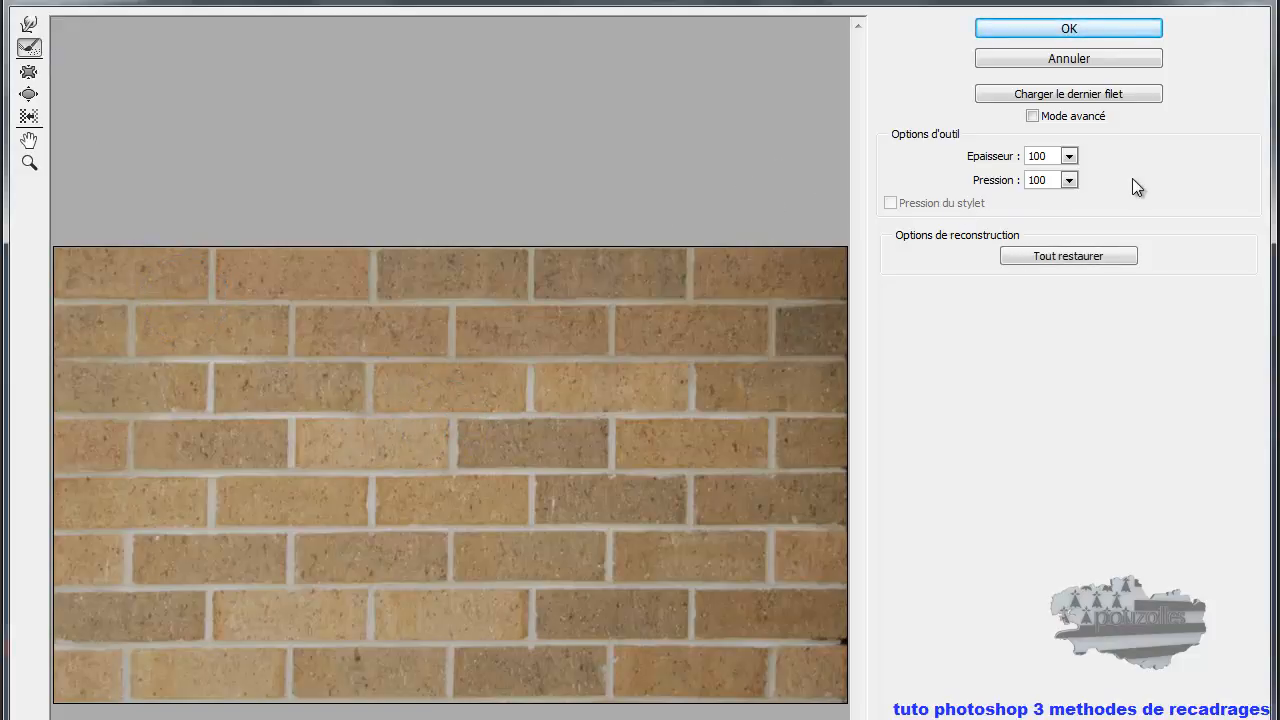
pyautogui.click(1095, 58)
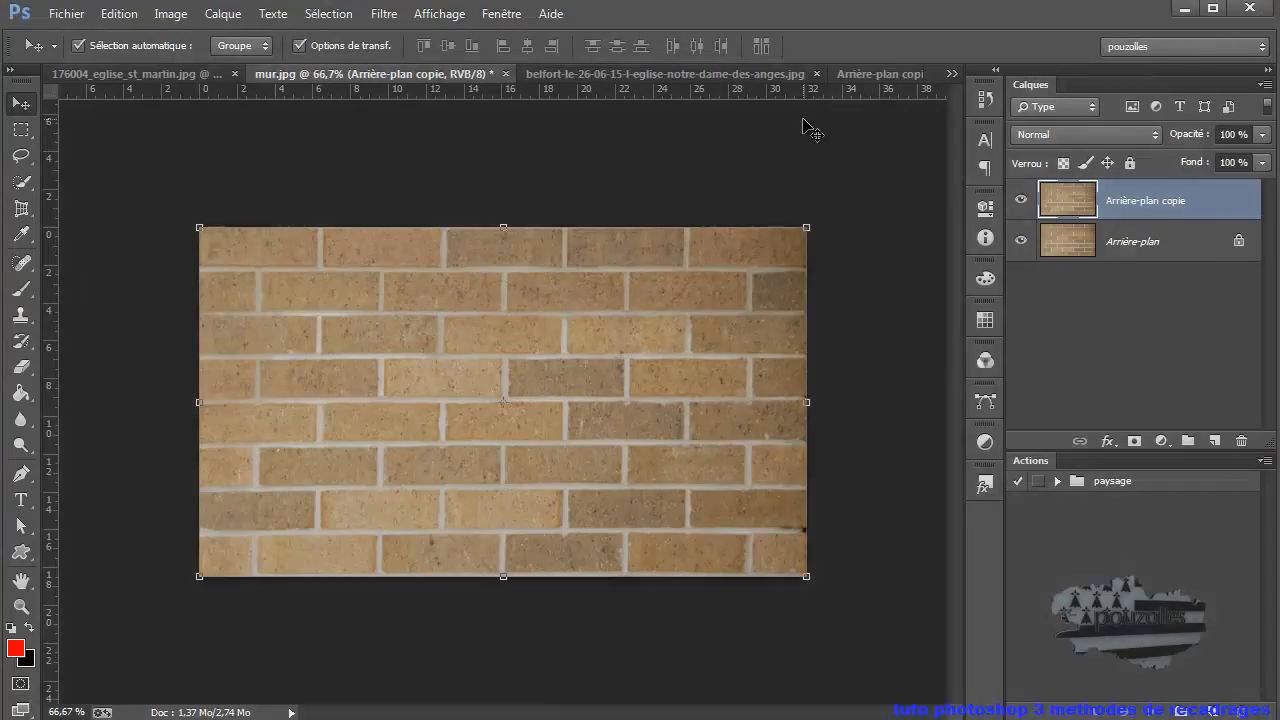